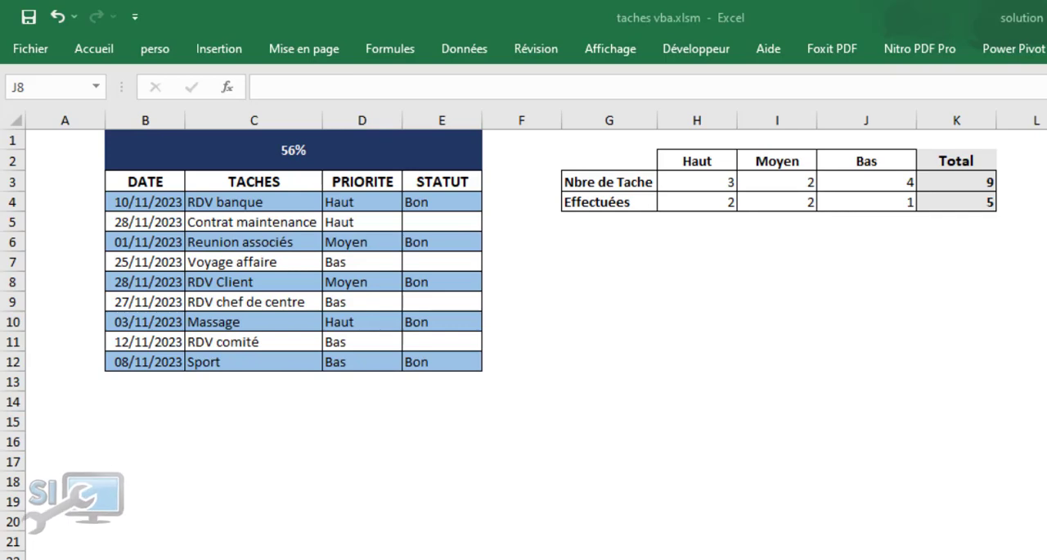
left_click(867, 281)
scroll(866, 282, "up", 2)
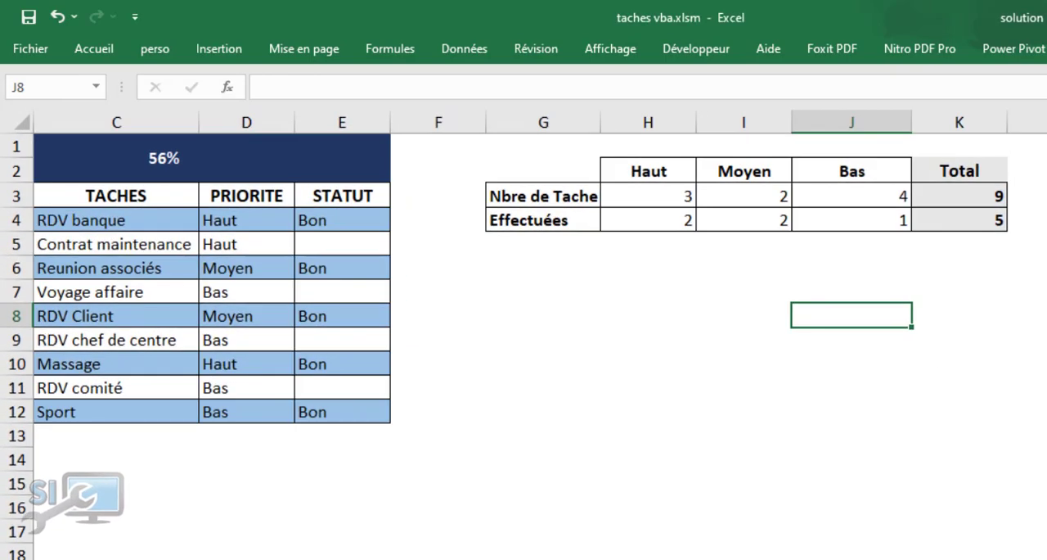
scroll(523, 270, "left", 3)
left_click(828, 387)
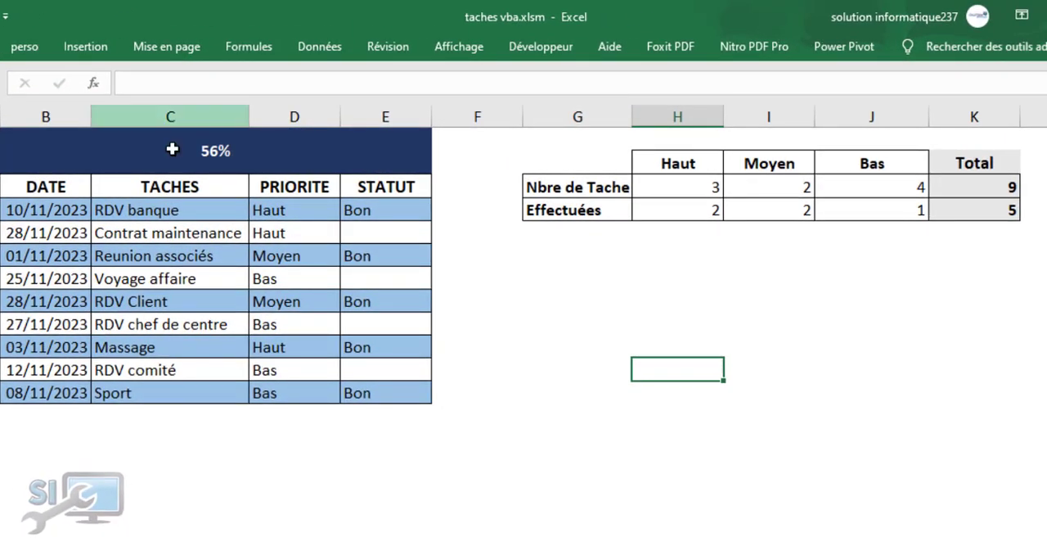
left_click(133, 369)
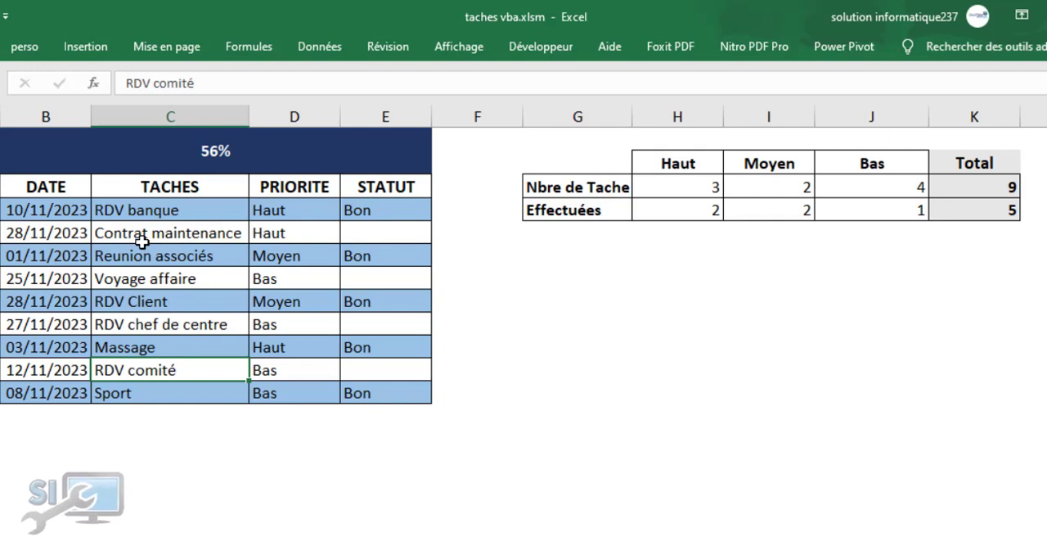
Try out the status toggle by marking Contrat maintenance and Voyage affaire as Bon and clearing both again
double_click(372, 235)
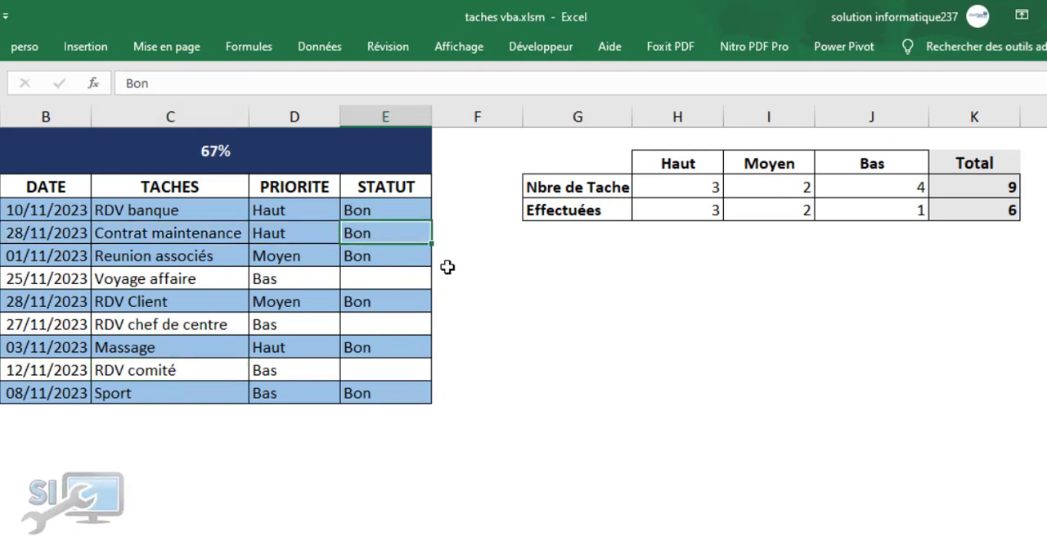
double_click(363, 281)
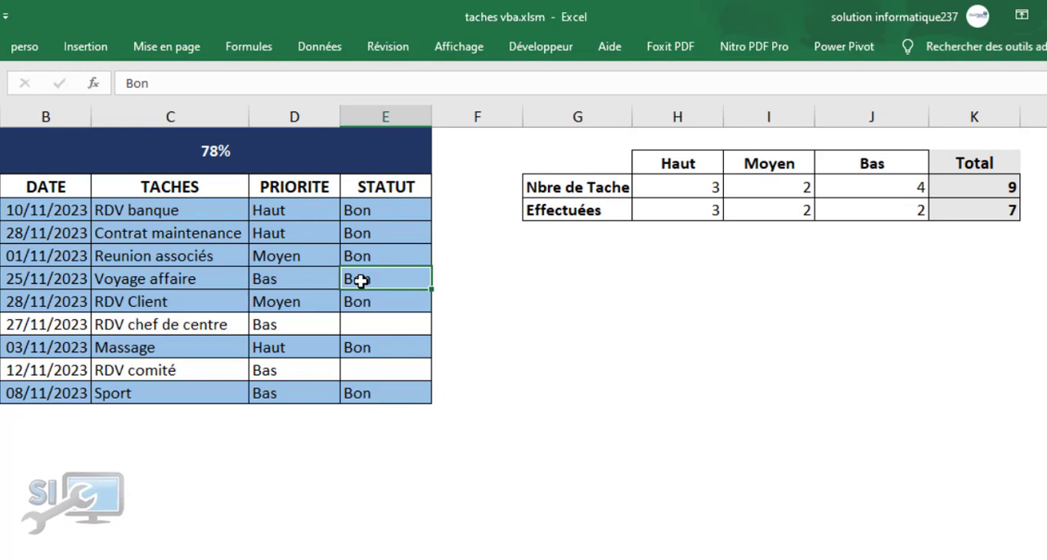
double_click(358, 233)
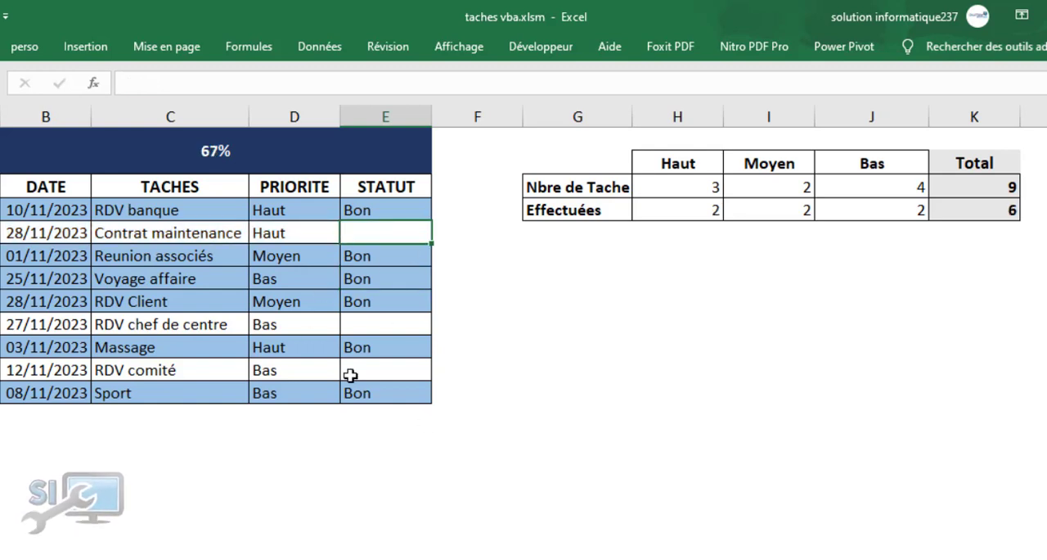
left_click(358, 281)
key("Delete")
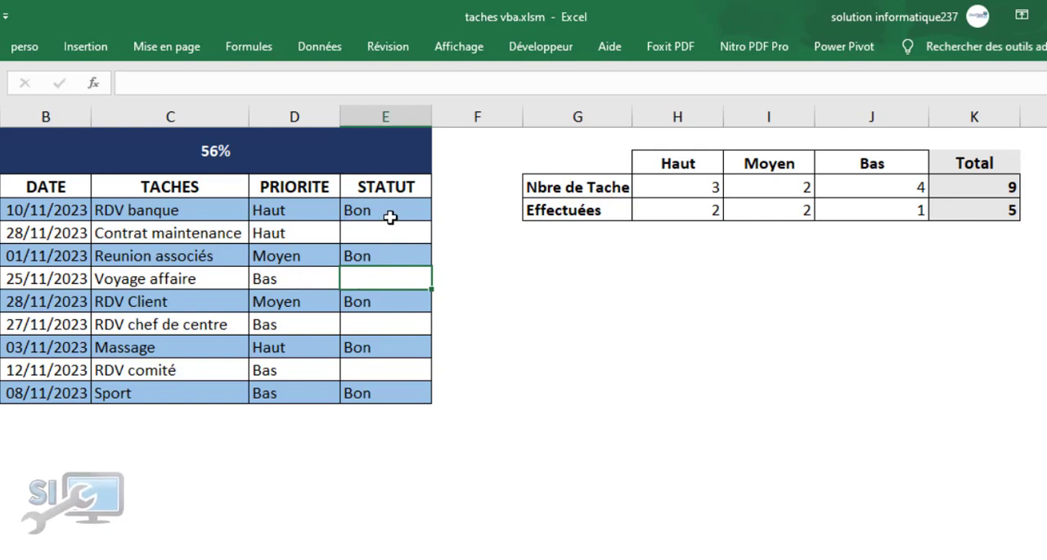
Toggle RDV banque's status off and back to Bon, and mark every remaining task without a status as Bon
double_click(366, 211)
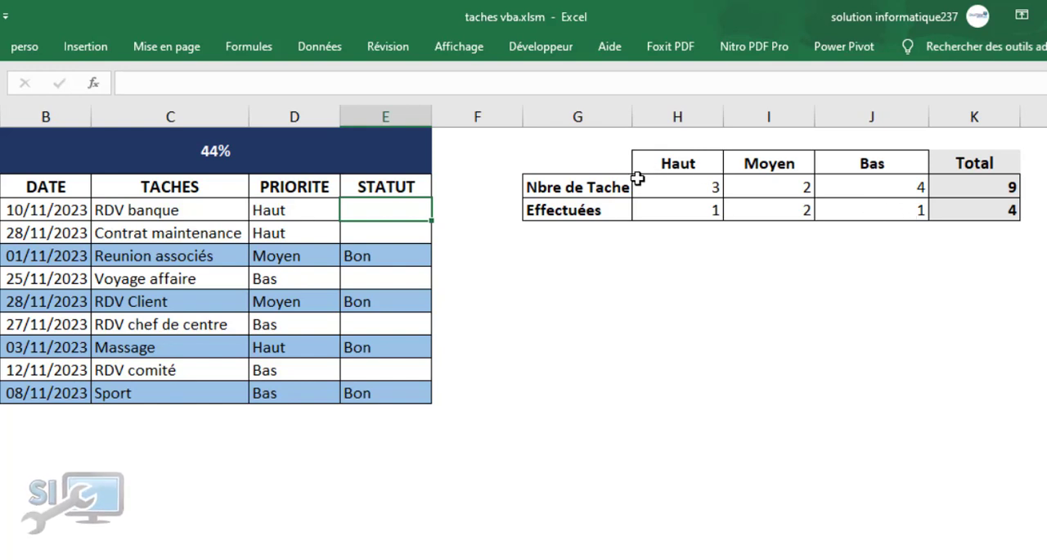
left_click(282, 262)
left_click(377, 210)
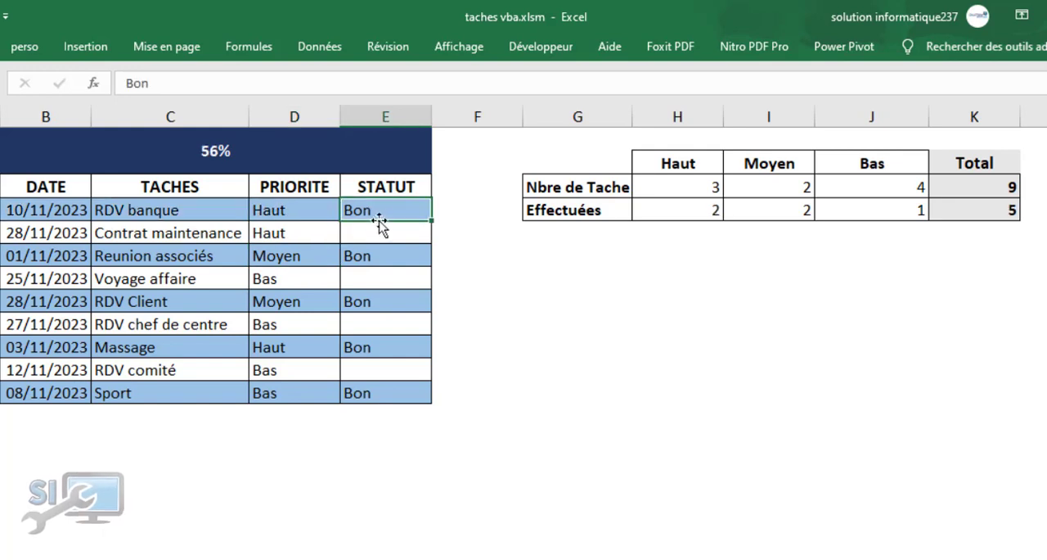
left_click(382, 233)
left_click(384, 276)
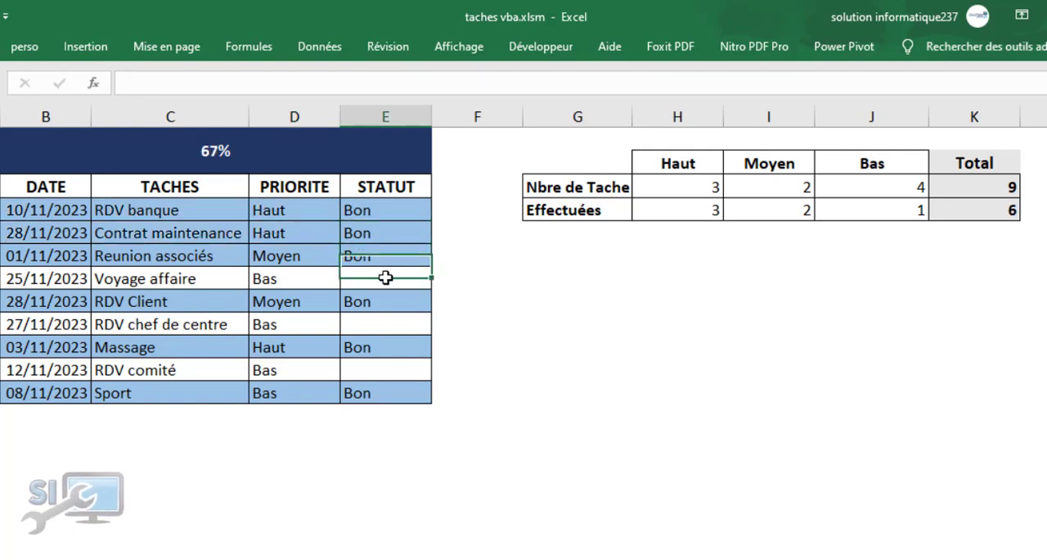
left_click(385, 327)
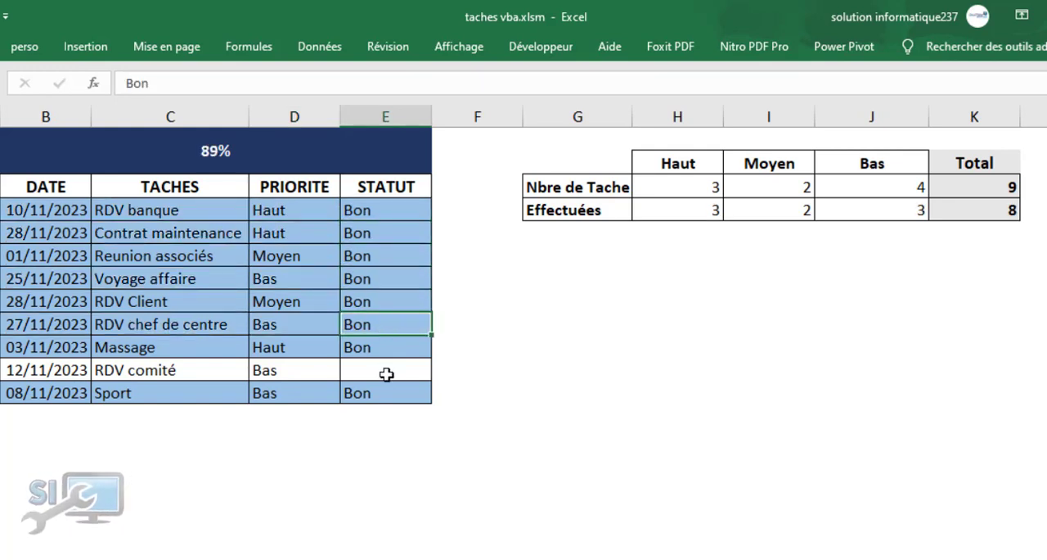
left_click(386, 370)
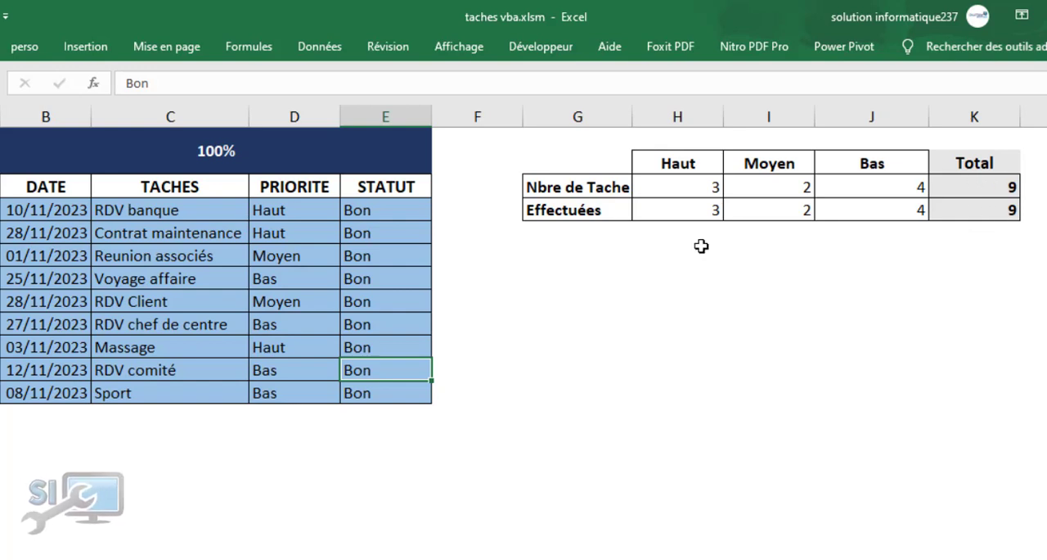
Clear the Bon status of the Reunion associés, RDV Client and RDV comité tasks
left_click(374, 256)
key("Delete")
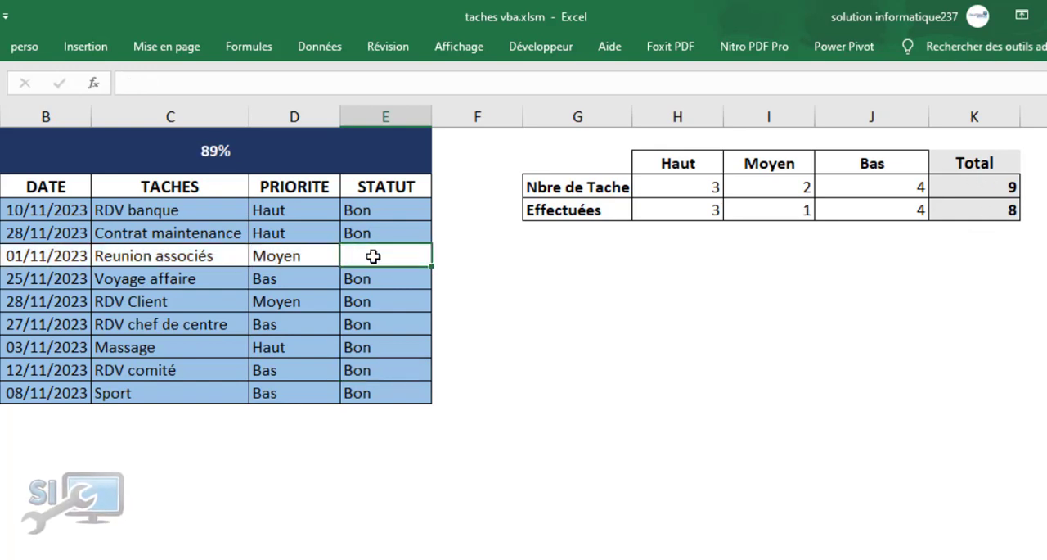
left_click(383, 300)
key("Delete")
left_click(387, 369)
key("Delete")
left_click(540, 360)
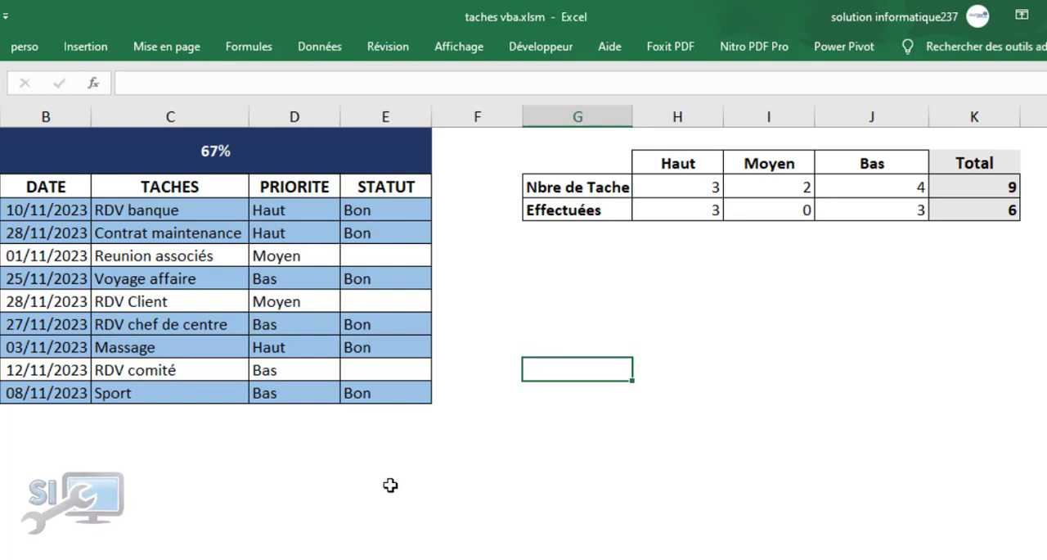
left_click(549, 406)
left_click(556, 299)
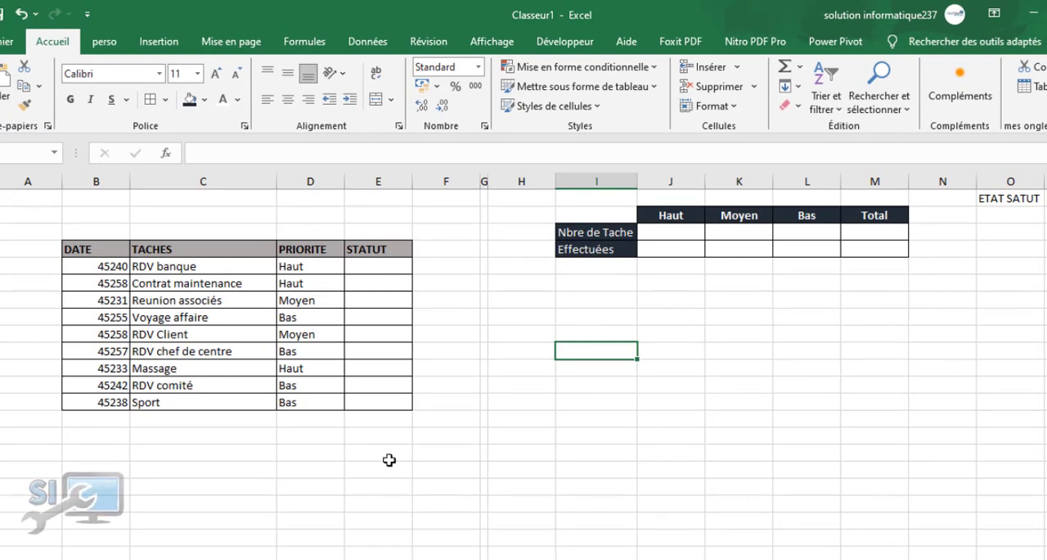
Select all the unformatted values under the DATE header of the task table
scroll(524, 366, "up", 1, "ctrl")
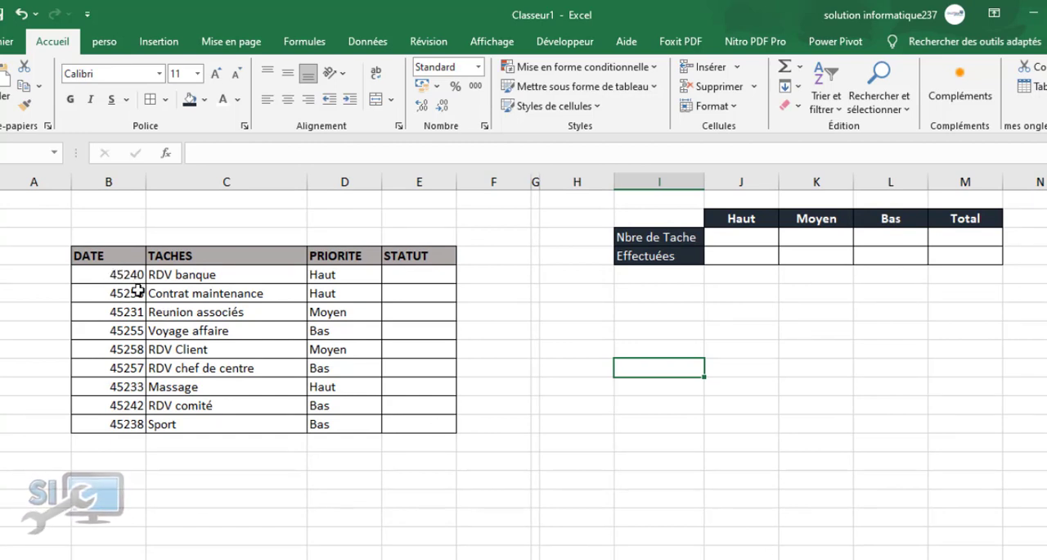
left_click_drag(125, 274, 118, 407)
left_click_drag(123, 274, 115, 423)
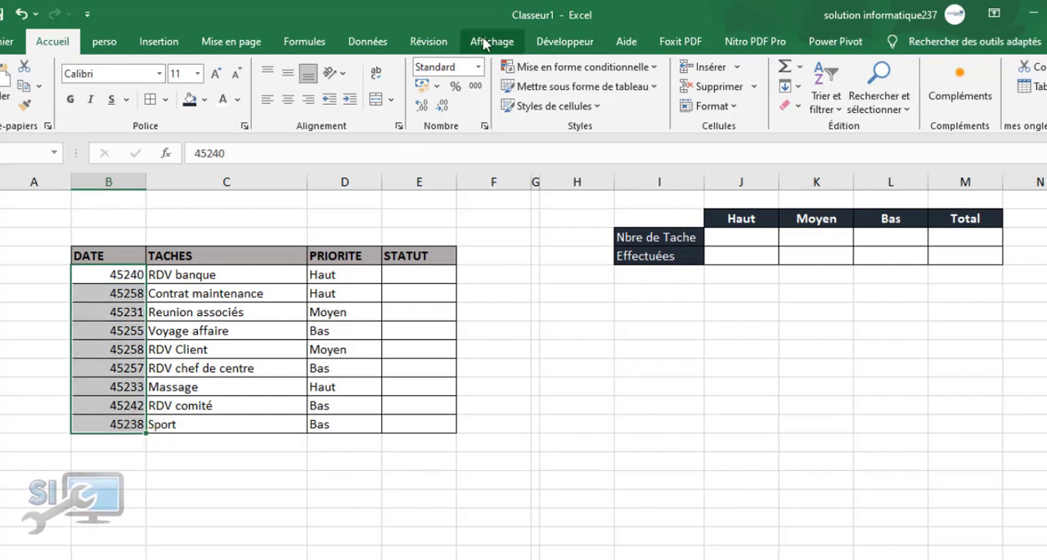
left_click(301, 45)
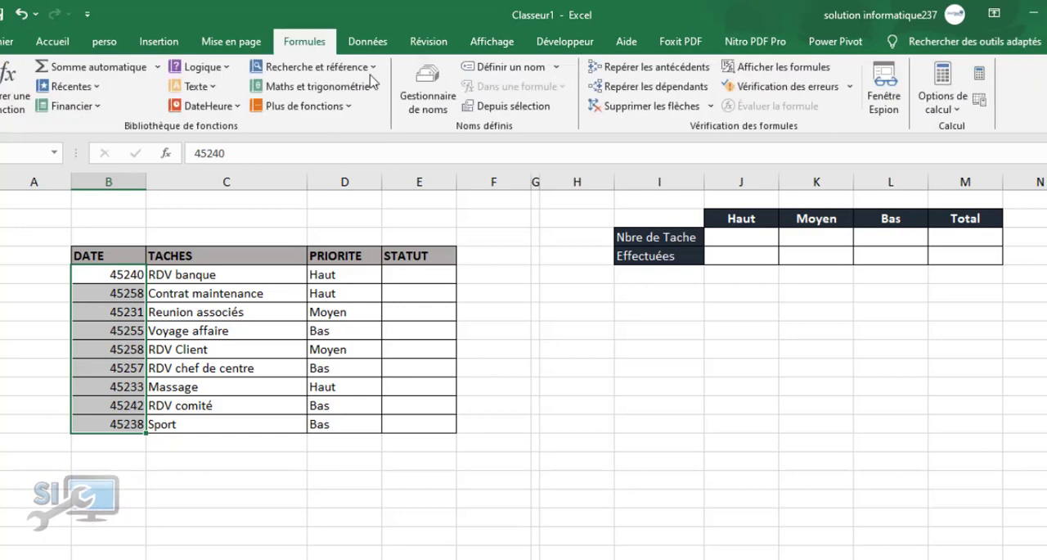
left_click(530, 69)
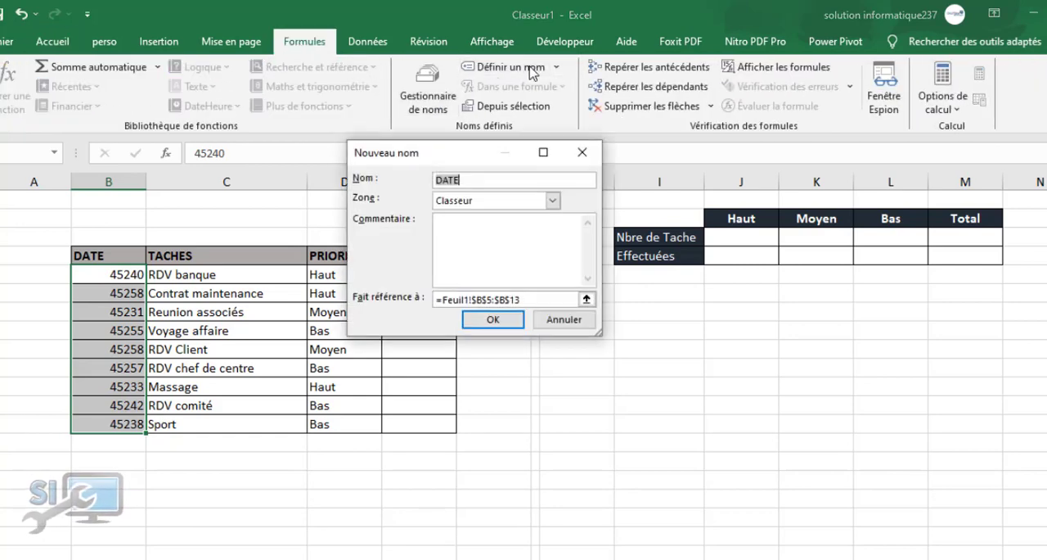
left_click(582, 153)
Format the selected values in the DATE column as short dates
left_click(51, 42)
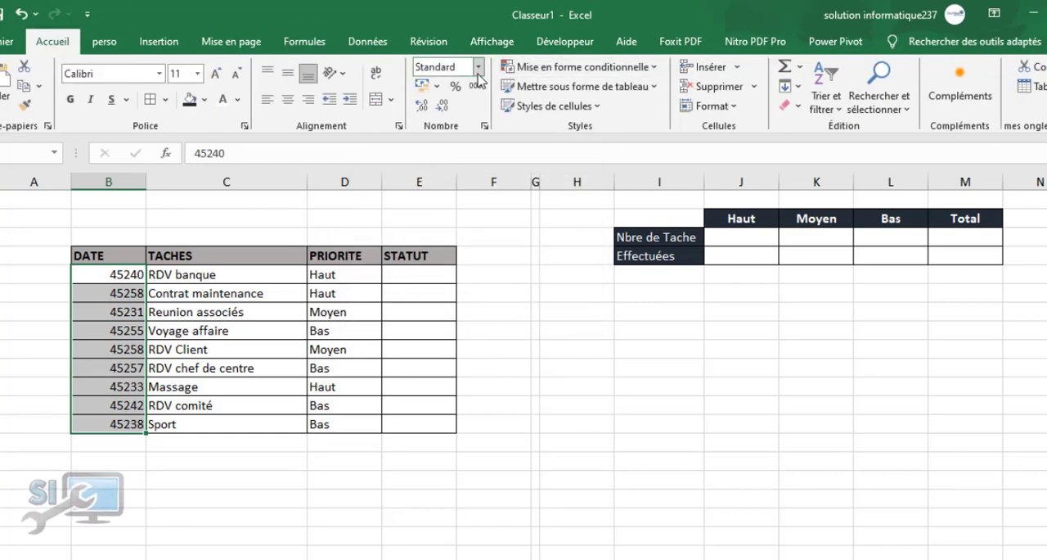
left_click(478, 66)
left_click(491, 250)
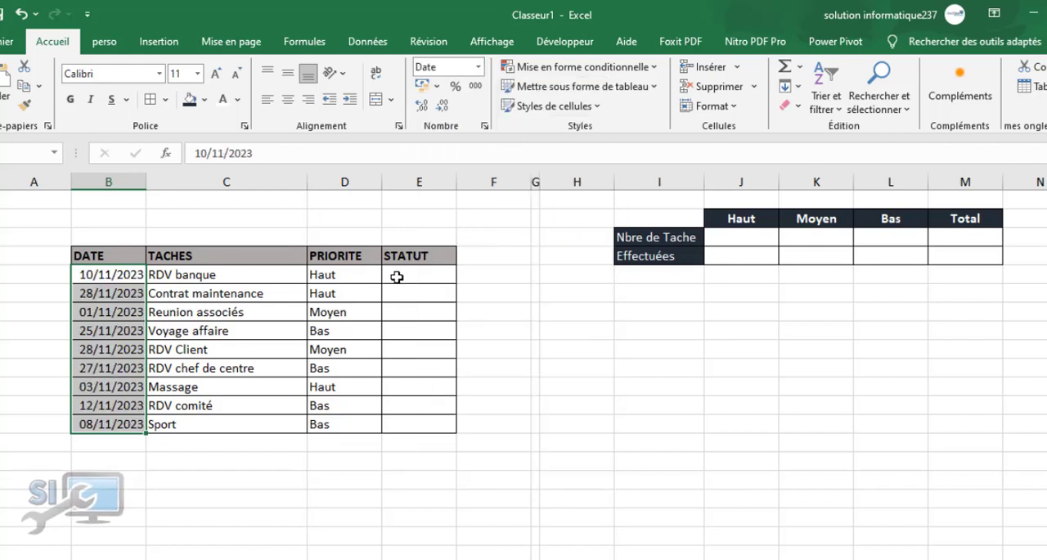
left_click(222, 381)
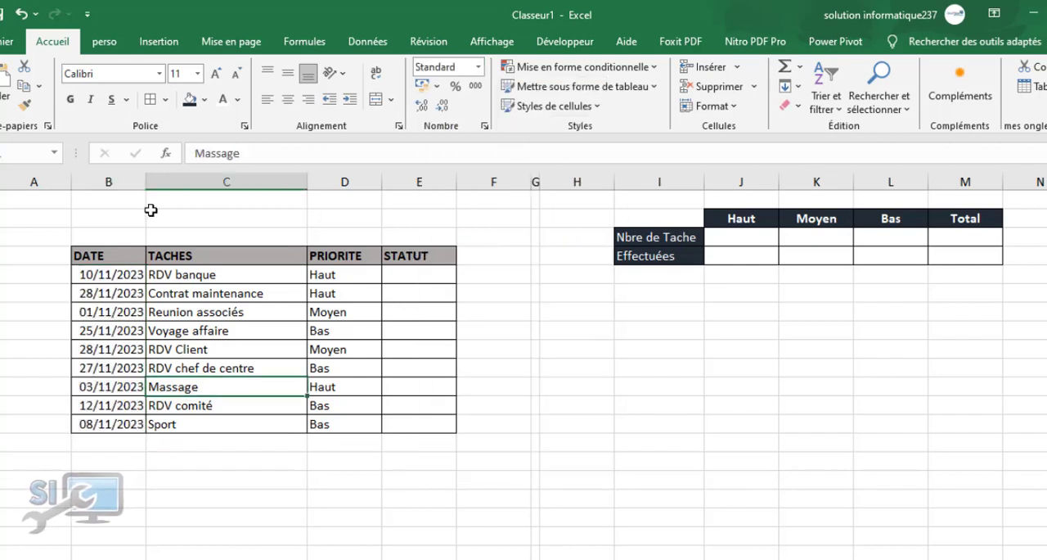
left_click(216, 276)
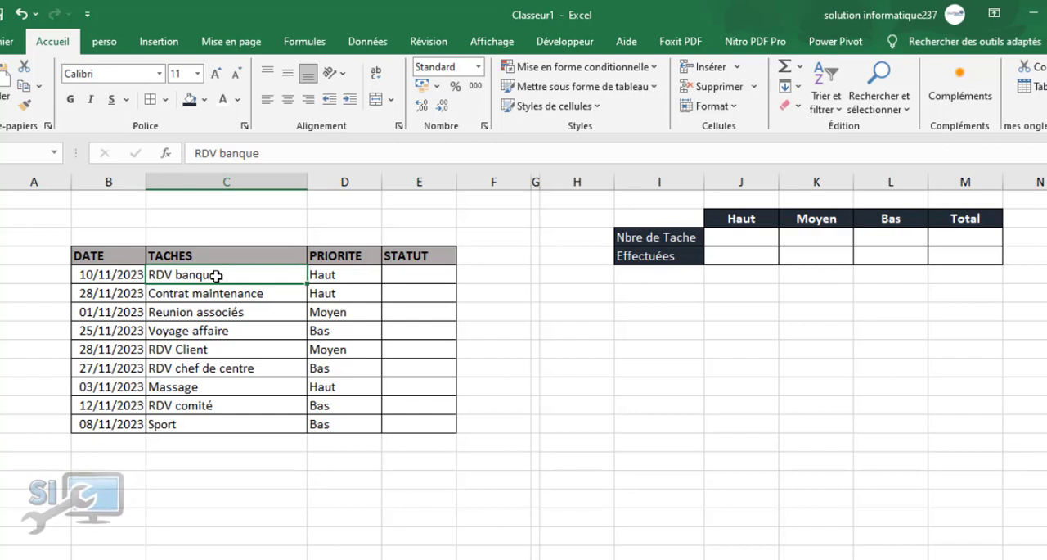
type("A")
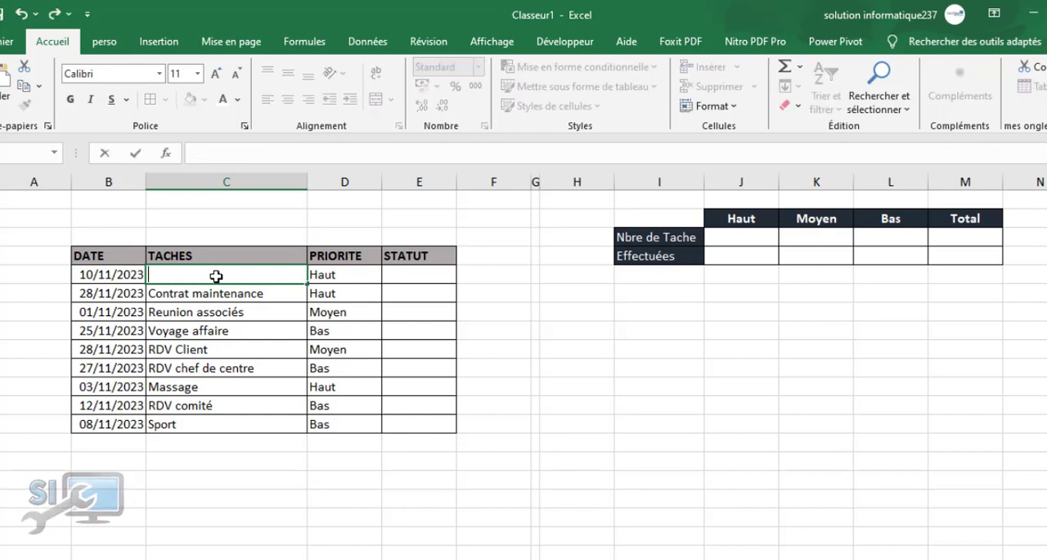
key("Return")
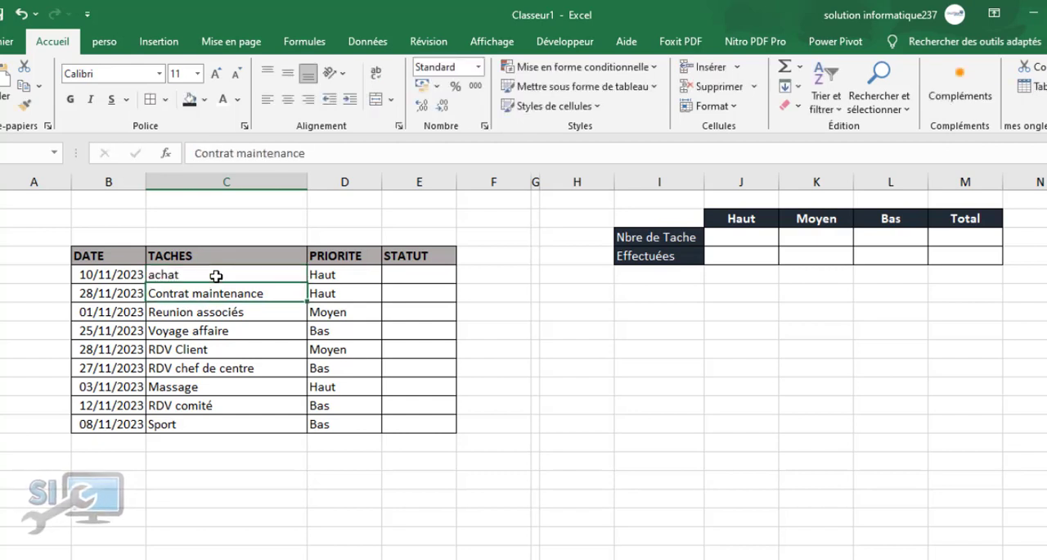
left_click(216, 276)
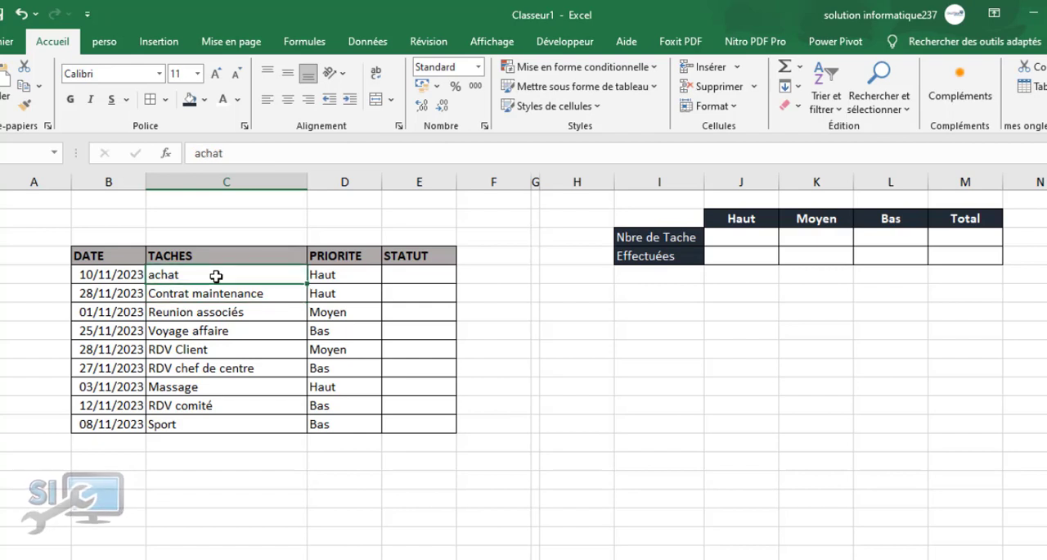
key("BackSpace")
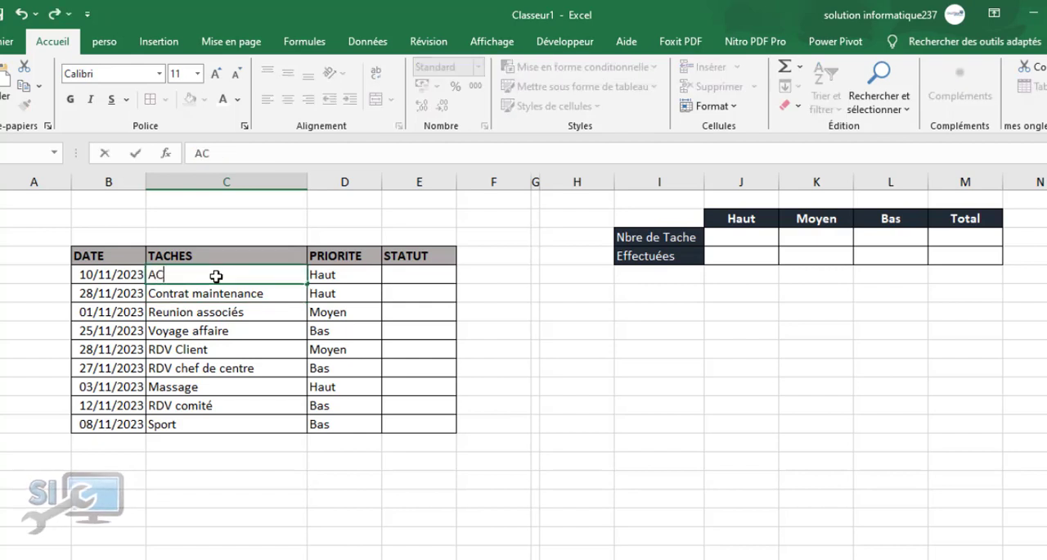
key("Return")
Replace the first two task names in the TACHES column with ELABORATION and ACHAT
left_click(216, 275)
type("ELABORATION")
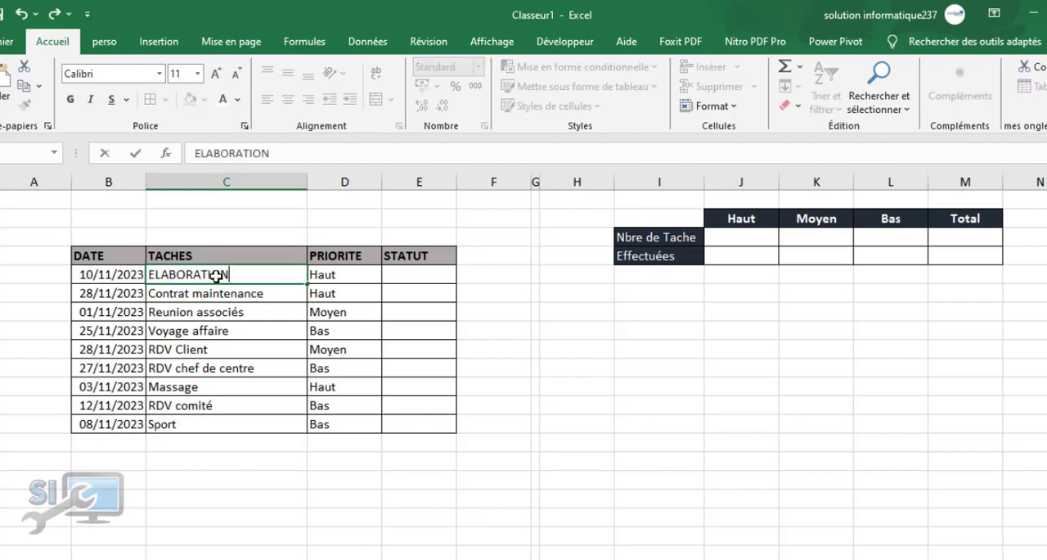
key("Return")
type("ACHAT")
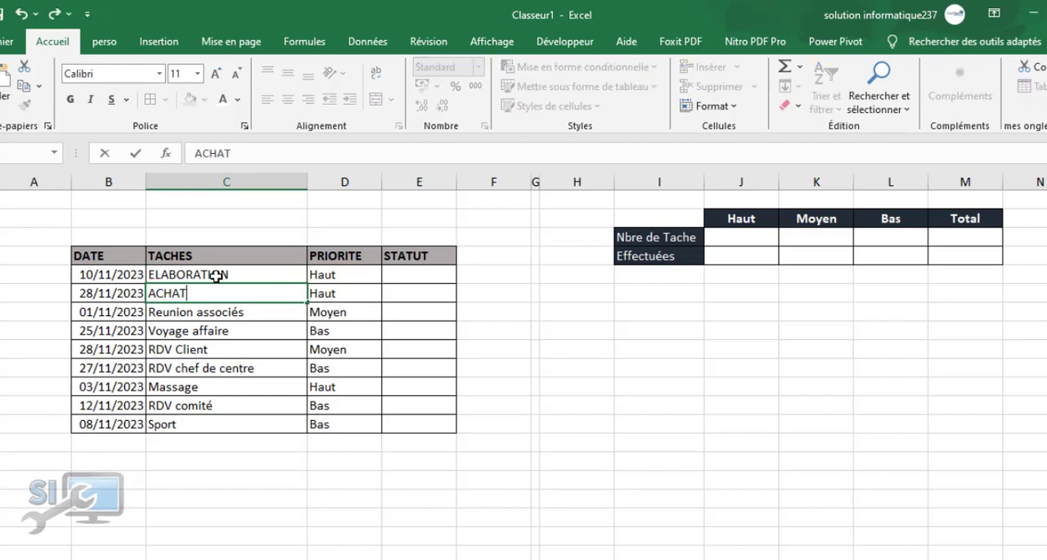
key("Return")
type("VE")
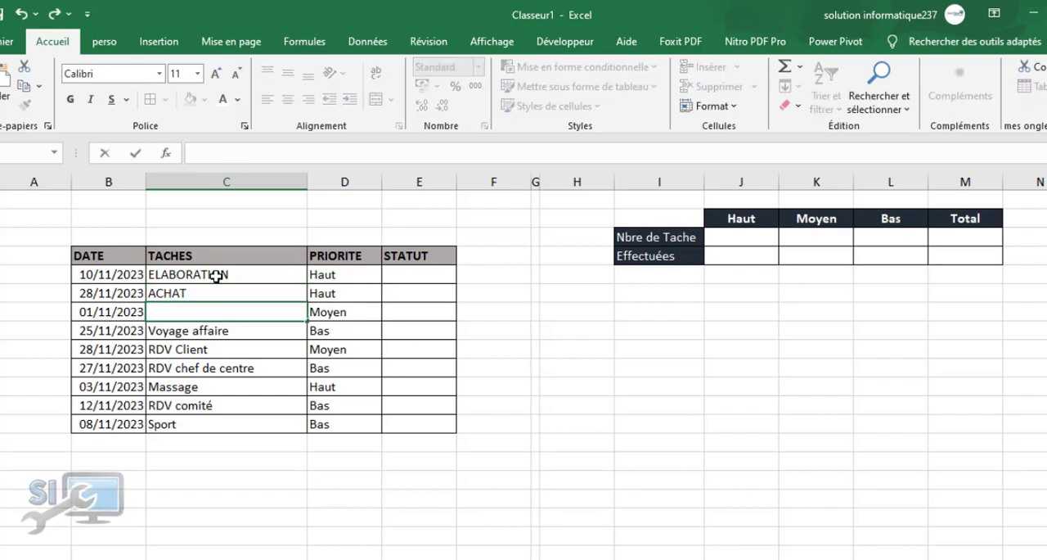
type("ETIQUE")
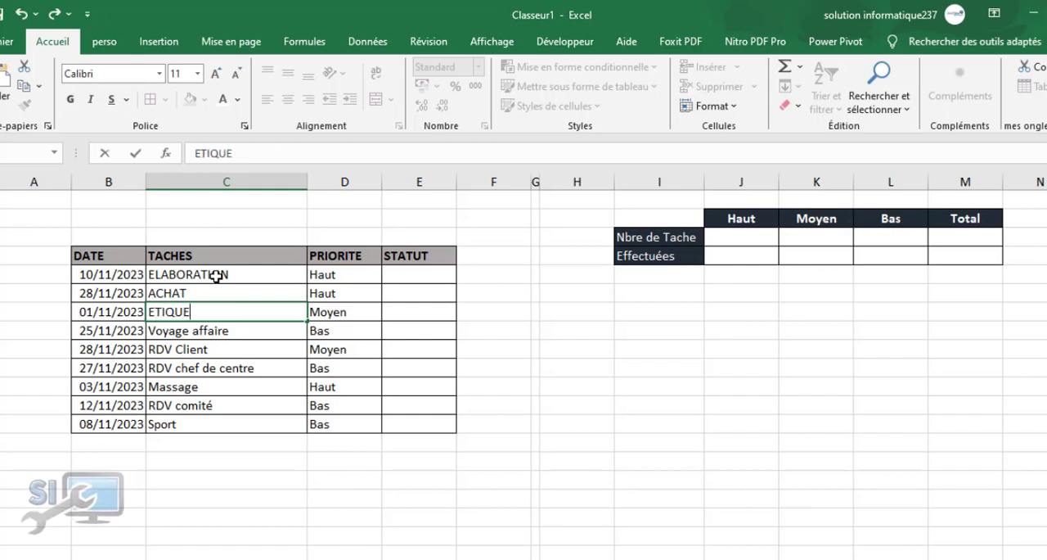
key("BackSpace")
key("BackSpace")
key("BackSpace")
key("BackSpace")
key("BackSpace")
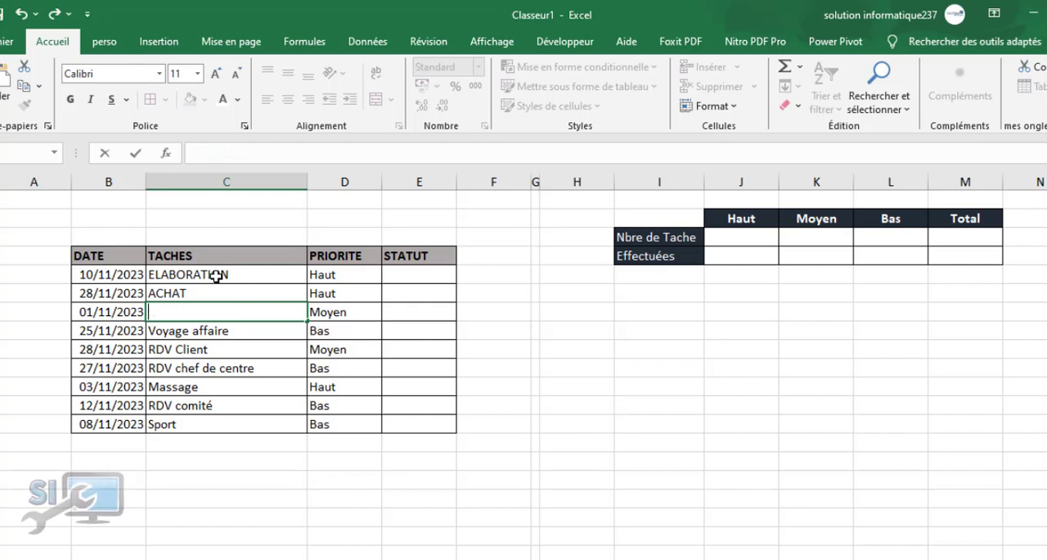
Replace the Reunion associés and Voyage affaire tasks with DEBALLAGE and CLASSEMENT
type("DEBALLAGE")
key("Return")
type("E")
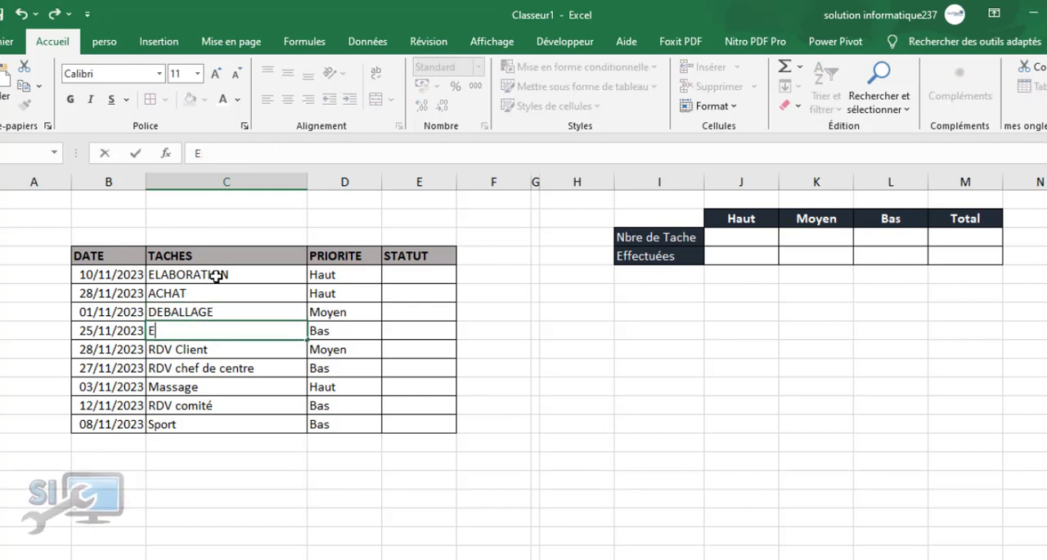
type("TCLASSEMENT")
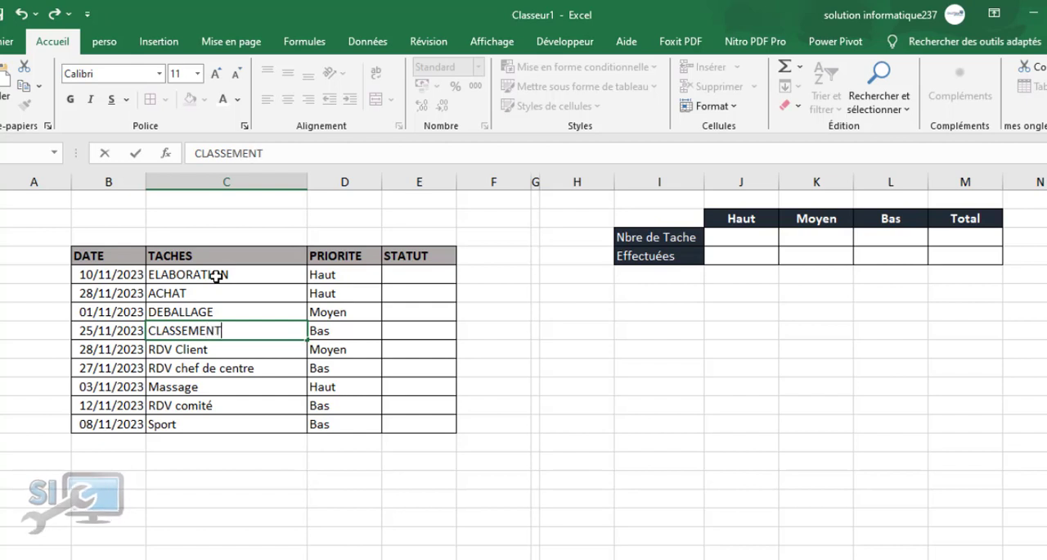
key("Return")
Replace the RDV Client and RDV chef de centre tasks with ORGANISATION and REPARTITION
type("ORA")
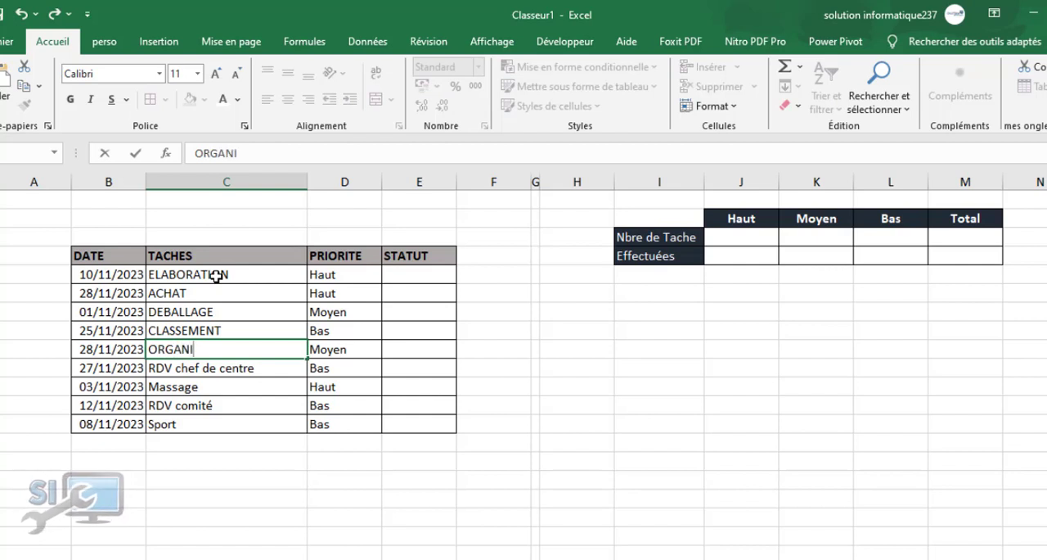
type("ANISATION")
key("Return")
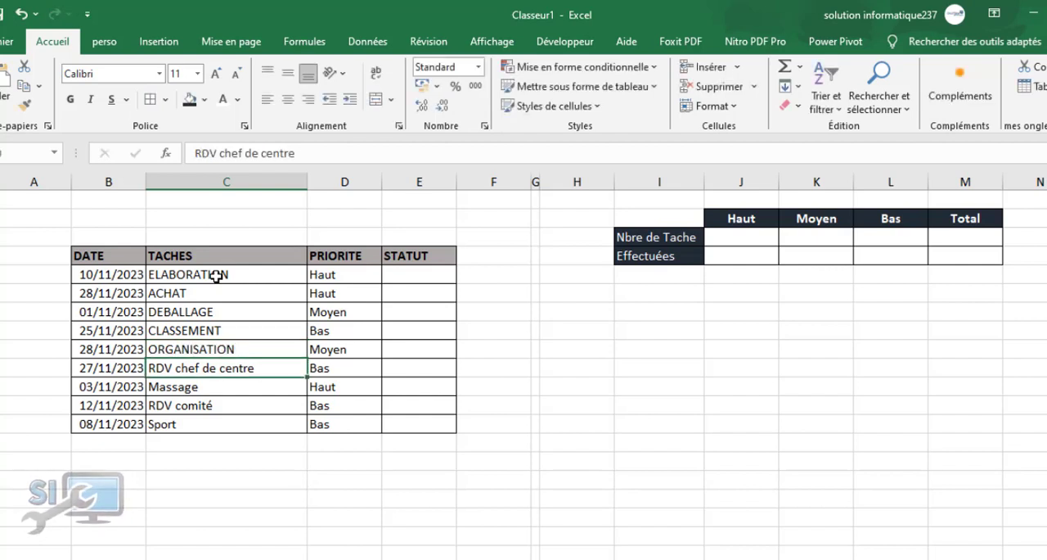
type("REPA")
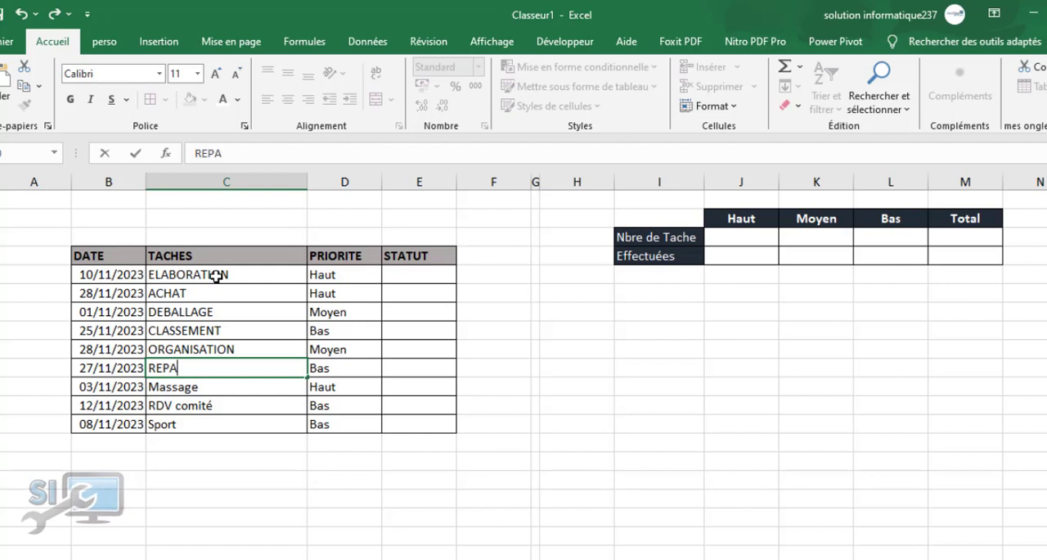
type("RTITION")
key("Return")
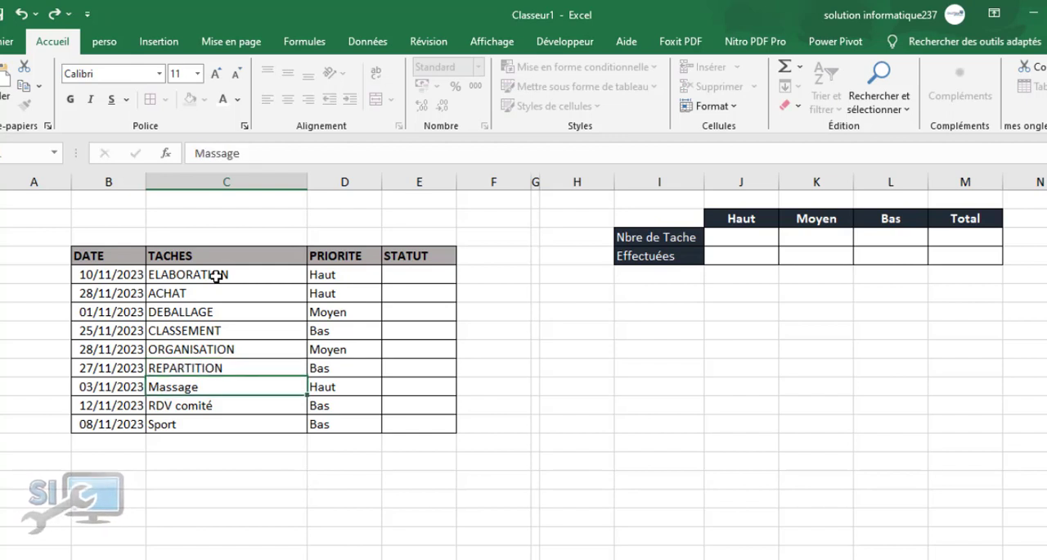
Replace the last three task names in the TACHES column with VENTE, SYNTHESE and RAPPORT
type("VENTE")
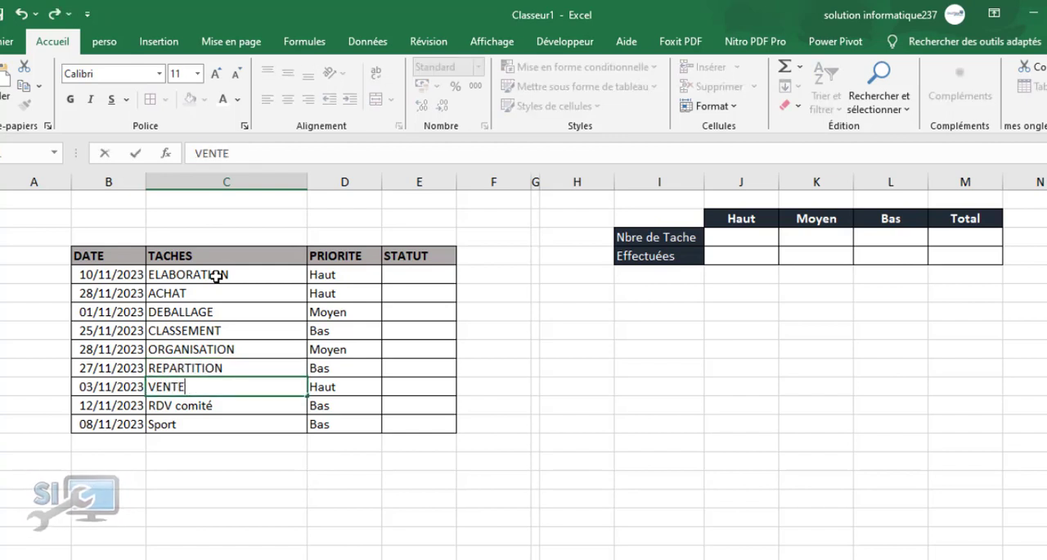
key("Return")
type("SYNTHESE")
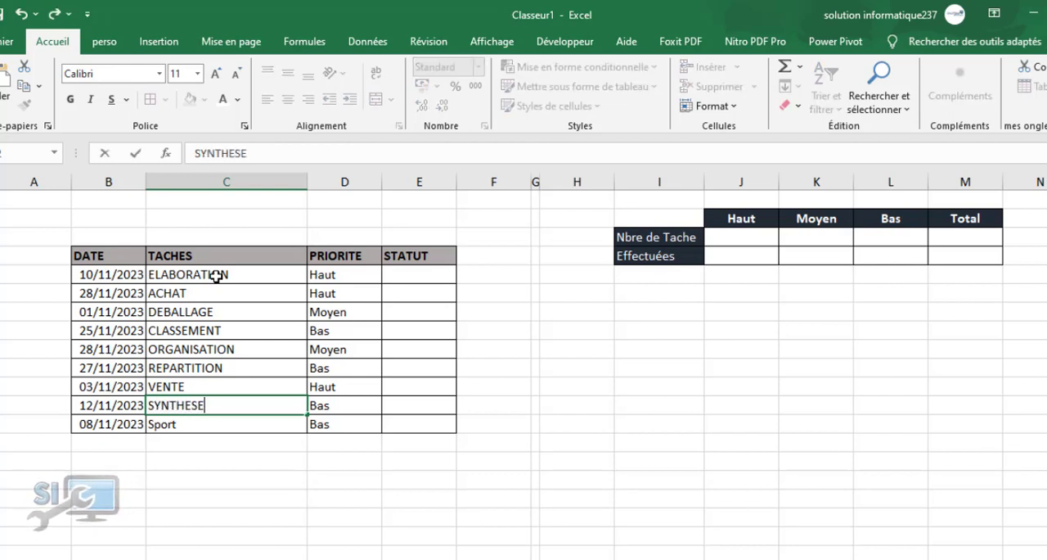
key("Return")
type("RAPPO")
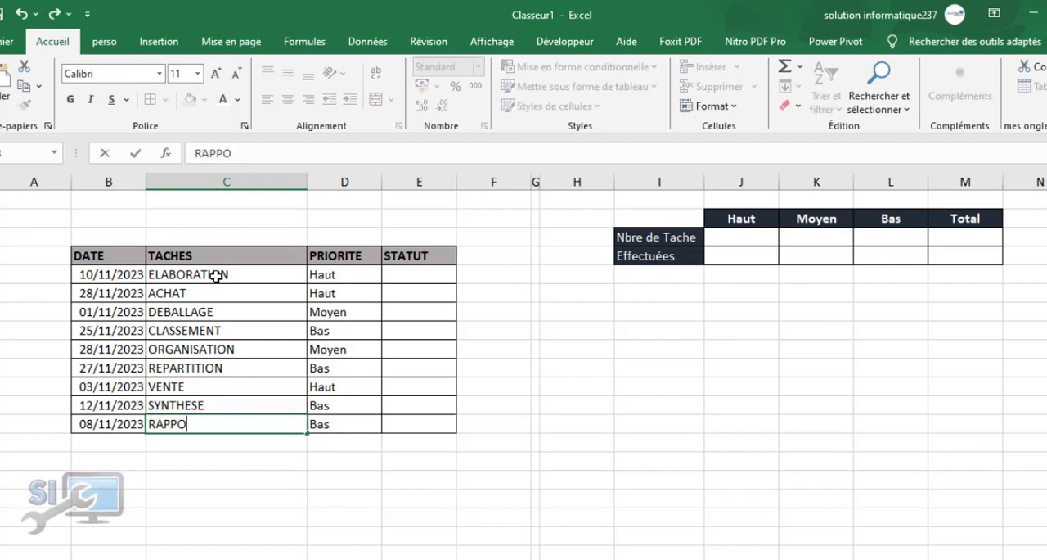
type("RT")
left_click(357, 423)
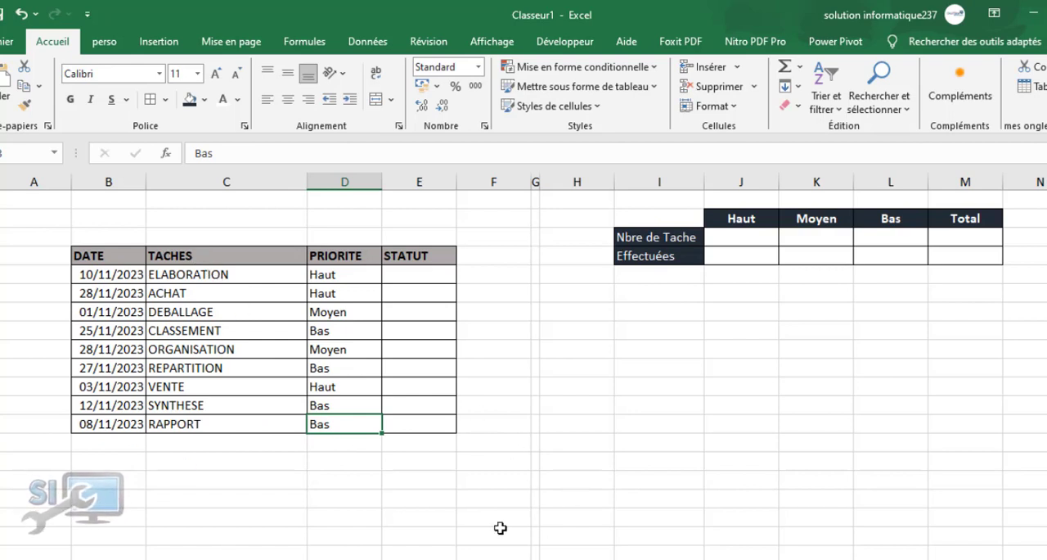
scroll(523, 344, "right", 2)
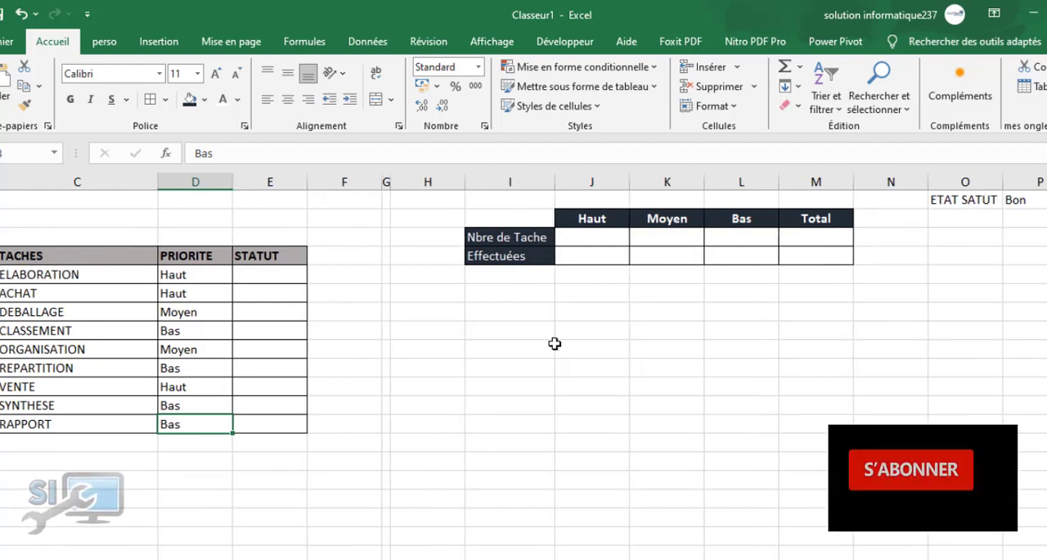
left_click(1029, 200)
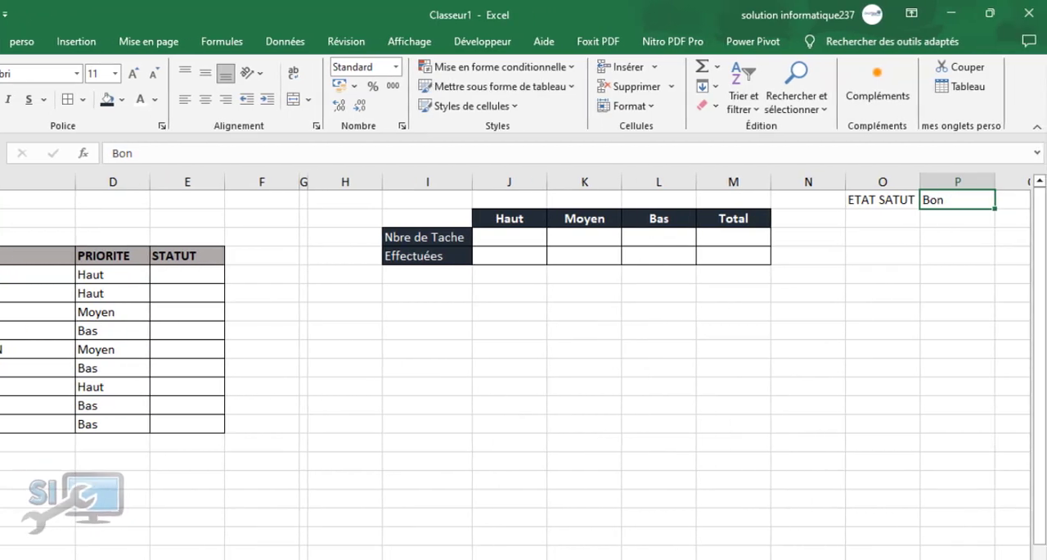
left_click(83, 41)
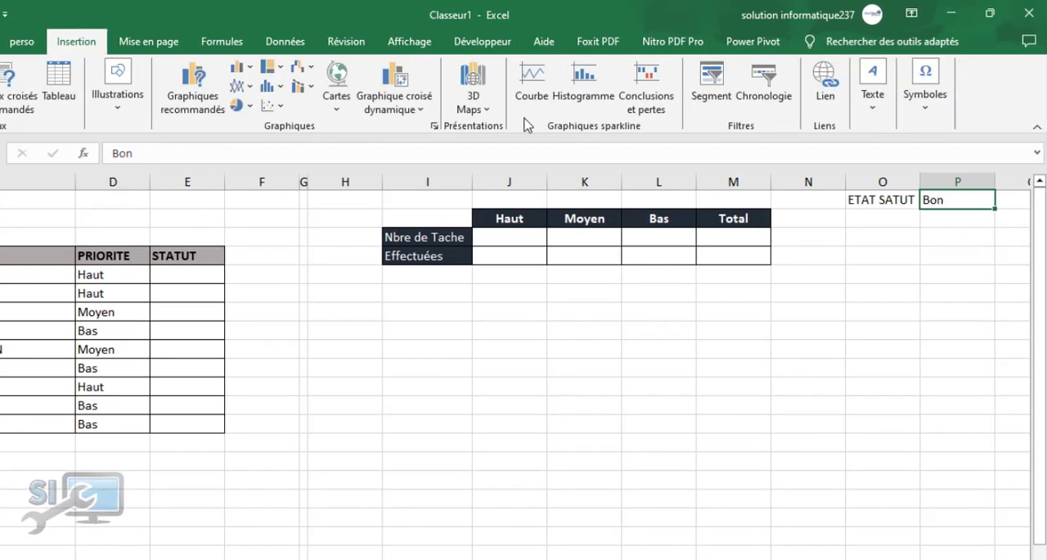
left_click(932, 98)
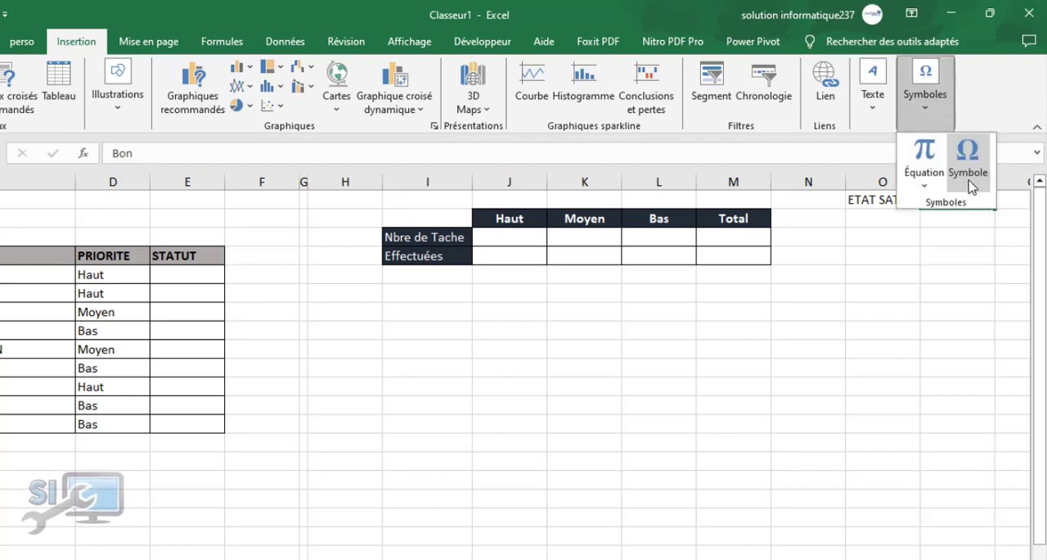
left_click(967, 153)
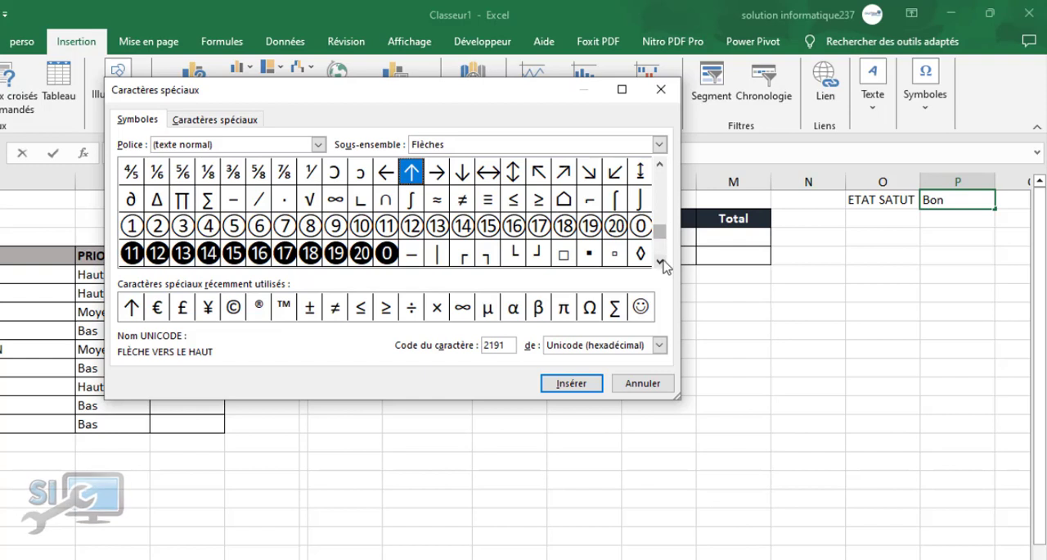
left_click(661, 170)
left_click(661, 169)
left_click(661, 170)
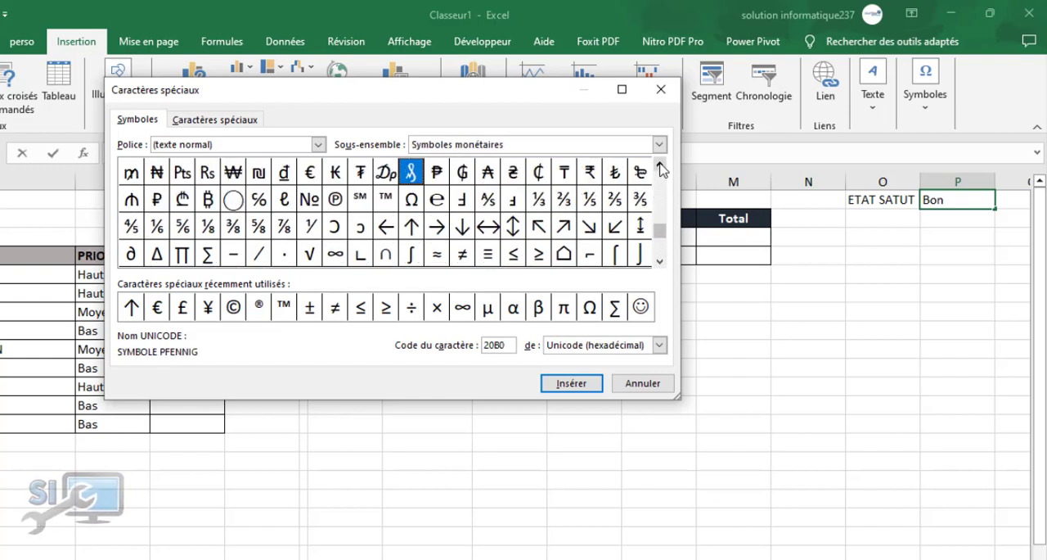
left_click(661, 169)
left_click_drag(661, 170, 661, 169)
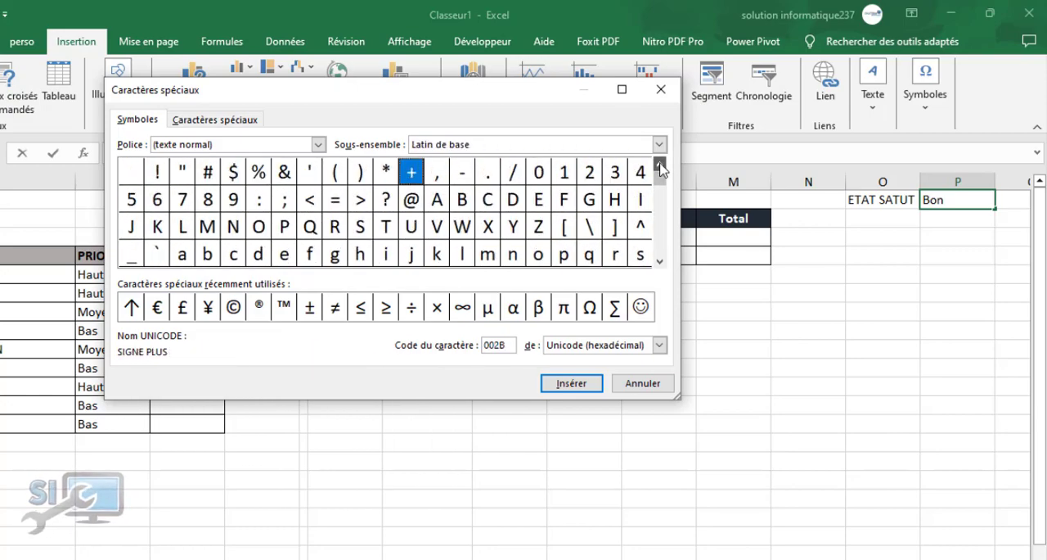
left_click_drag(661, 266, 661, 260)
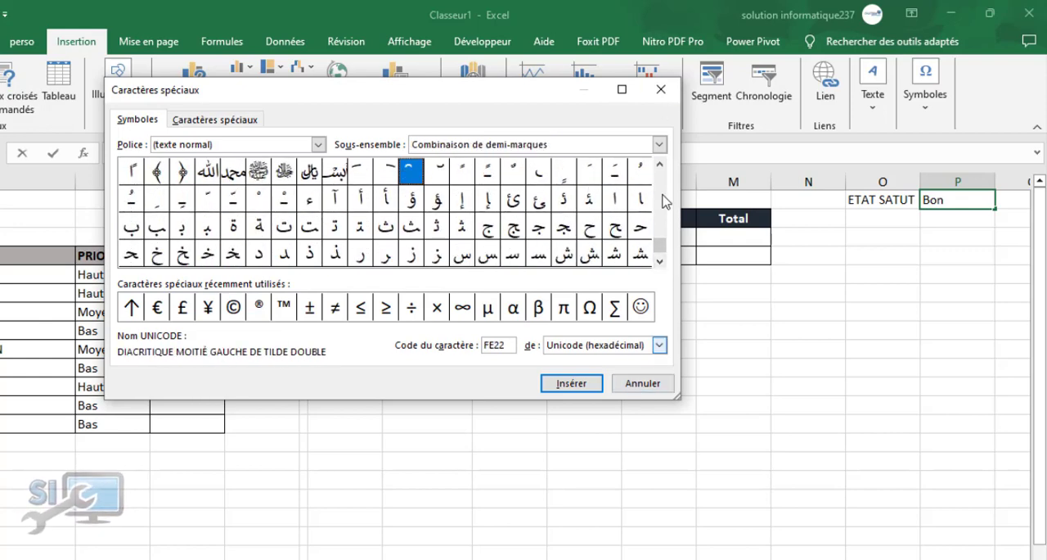
left_click_drag(662, 169, 662, 169)
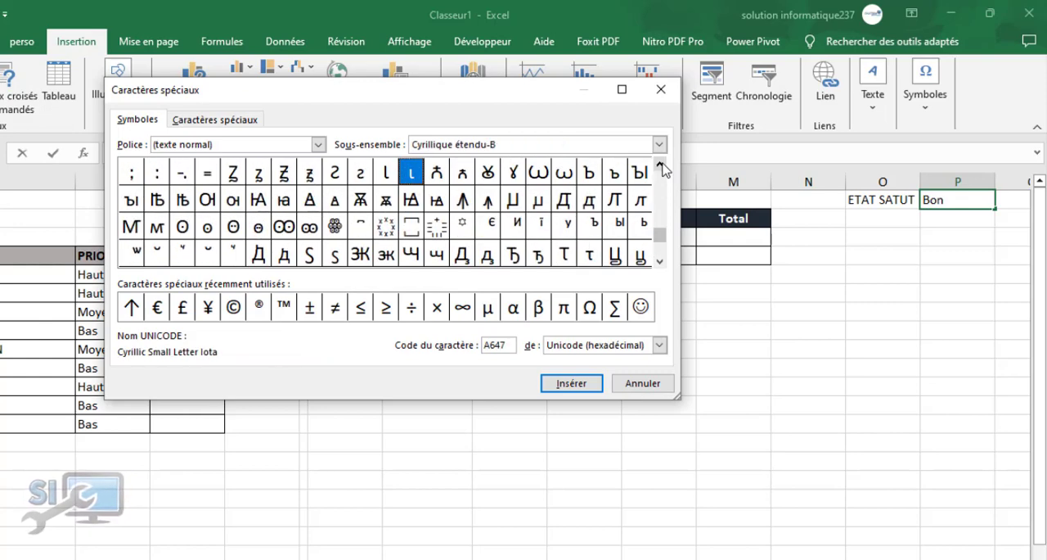
left_click(661, 90)
Replace the text in cell P1 beside ETAT SATUT with Effectuée
left_click_drag(945, 200, 916, 199)
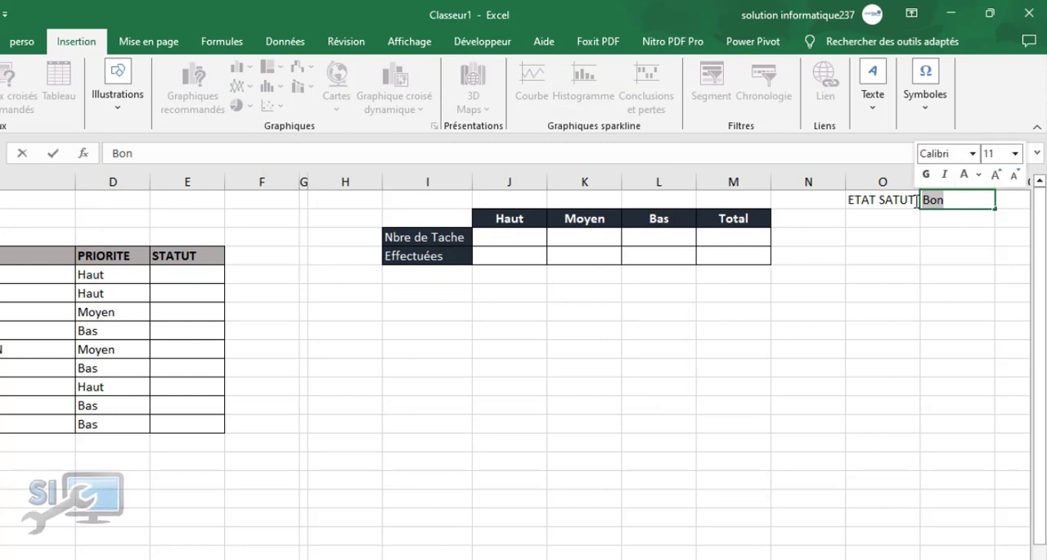
type("eFFEC")
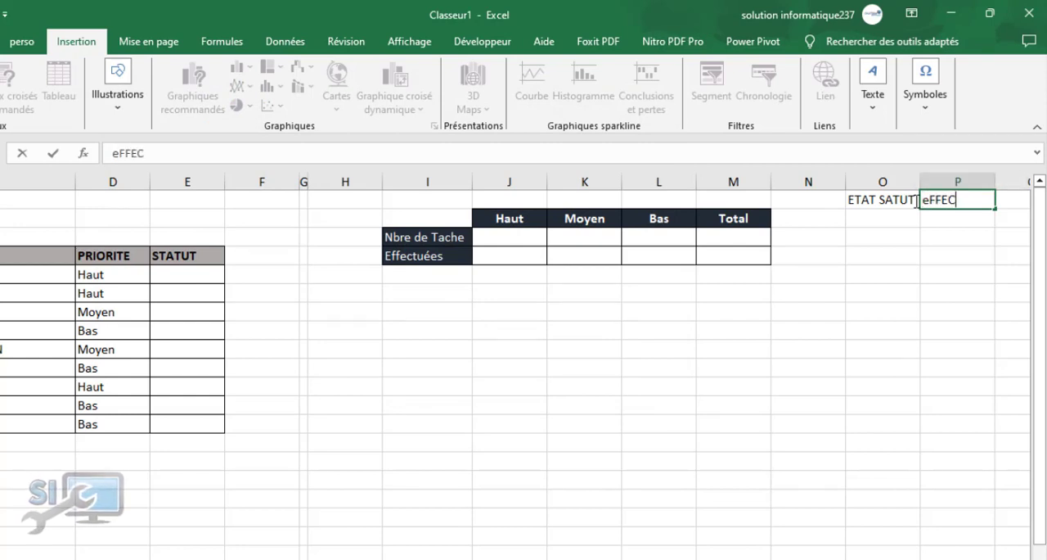
key("BackSpace")
key("BackSpace")
key("BackSpace")
key("BackSpace")
key("BackSpace")
key("BackSpace")
key("BackSpace")
key("BackSpace")
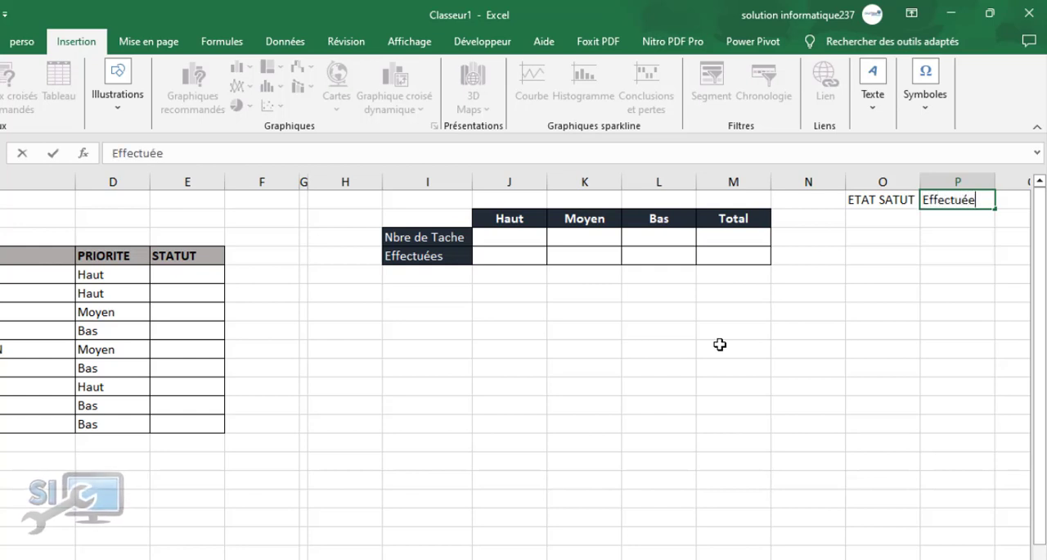
left_click(885, 214)
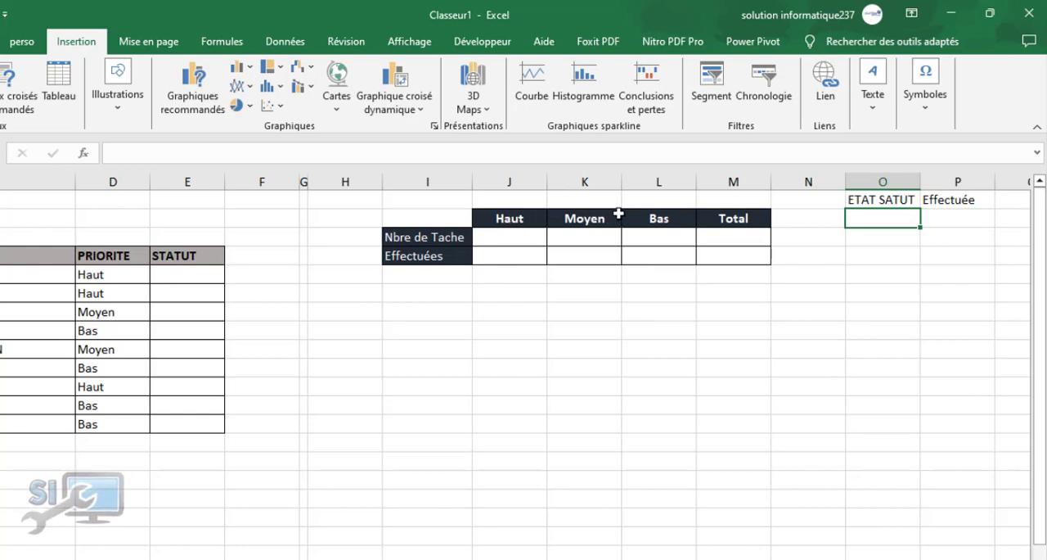
Remove the fill from the Total header cell of the summary table and make its text black
left_click(717, 223)
left_click(0, 41)
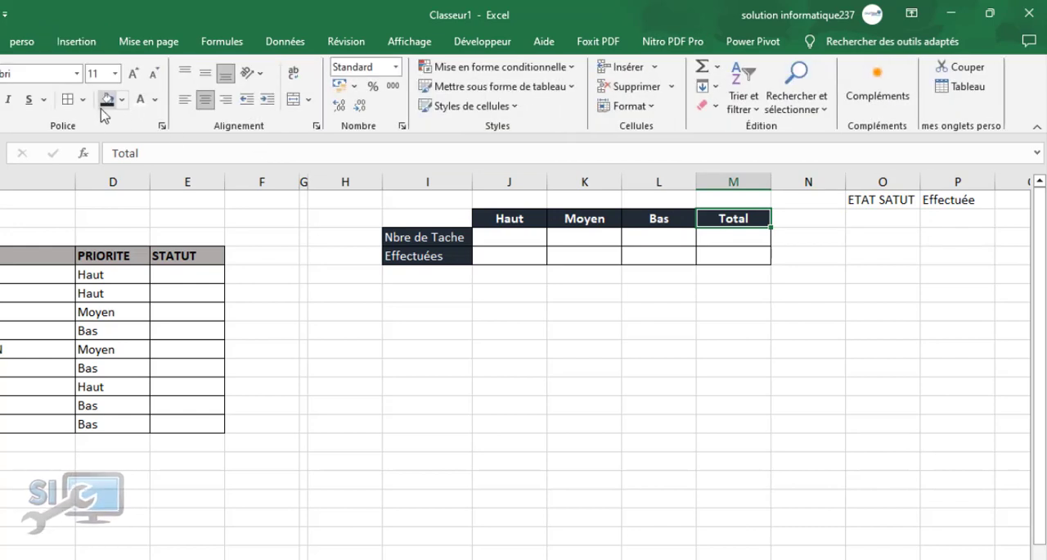
left_click(122, 100)
left_click(106, 144)
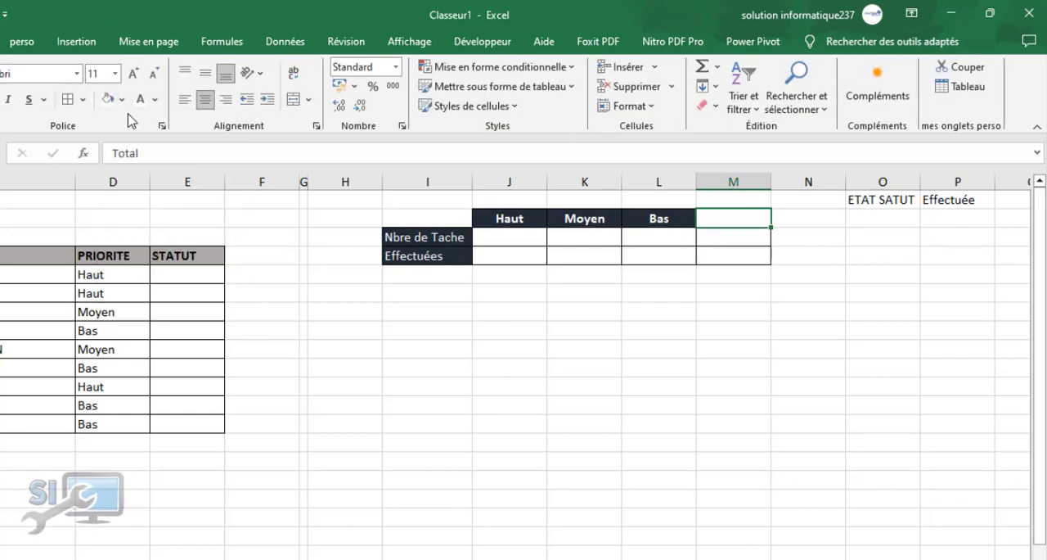
left_click(154, 99)
left_click(148, 123)
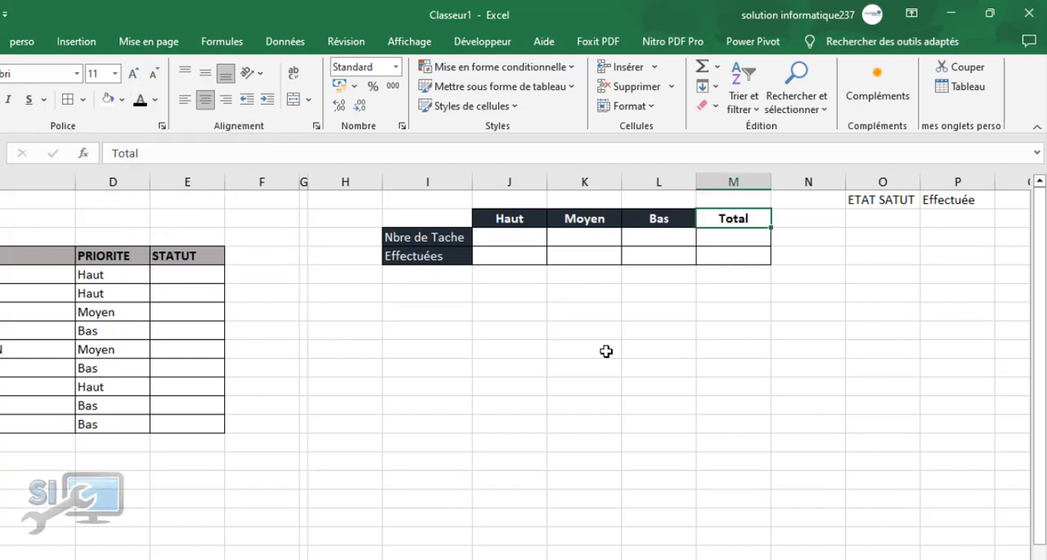
left_click(606, 352)
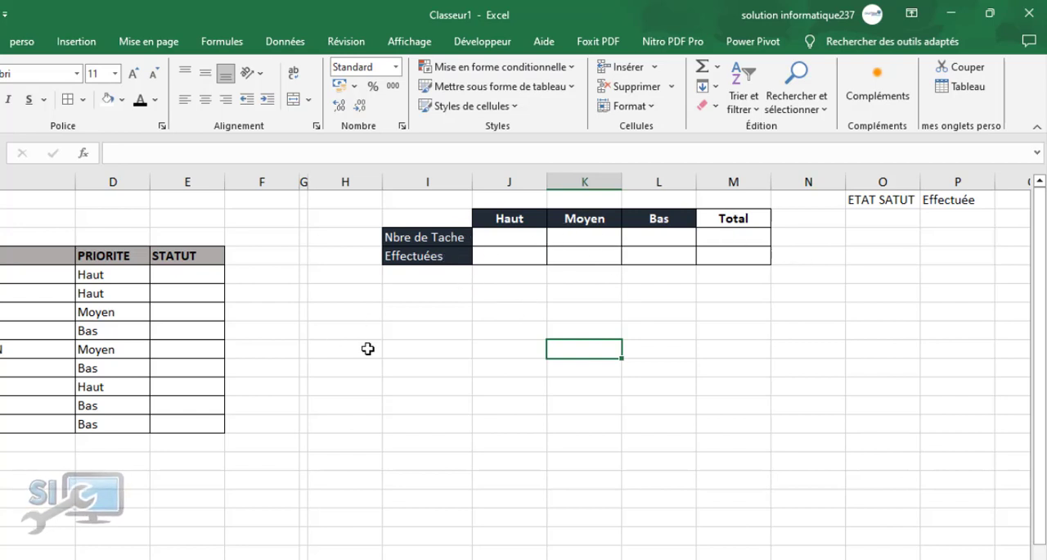
Rename the sheet Feuil1 as "mes taches"
scroll(516, 366, "left", 2)
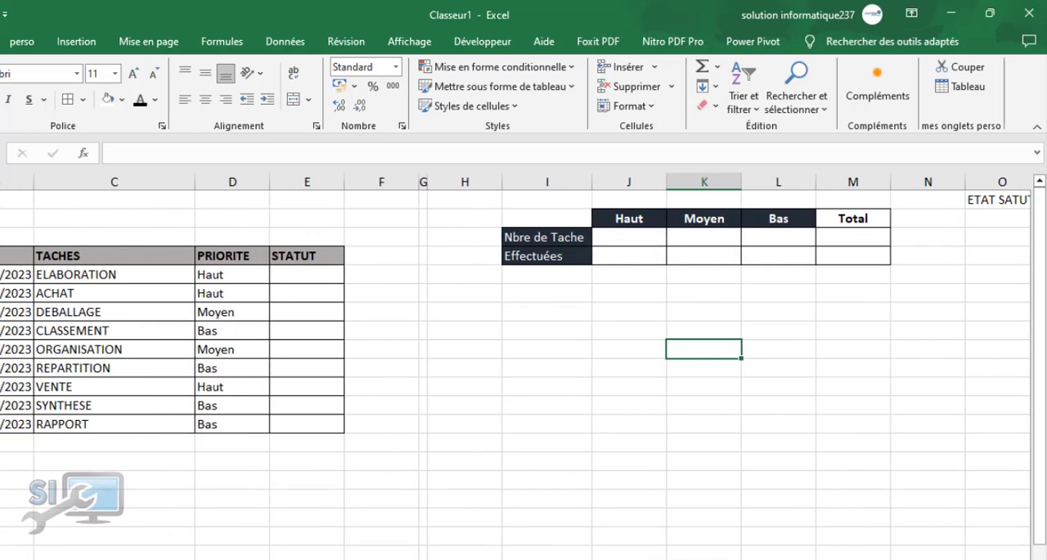
scroll(519, 420, "left", 1)
left_click(519, 419)
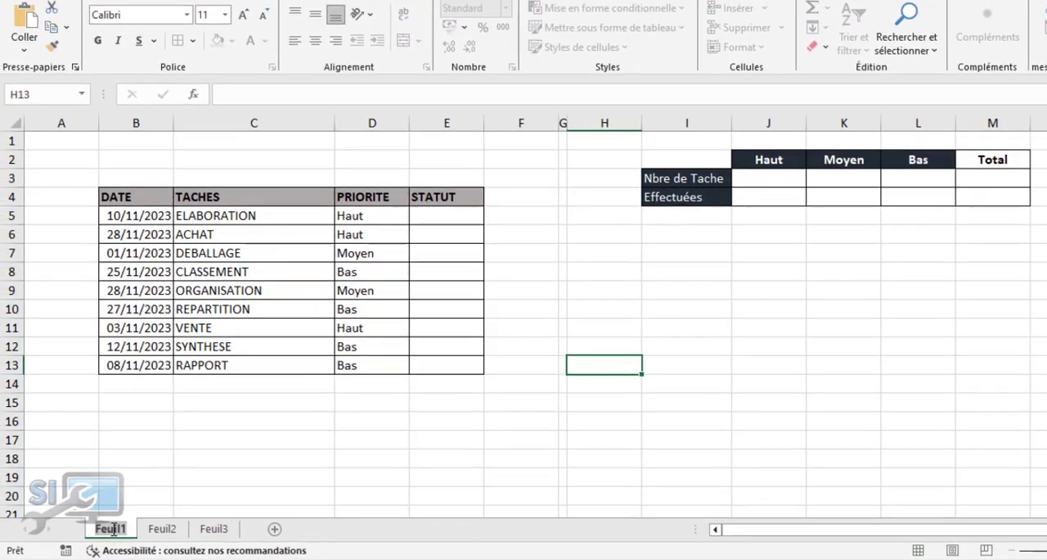
type("mes t")
type("aches")
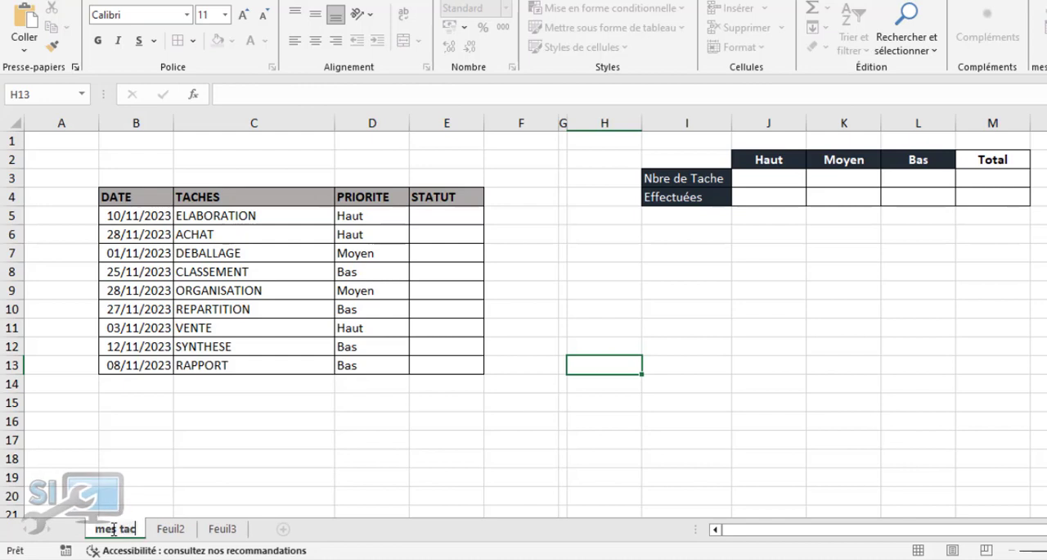
left_click(166, 460)
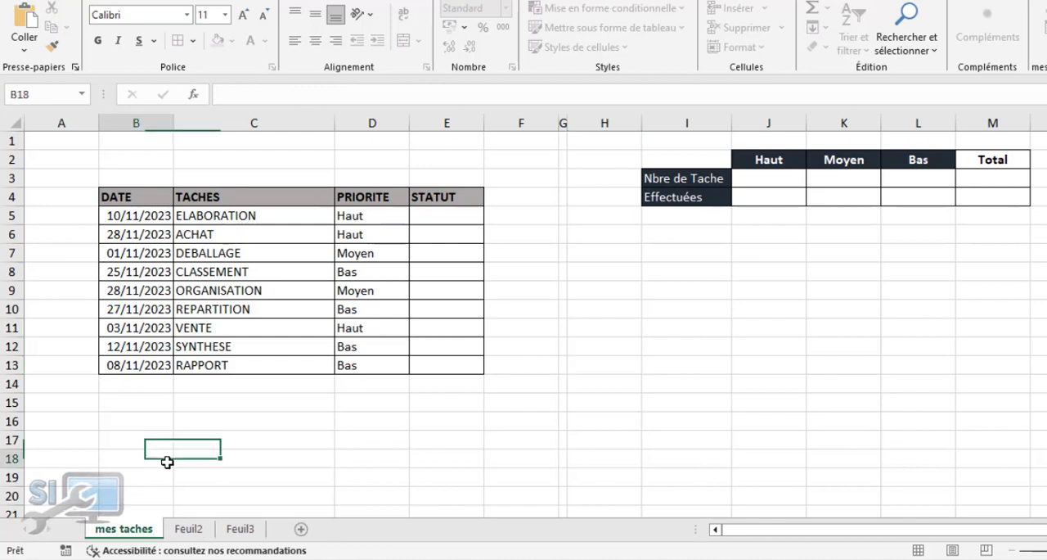
left_click(311, 444)
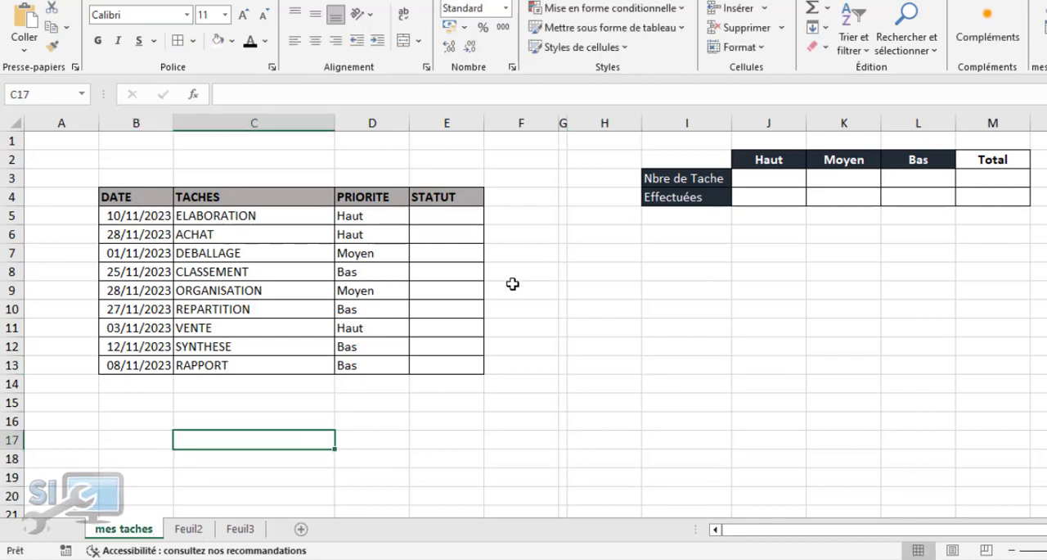
left_click(512, 284)
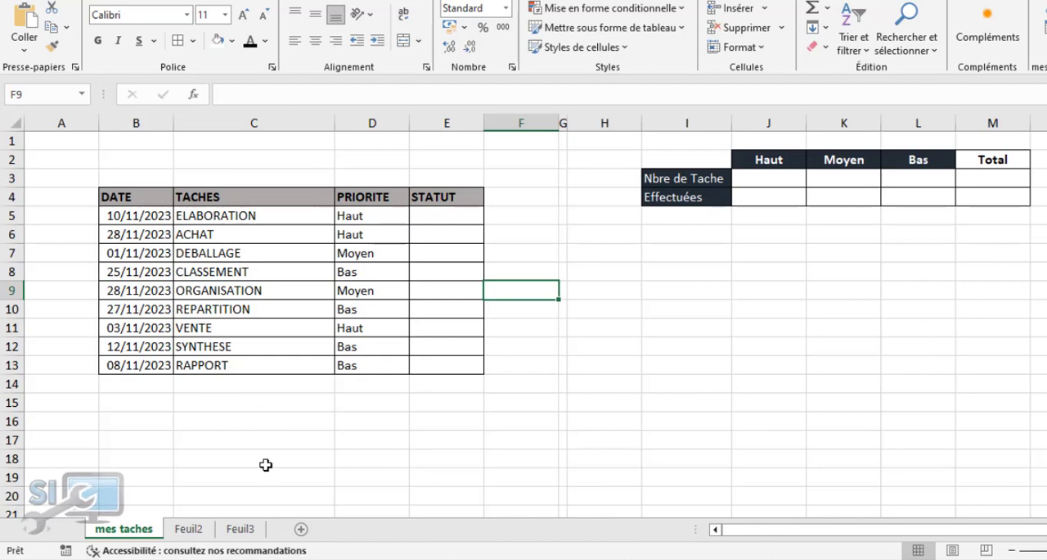
left_click(278, 426)
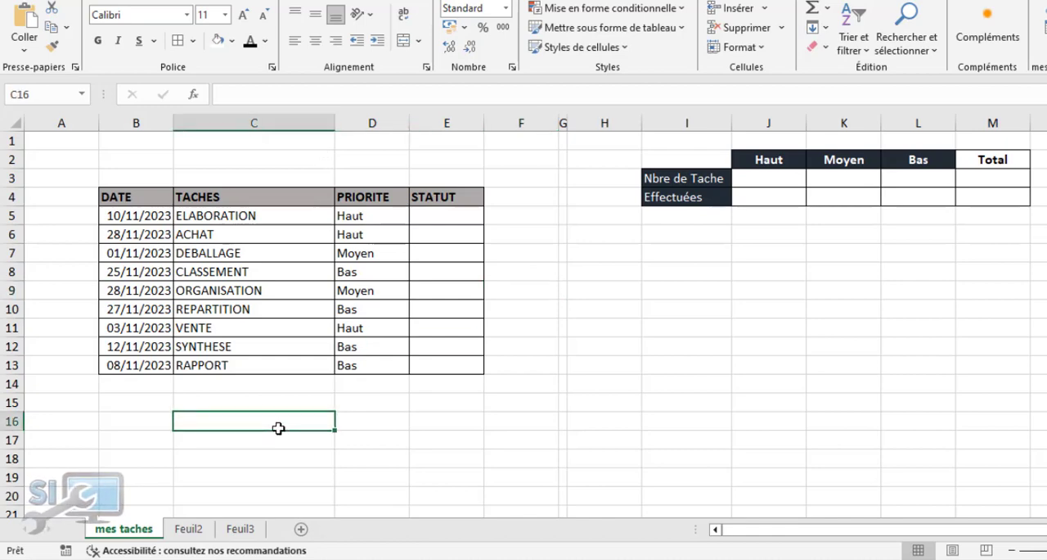
Open the Visual Basic editor and display the code module of the mes taches sheet in the Classeur1 project
key("alt+F11")
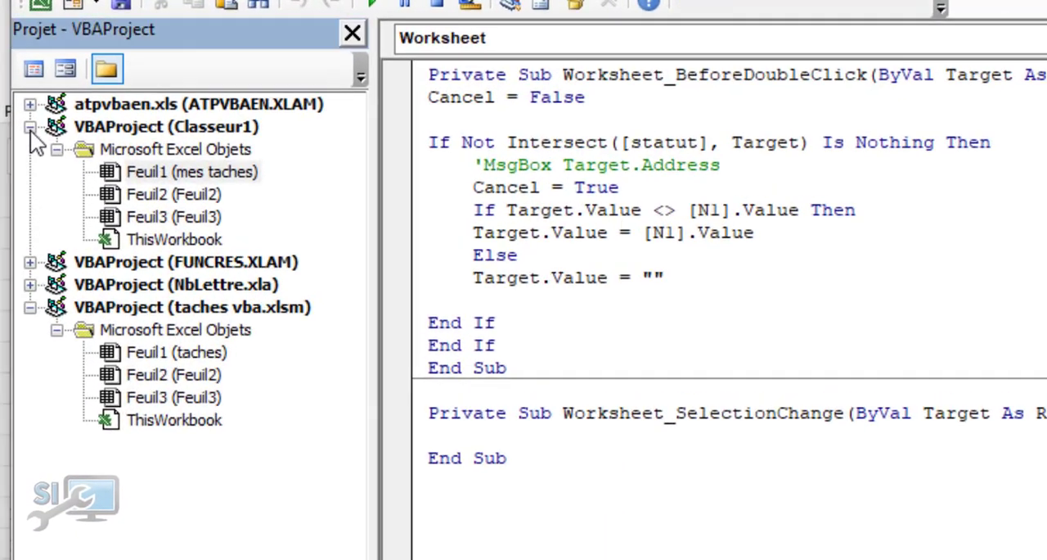
double_click(19, 80)
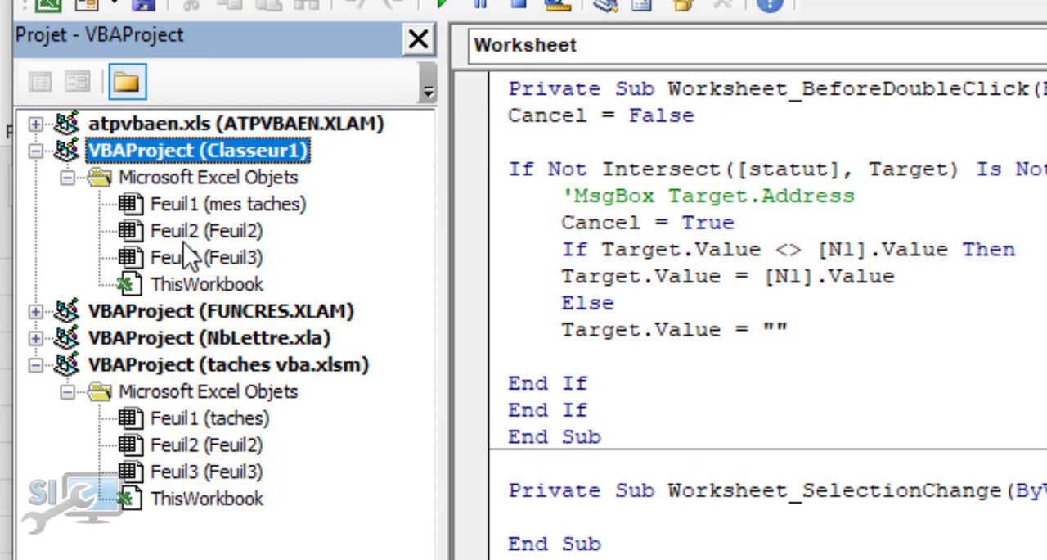
left_click(214, 209)
double_click(217, 210)
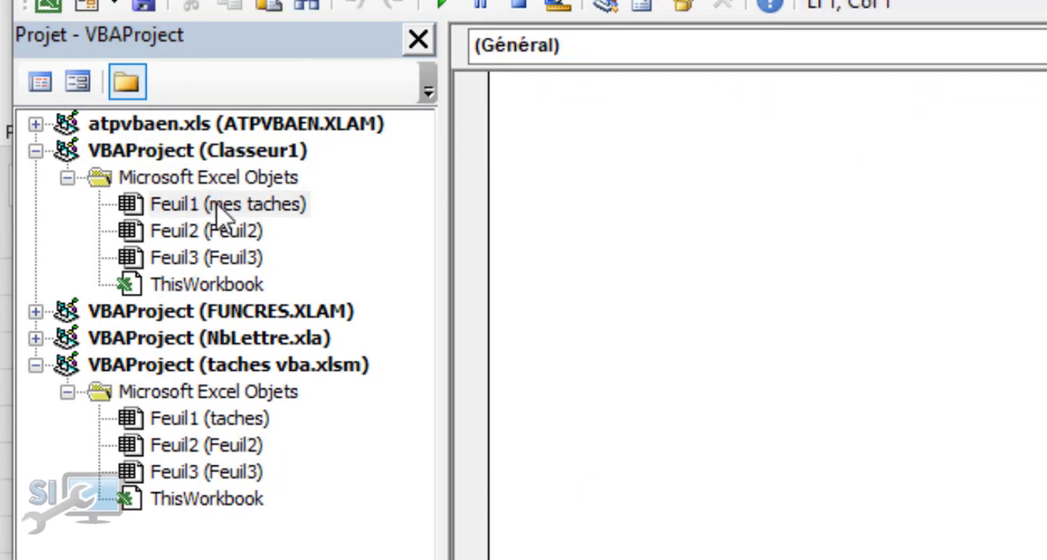
Add a Worksheet BeforeDoubleClick event procedure to the code module of the mes taches sheet
double_click(217, 213)
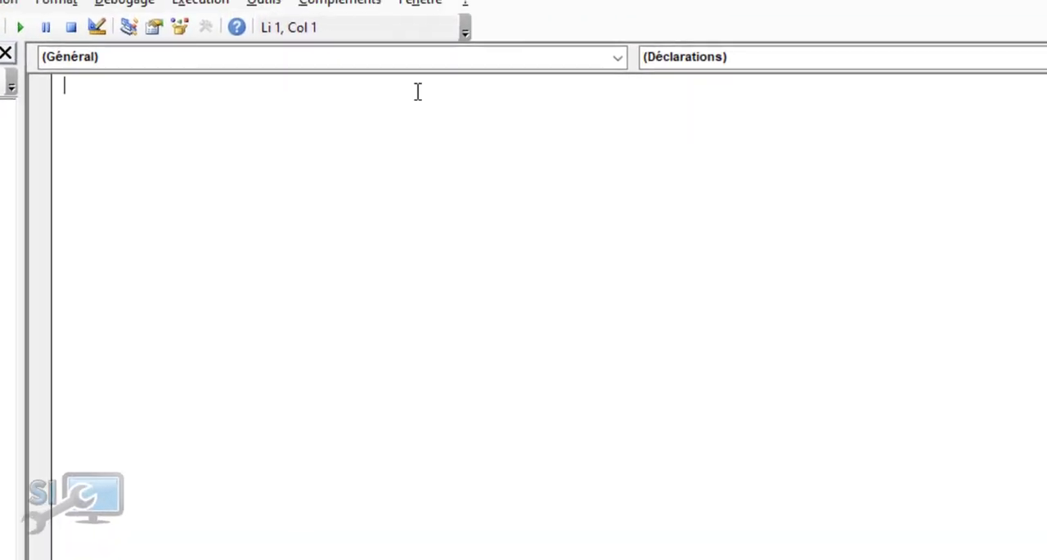
left_click(620, 61)
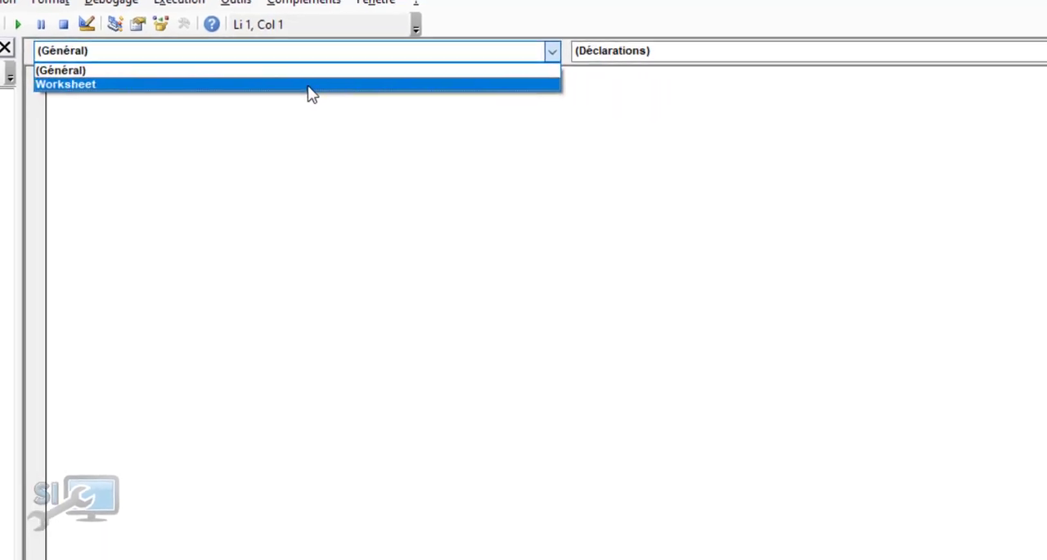
left_click(309, 85)
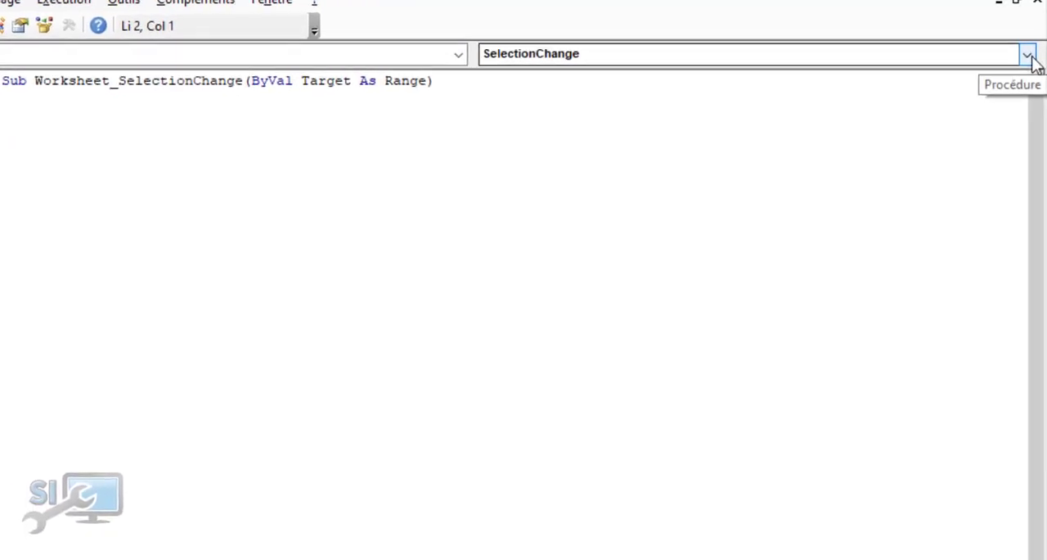
left_click(1028, 56)
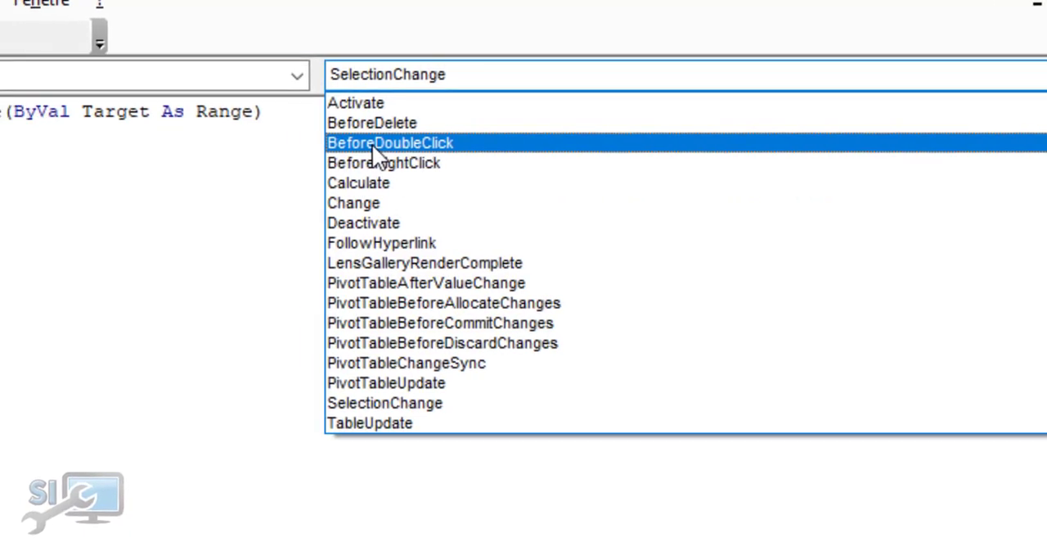
left_click(313, 145)
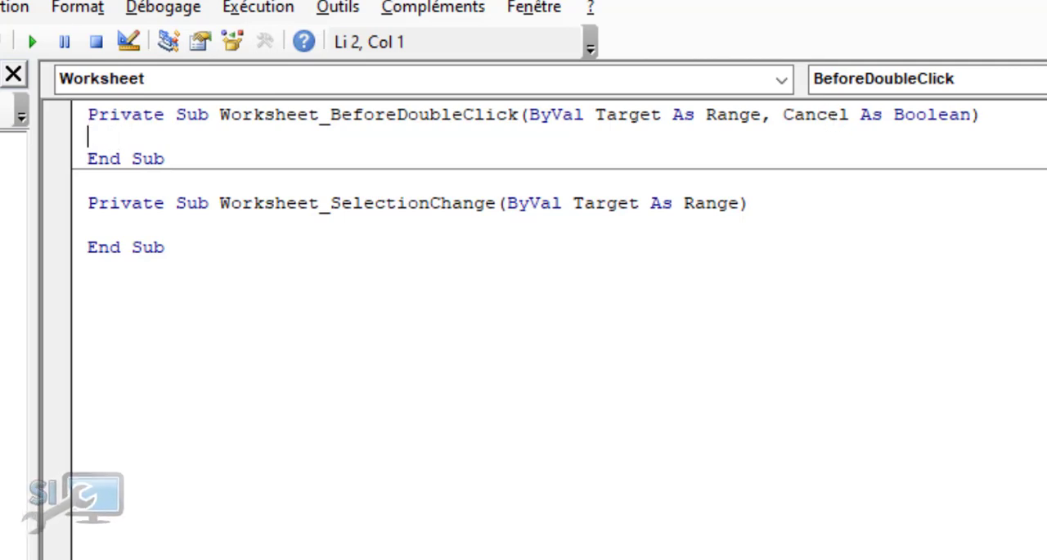
Switch to the mes taches worksheet and examine the STATUT column cells that the double-click event should cover
key("alt+F11")
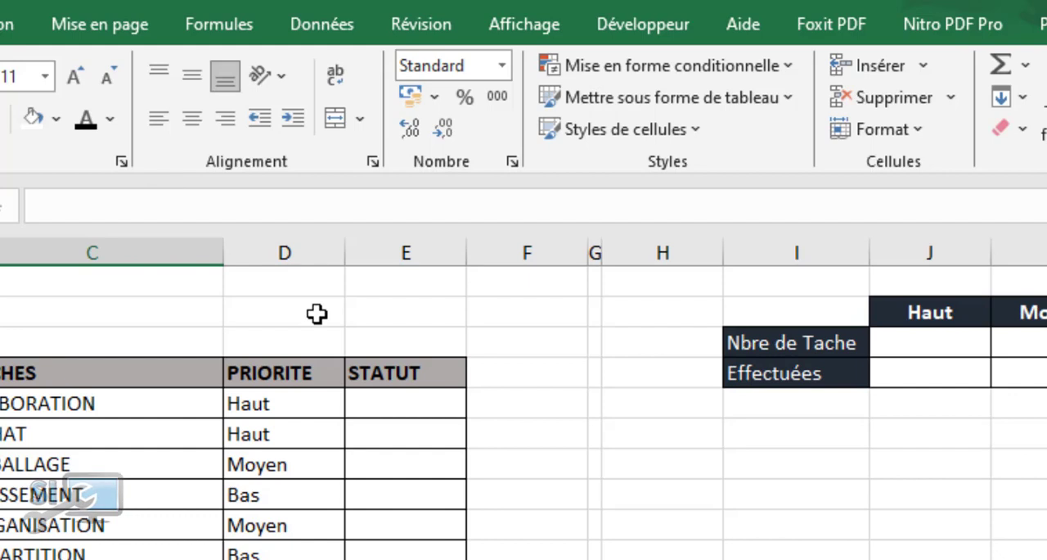
left_click(421, 406)
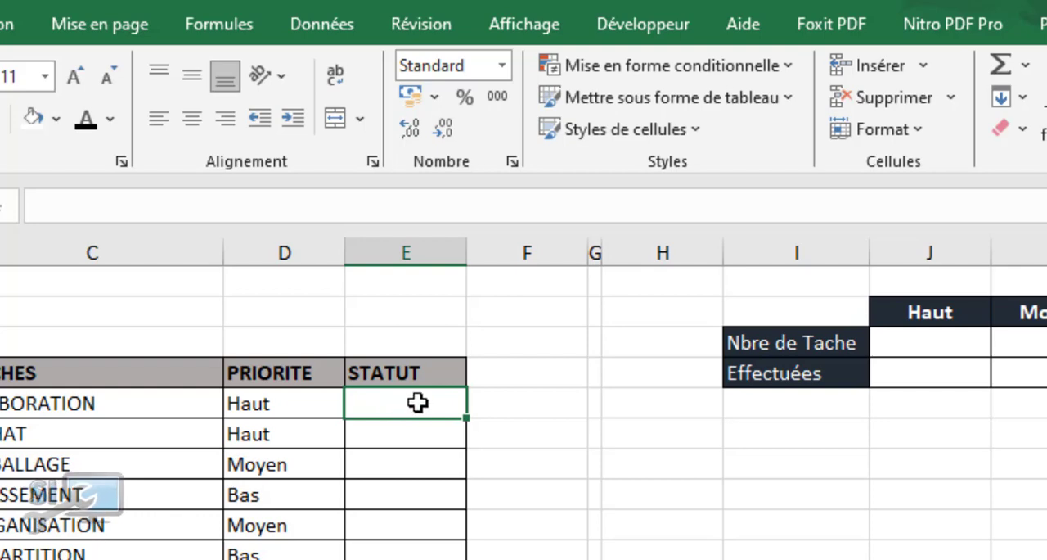
left_click(425, 253)
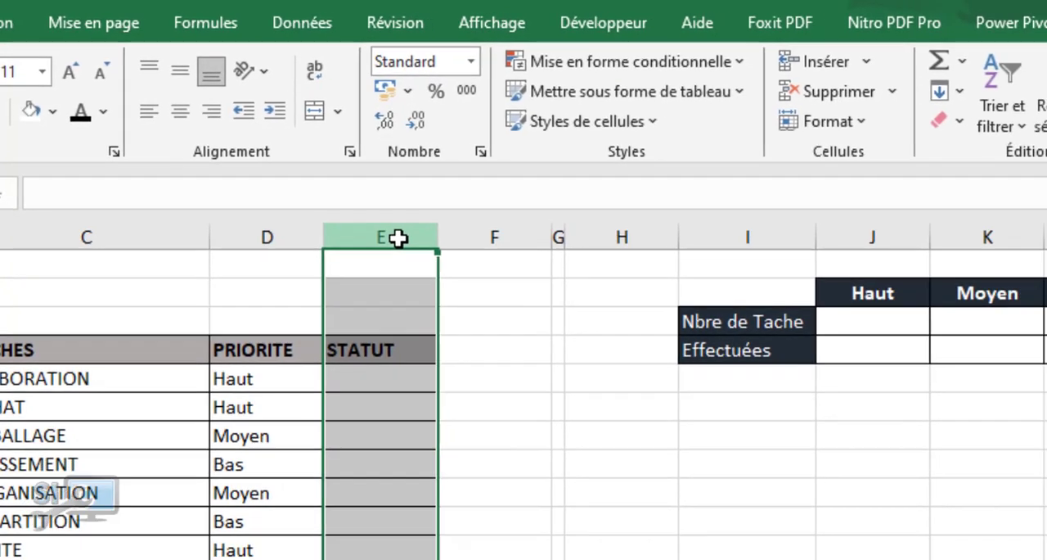
left_click(391, 282)
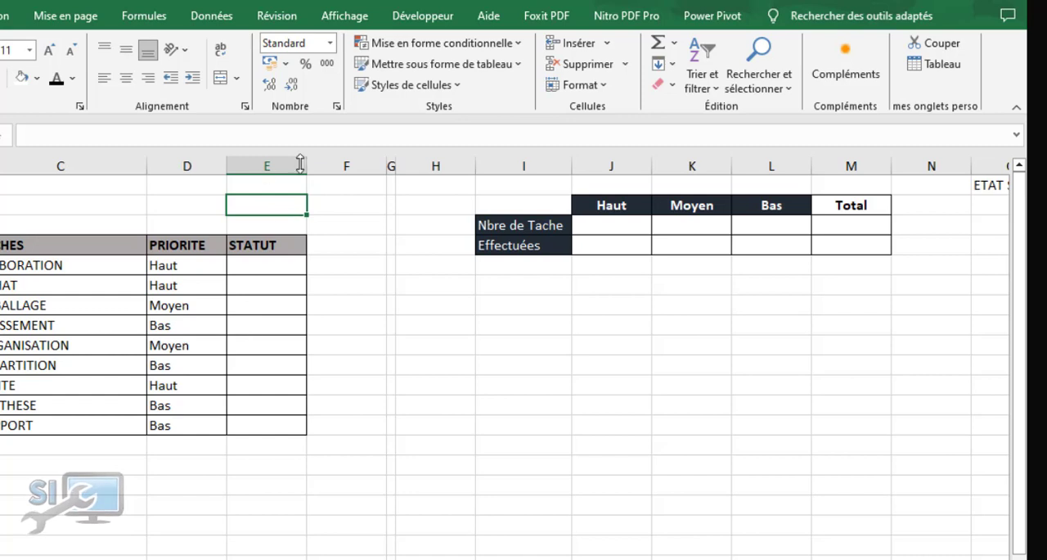
left_click(272, 265)
left_click_drag(271, 265, 274, 426)
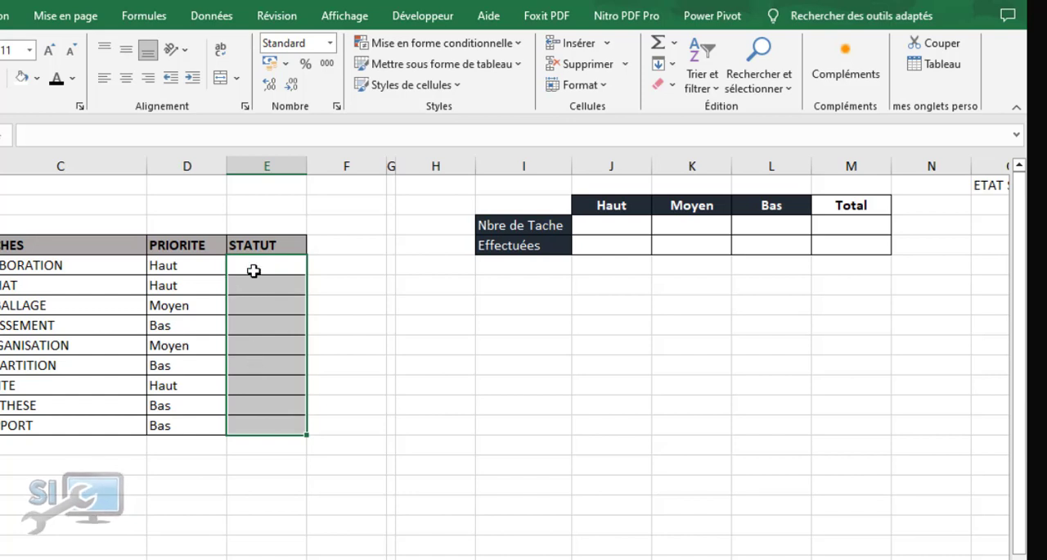
key("shift+Up")
left_click_drag(262, 264, 274, 377)
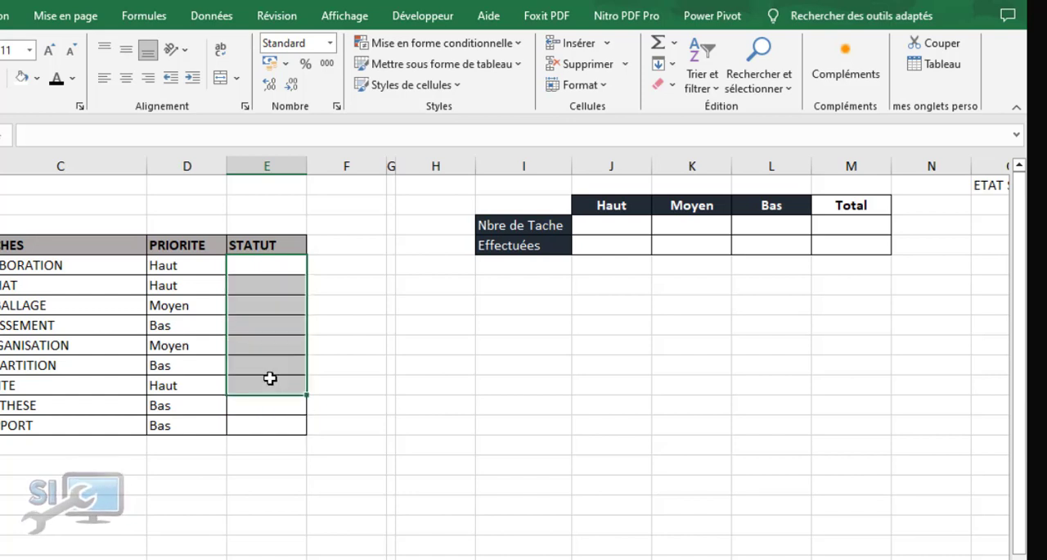
left_click(267, 165)
left_click(267, 262)
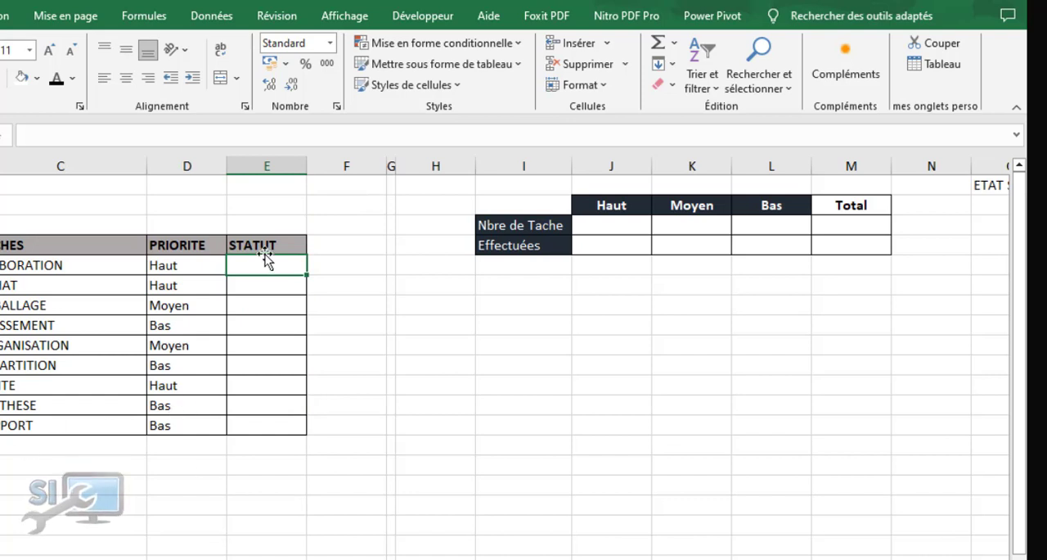
left_click(271, 166)
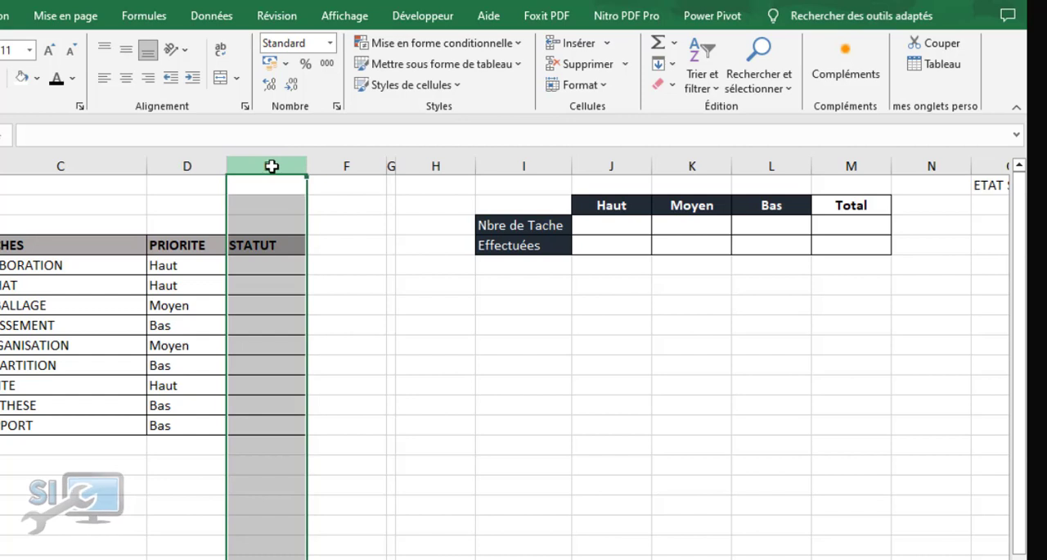
Define the name etat with workbook scope for the STATUT cells E5:E418
left_click(273, 266)
left_click_drag(273, 265, 288, 559)
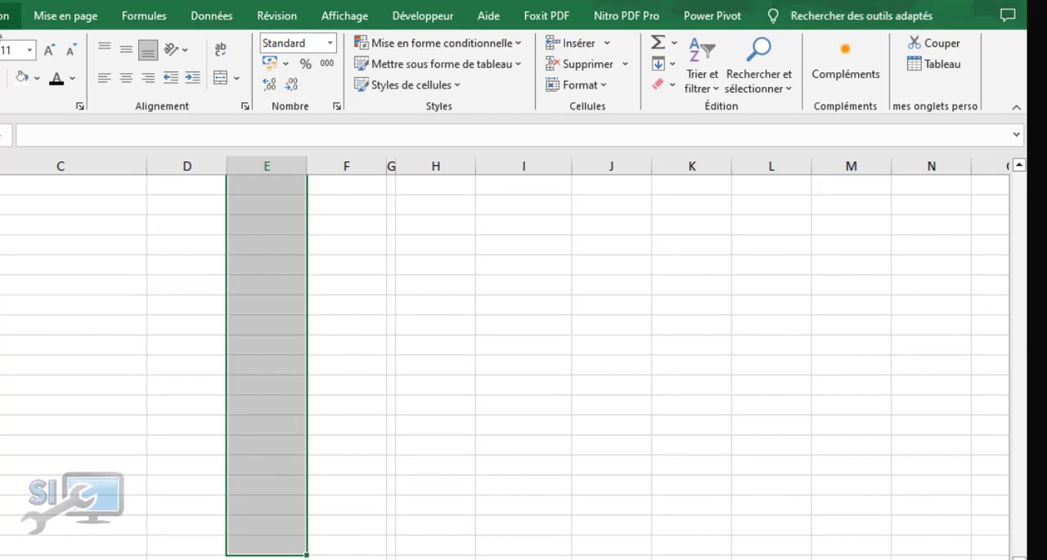
left_click(144, 15)
left_click(621, 67)
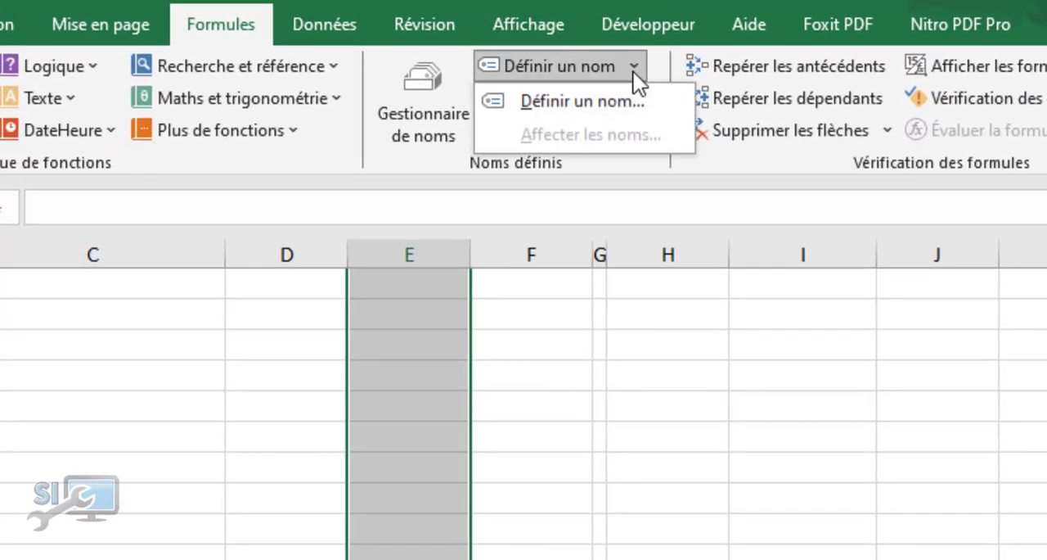
left_click(577, 105)
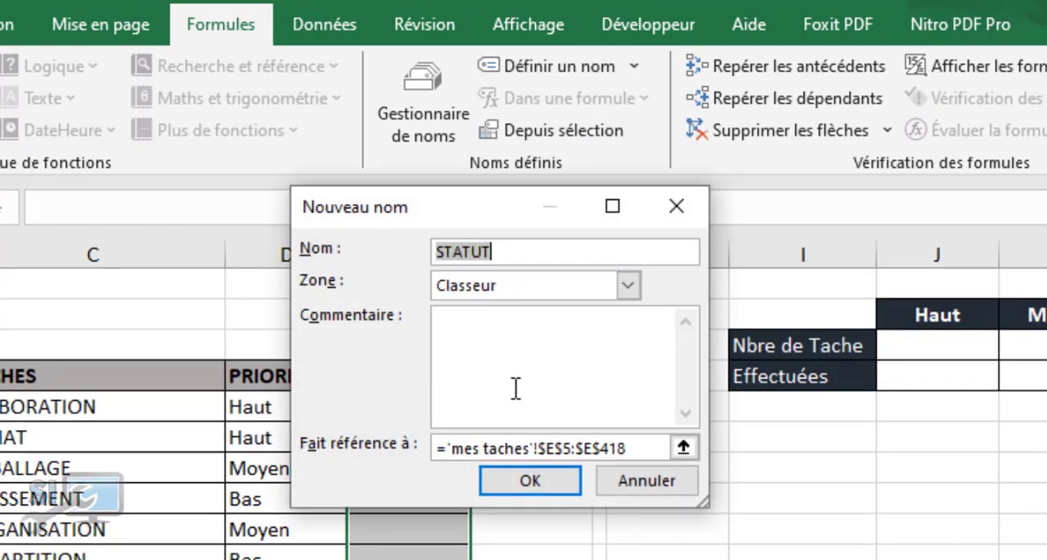
type("sta")
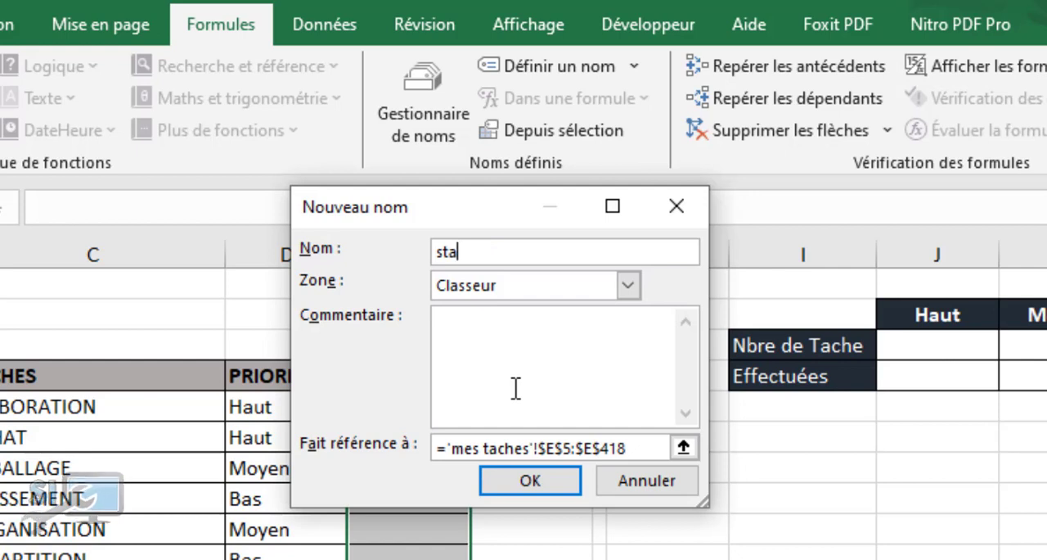
key("BackSpace")
key("BackSpace")
key("BackSpace")
type("etat")
left_click(533, 481)
Return to the Visual Basic editor and enter Cancel = False in the BeforeDoubleClick procedure, followed by a blank line
left_click(553, 514)
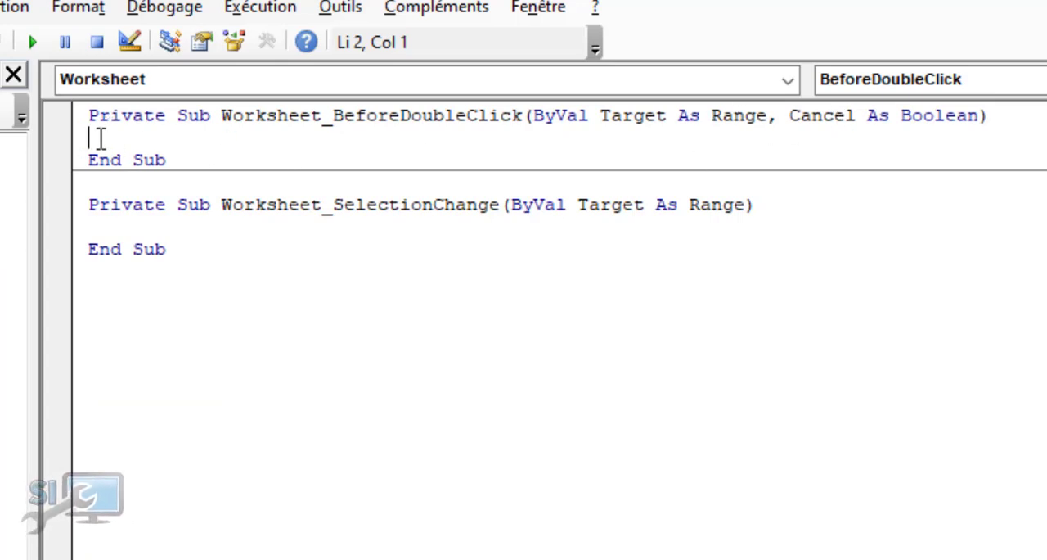
type("cancel = false")
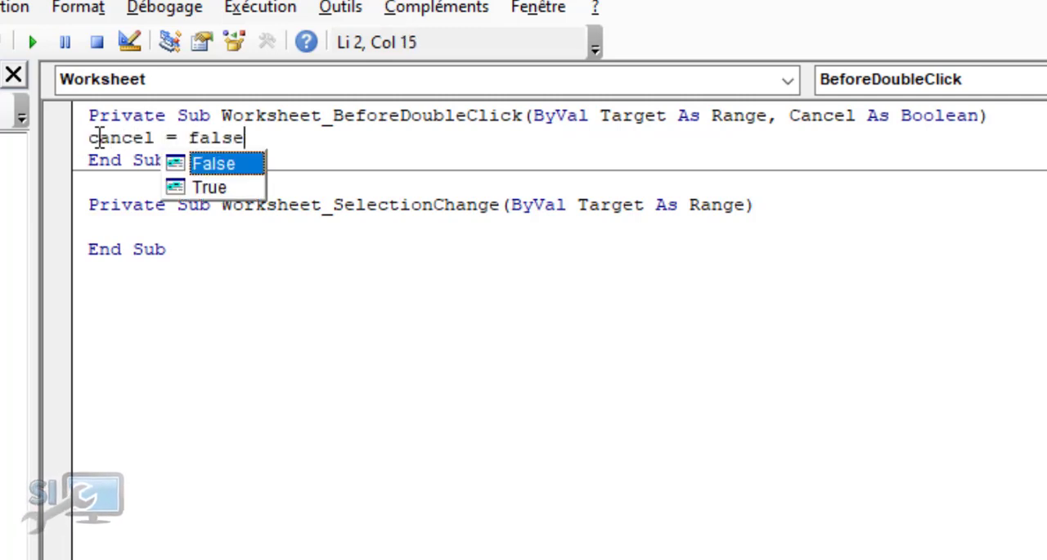
key("Tab")
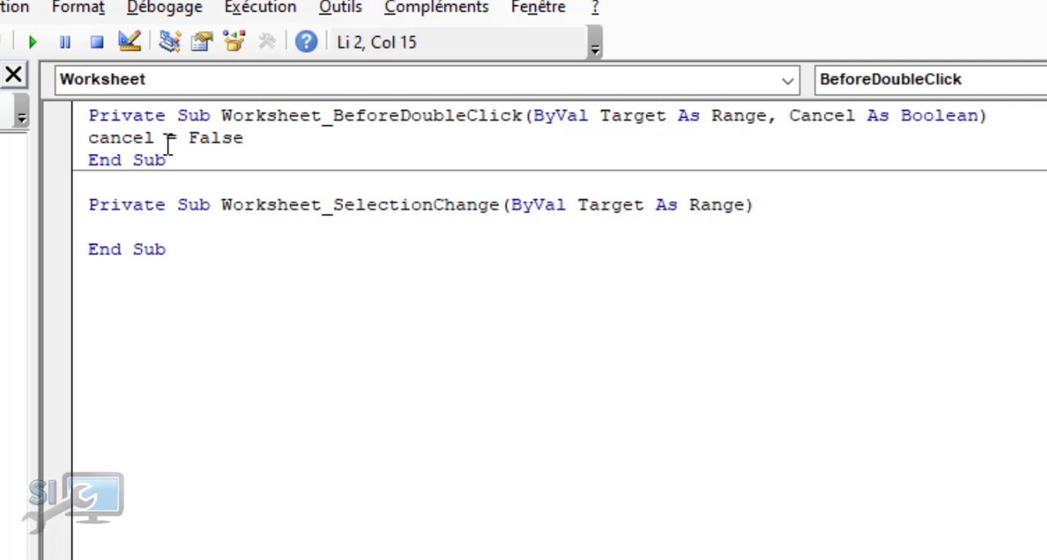
key("Return")
key("Return")
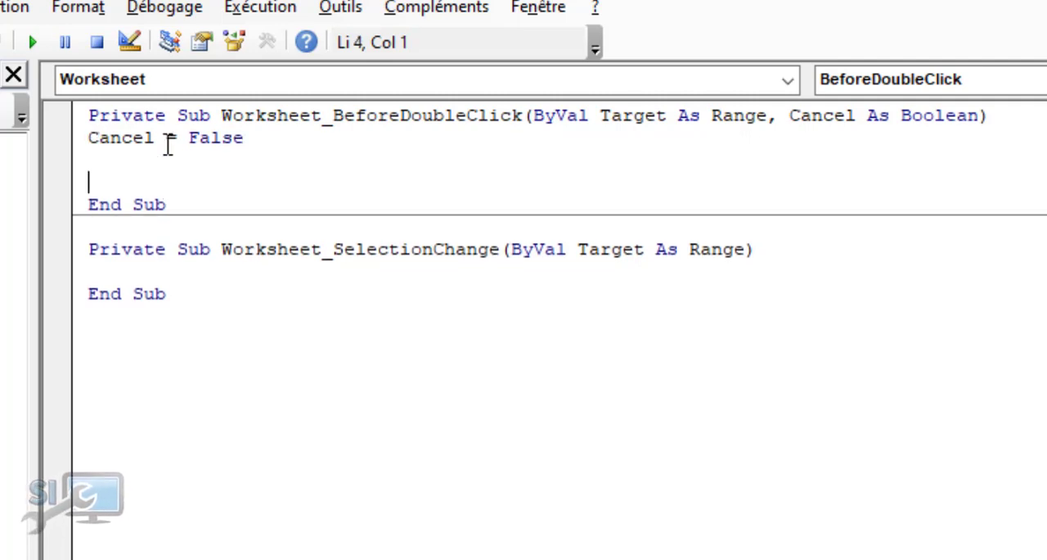
Start an If Not Intersect( condition below the Cancel = False line
type("if not ")
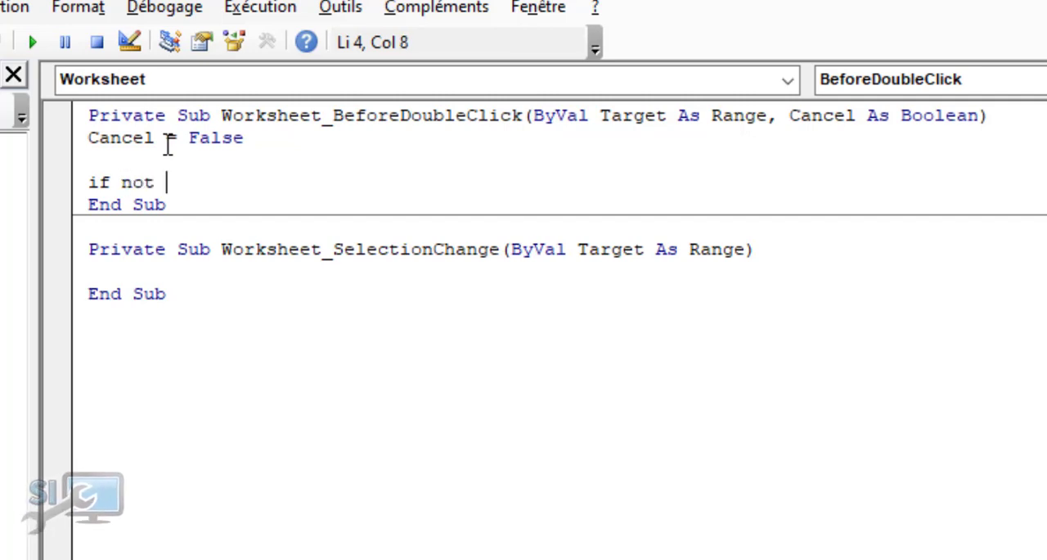
type("intersect")
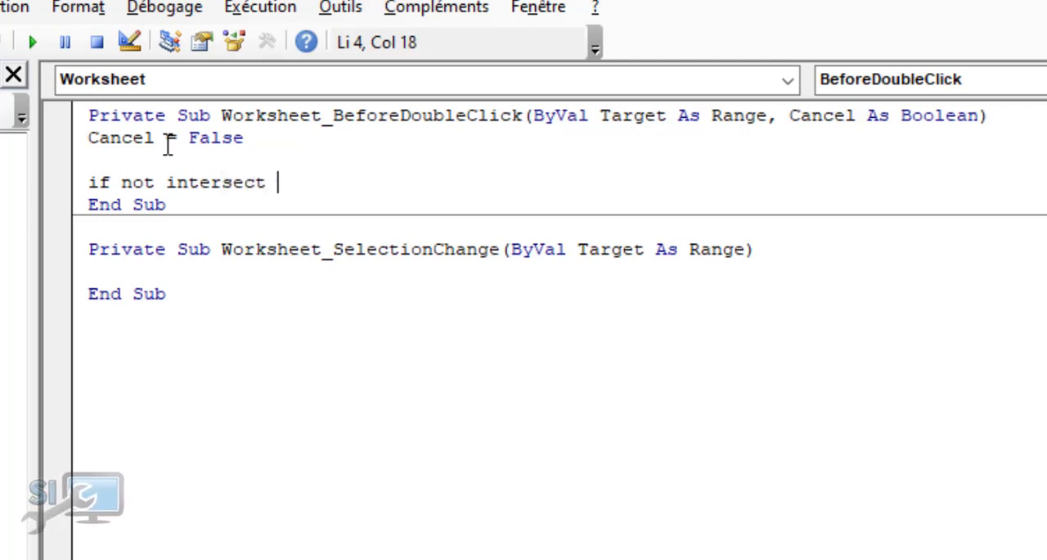
key("BackSpace")
type("-")
key("BackSpace")
type("(")
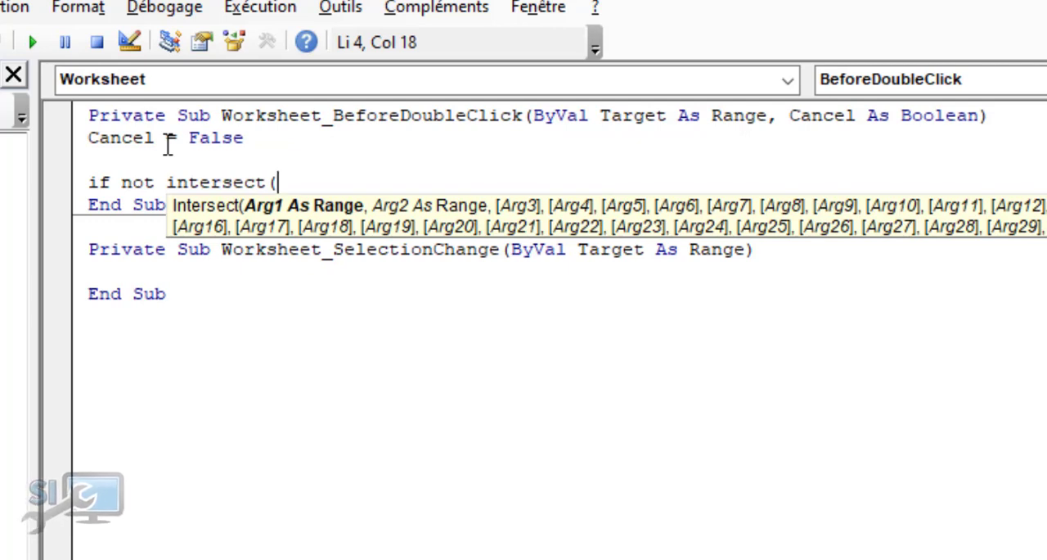
type("|")
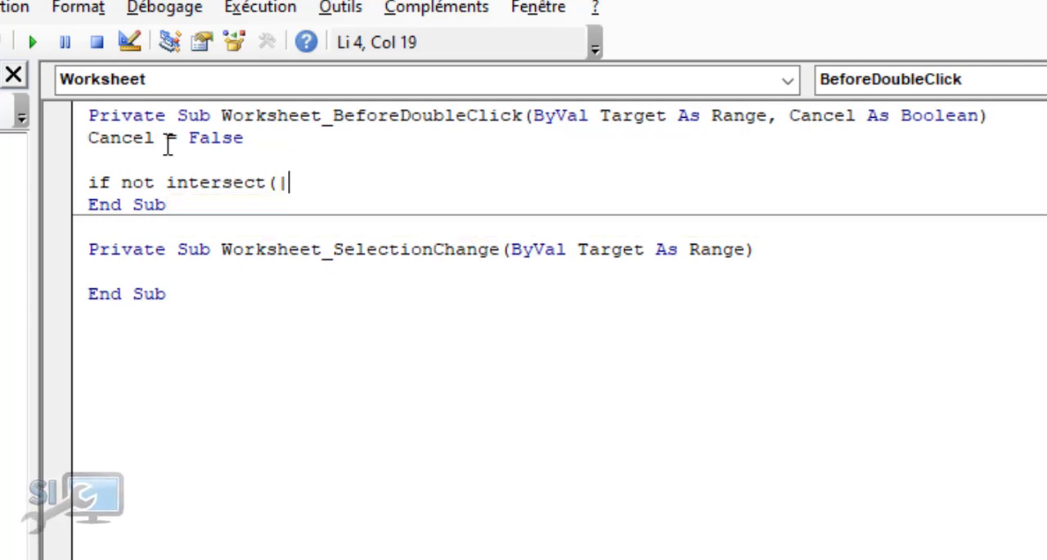
Give the Intersect call the named range [etat] as its first argument, with a separating comma and closing parenthesis
key("BackSpace")
type("[")
type("etat")
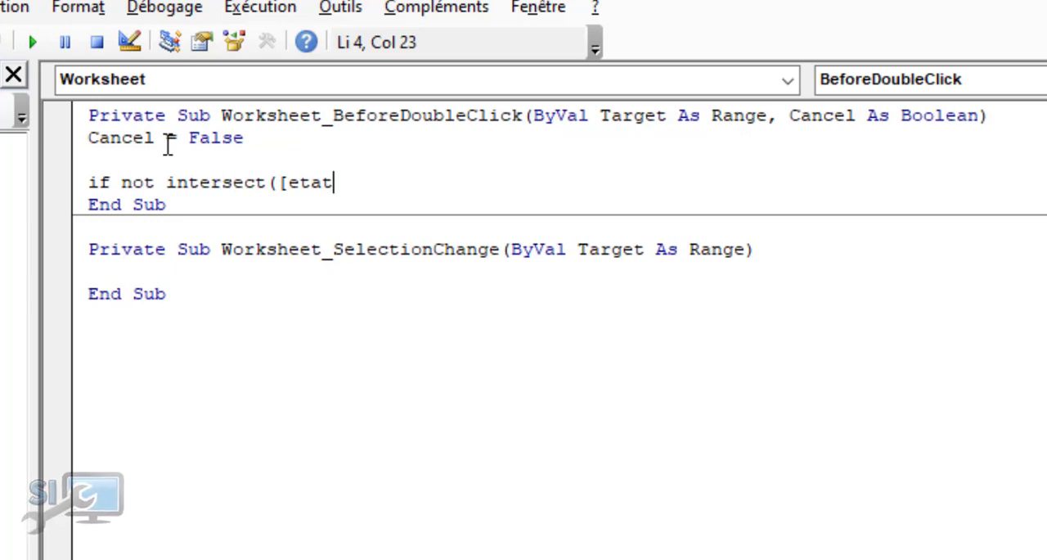
type("}]")
key("BackSpace")
key("BackSpace")
type("@")
key("BackSpace")
type("]")
type(")")
key("Left")
type(",")
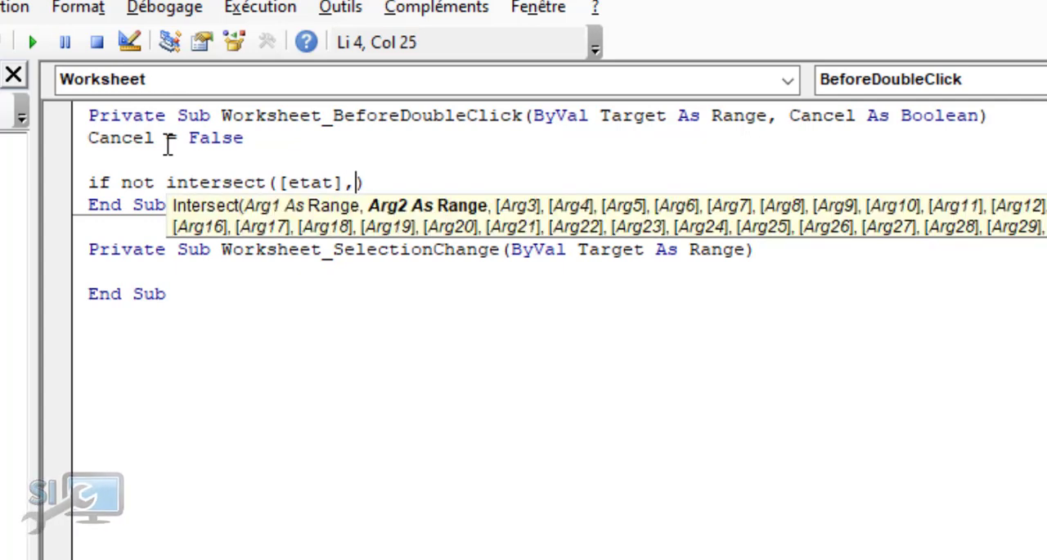
type(" Tac")
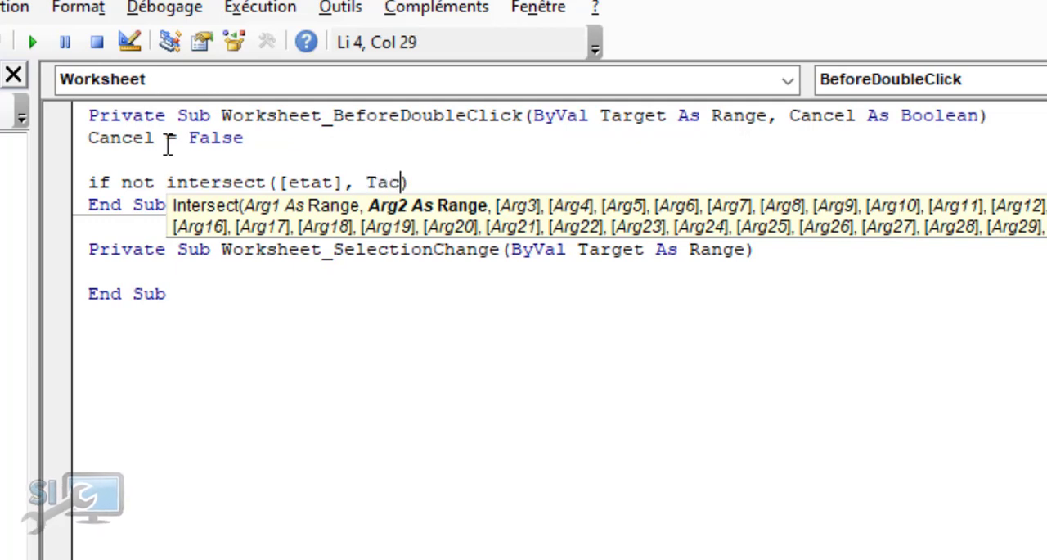
type("gert")
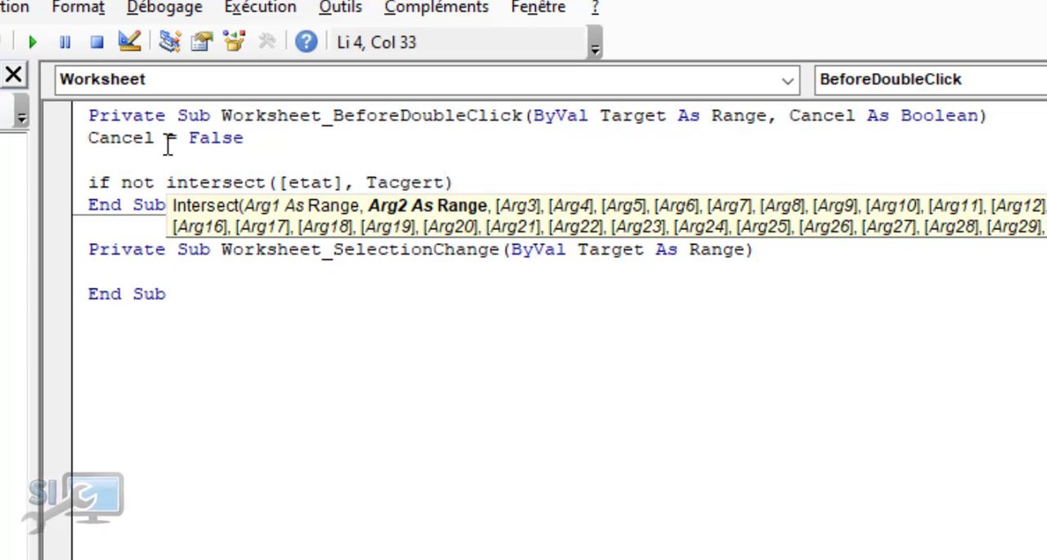
Enter Target as the second argument of the Intersect call
key("BackSpace")
key("BackSpace")
key("BackSpace")
key("BackSpace")
key("BackSpace")
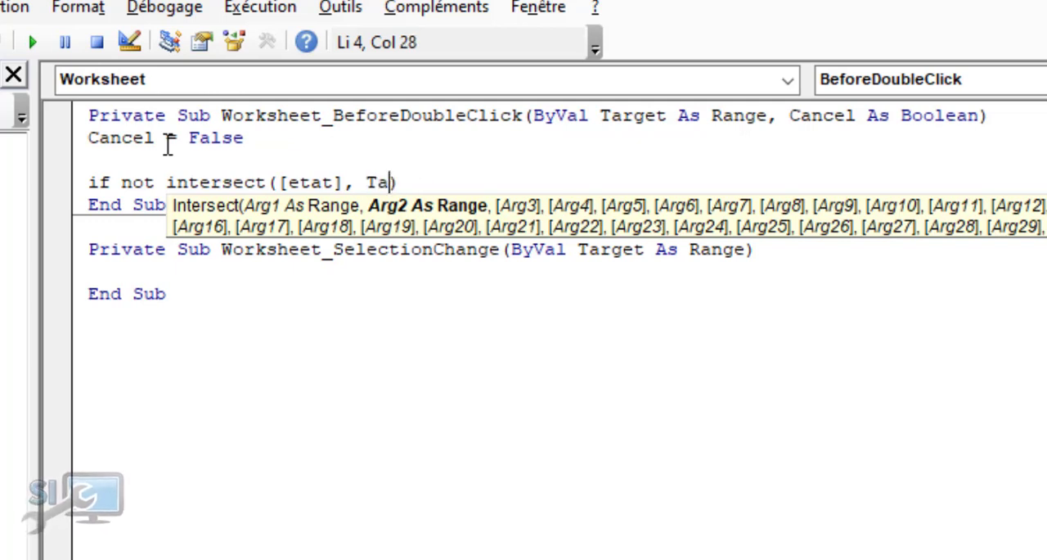
type("rget")
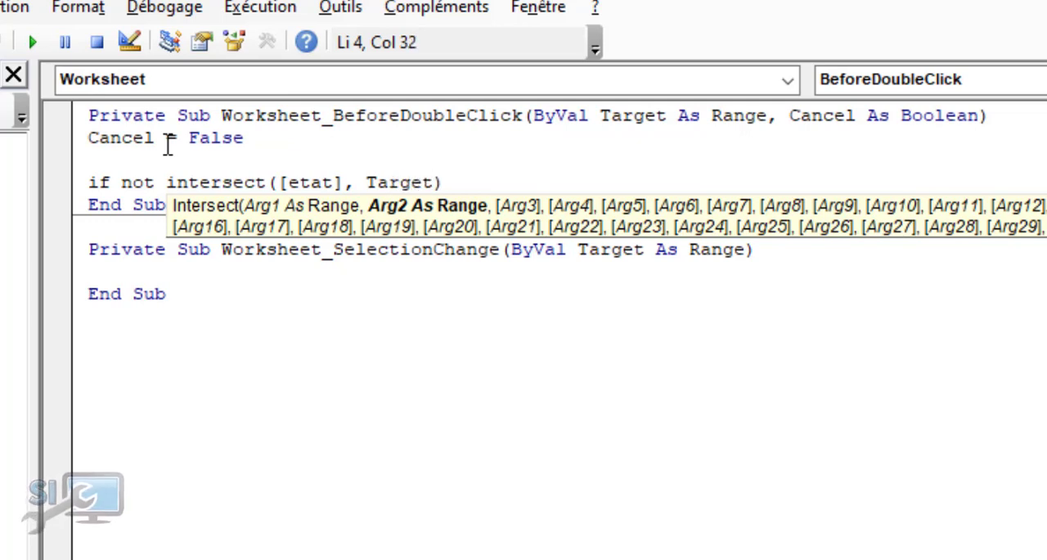
key("Return")
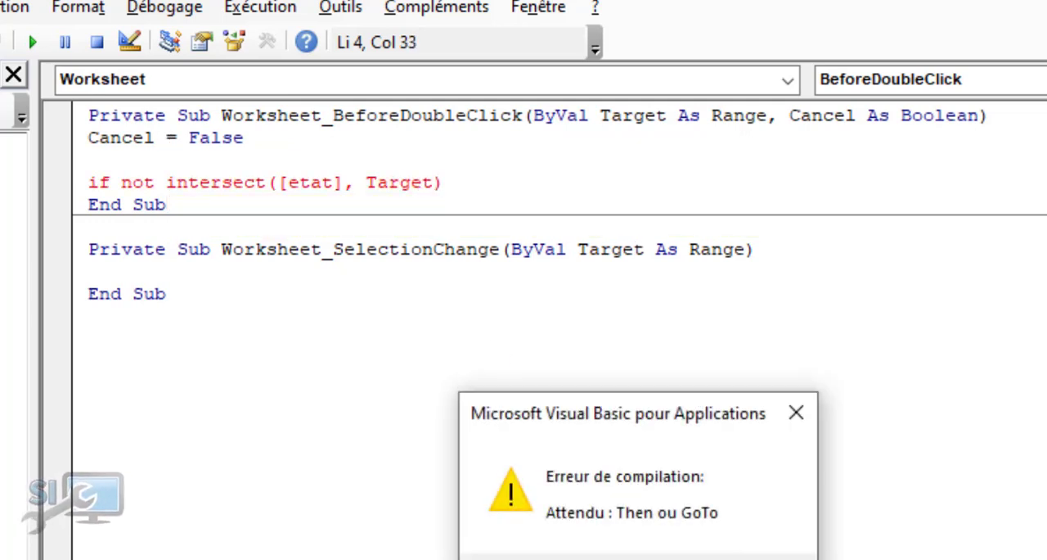
left_click(589, 558)
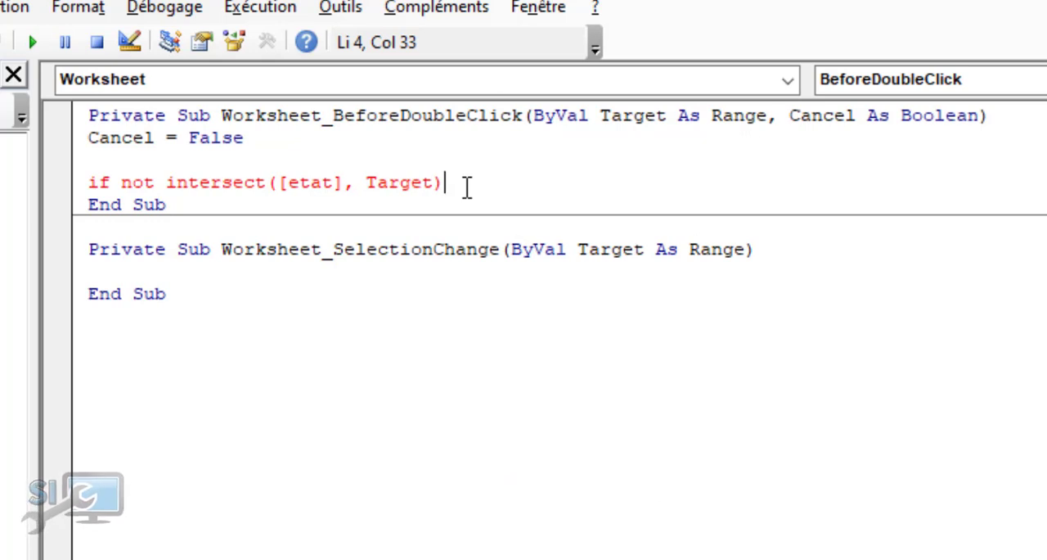
Complete the Intersect condition with Is Nothing Then and start a new line below it
type("is nothing")
key("Return")
left_click(796, 412)
type("then")
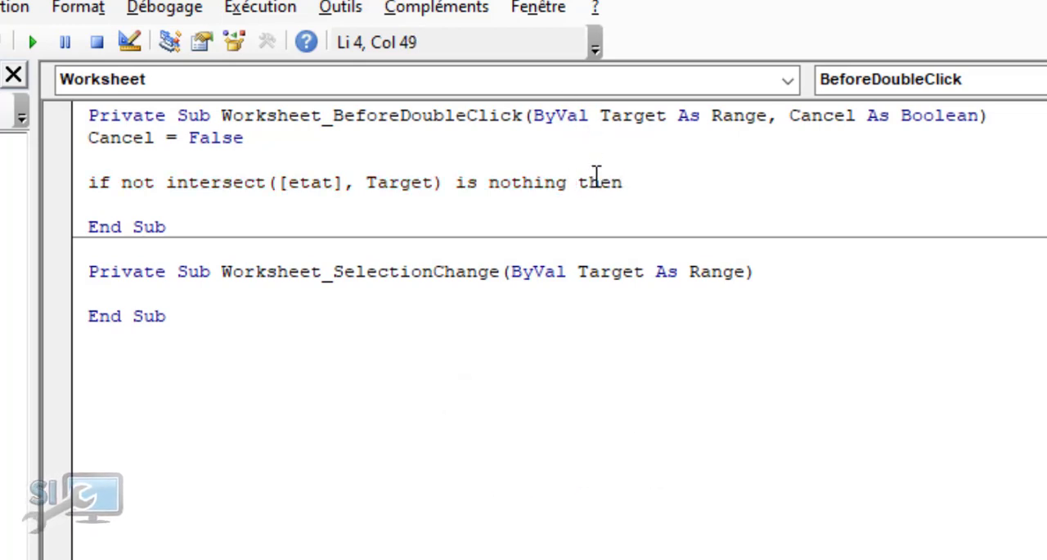
key("Return")
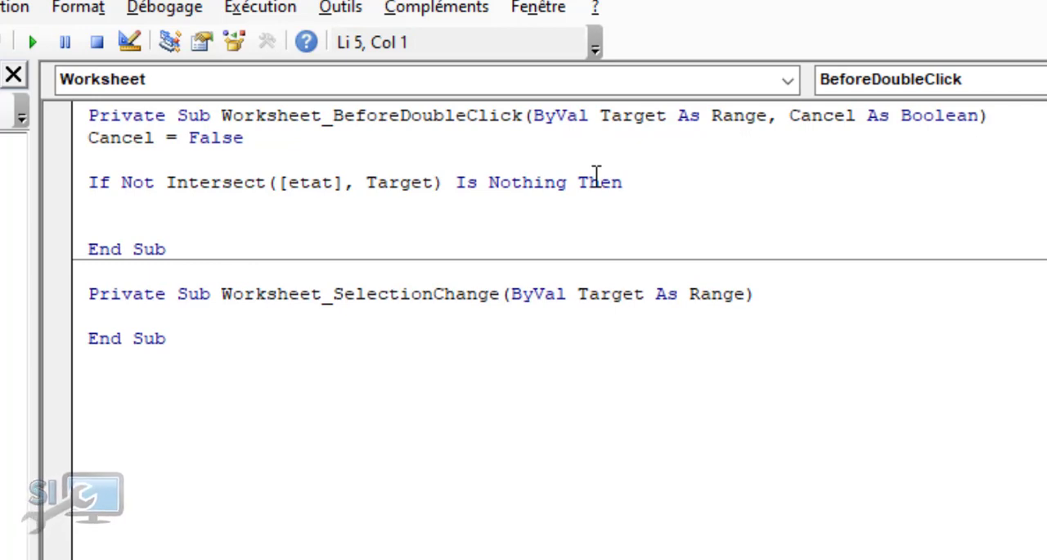
Add a MsgBox Target.Address line inside the If block of the double-click procedure
type("msgb")
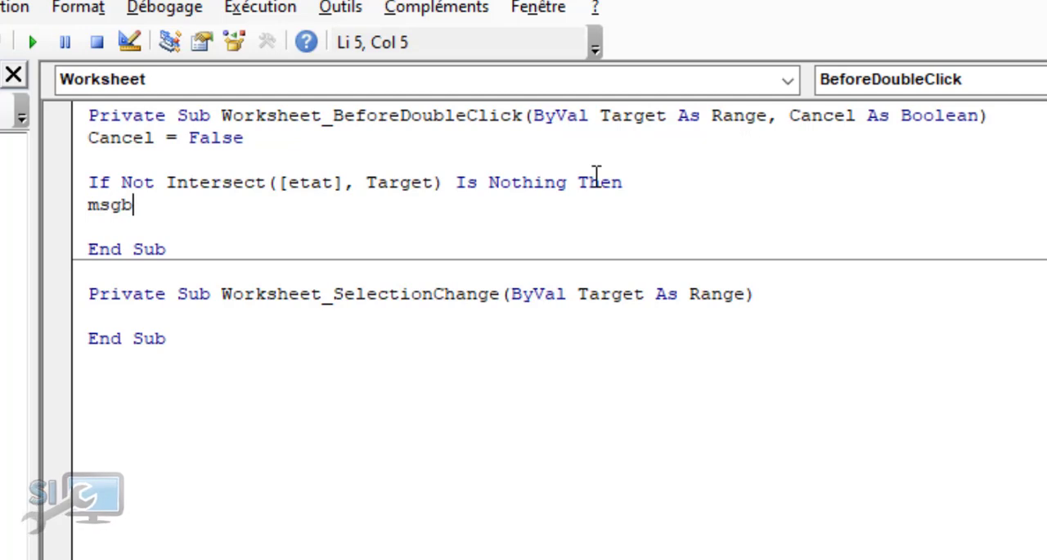
type("ox ta")
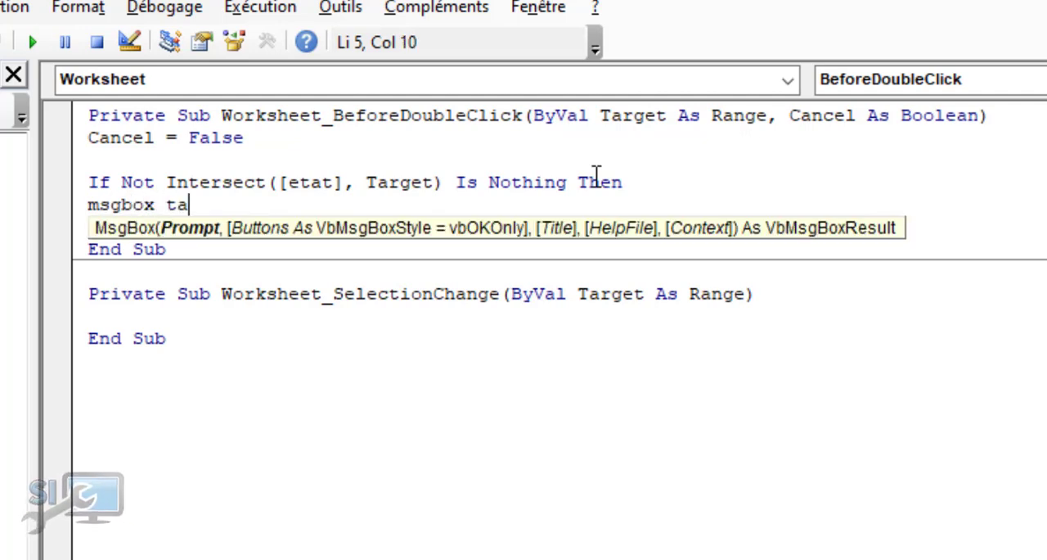
type("rget?")
key("BackSpace")
type(".")
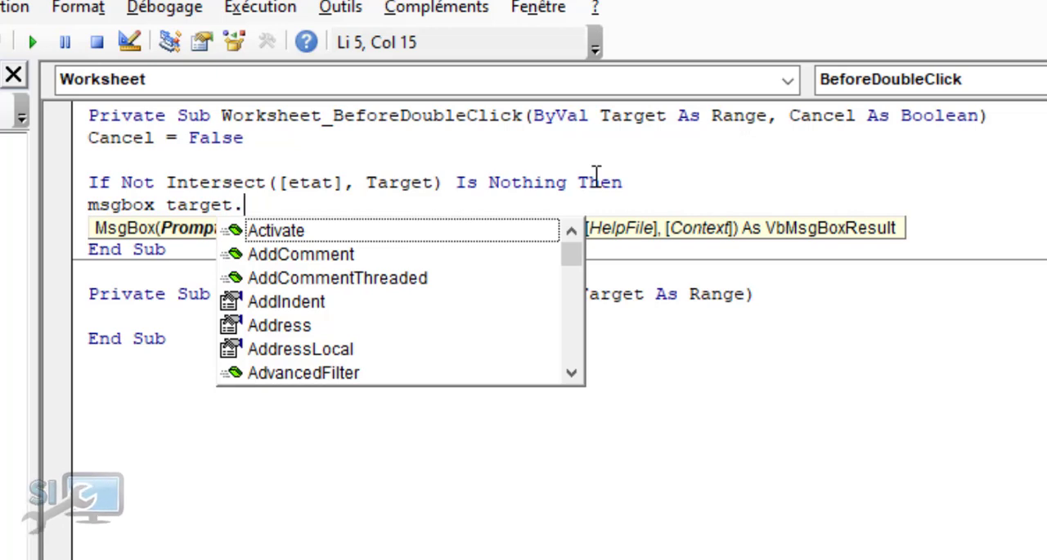
type("adr")
key("BackSpace")
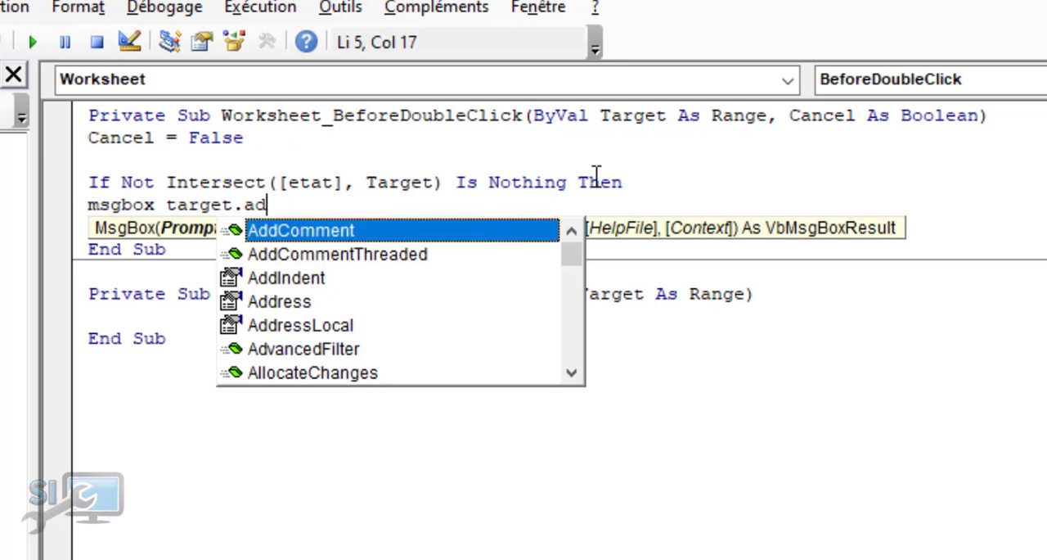
type("dr")
key("Tab")
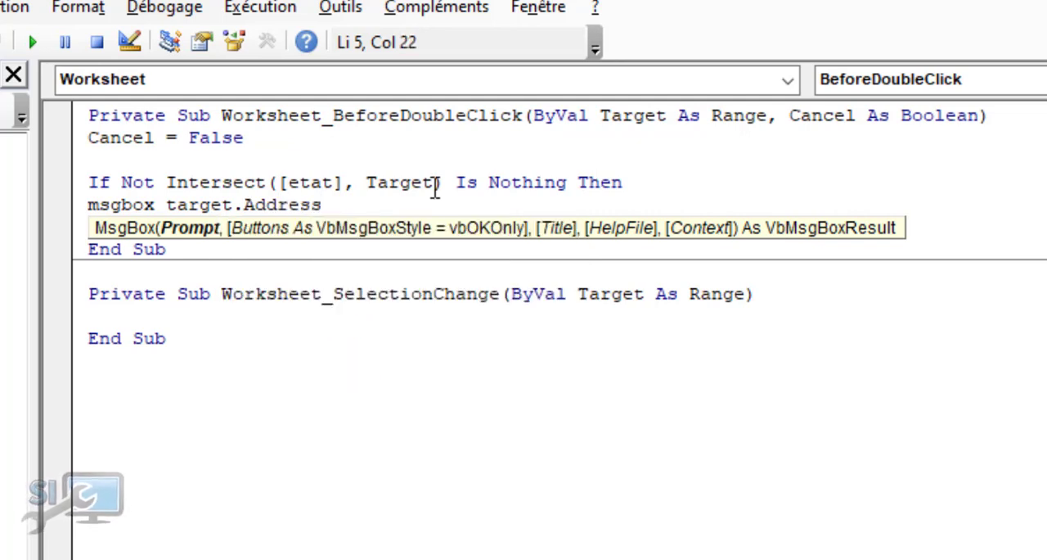
Close the Intersect condition with End If below the MsgBox line
key("Return")
type("en d")
key("BackSpace")
key("BackSpace")
type("d if")
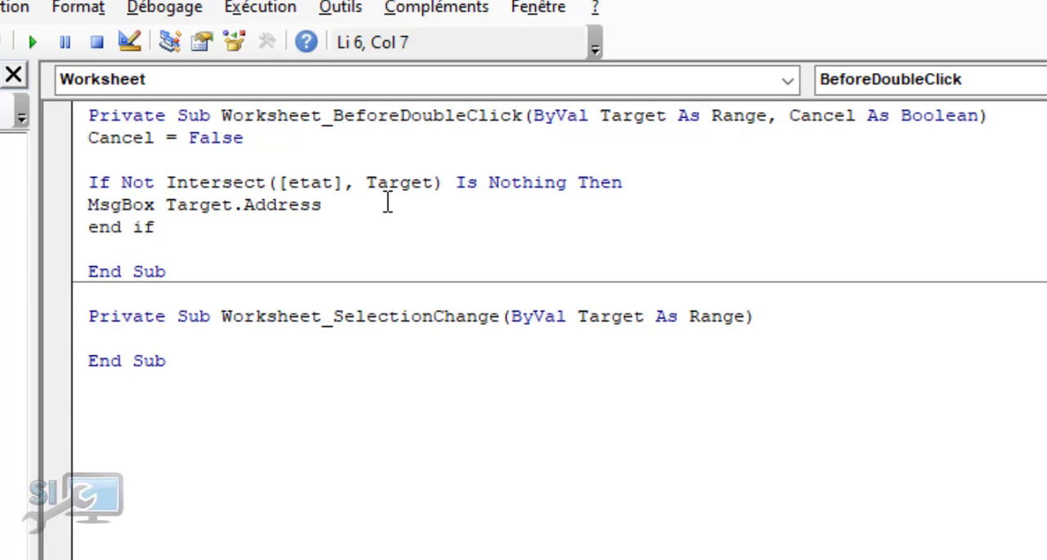
left_click(180, 245)
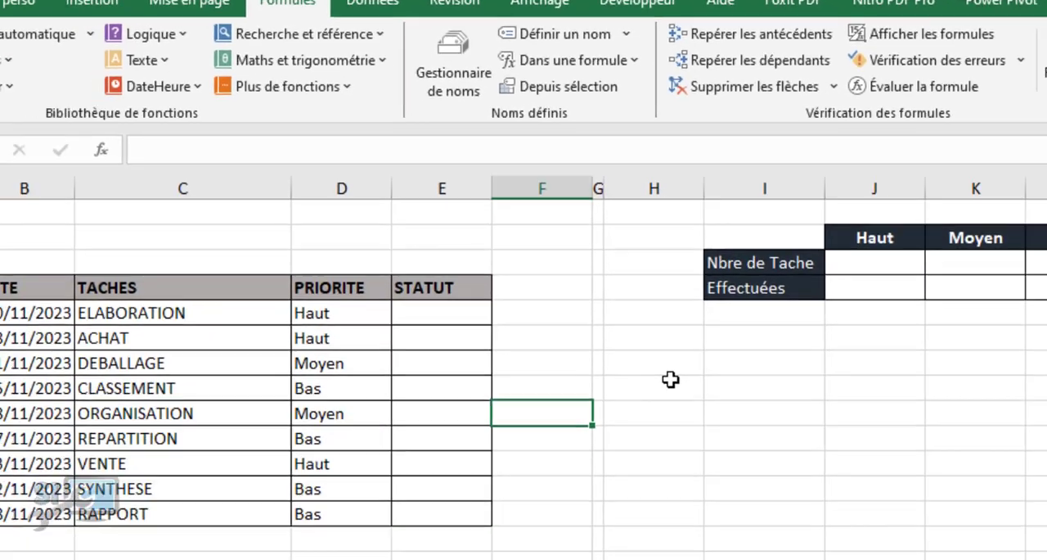
Switch to the Excel worksheet and test the double-click event on cells H8 and I8, outside the etat range
left_click(657, 296)
double_click(657, 297)
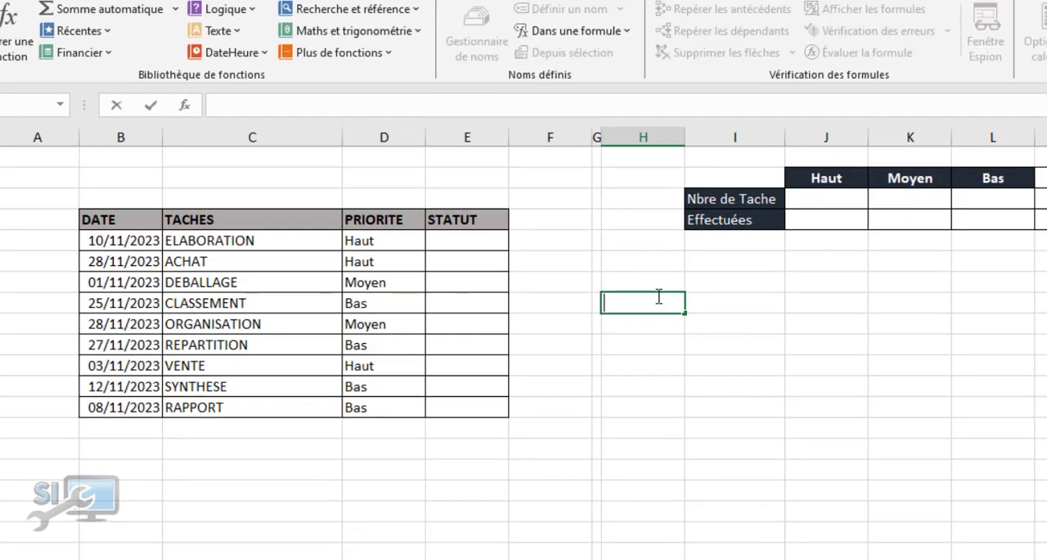
double_click(737, 302)
left_click(262, 477)
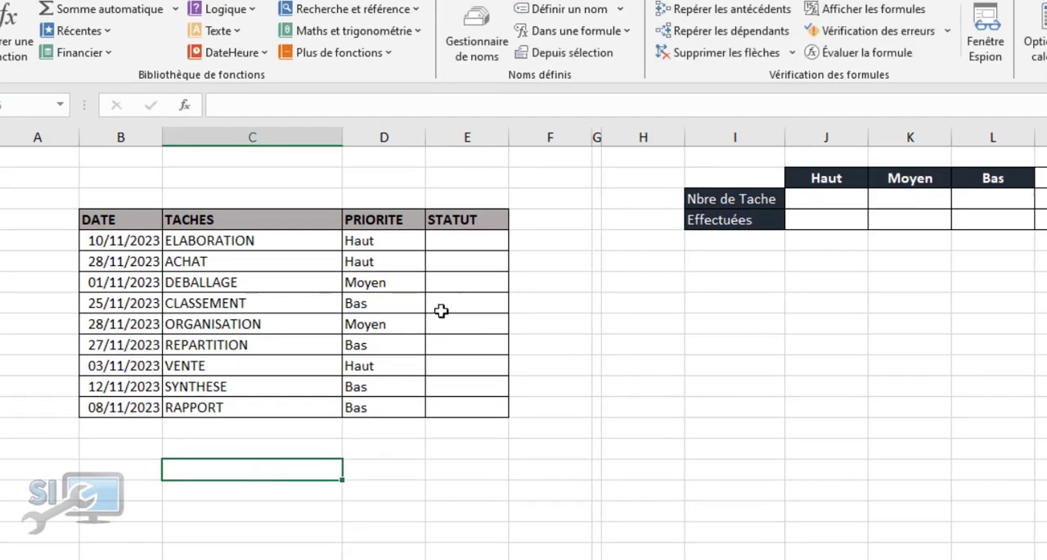
Test the double-click event on the STATUT cells of DEBALLAGE and SYNTHESE, dismissing each message box
left_click(462, 280)
double_click(462, 280)
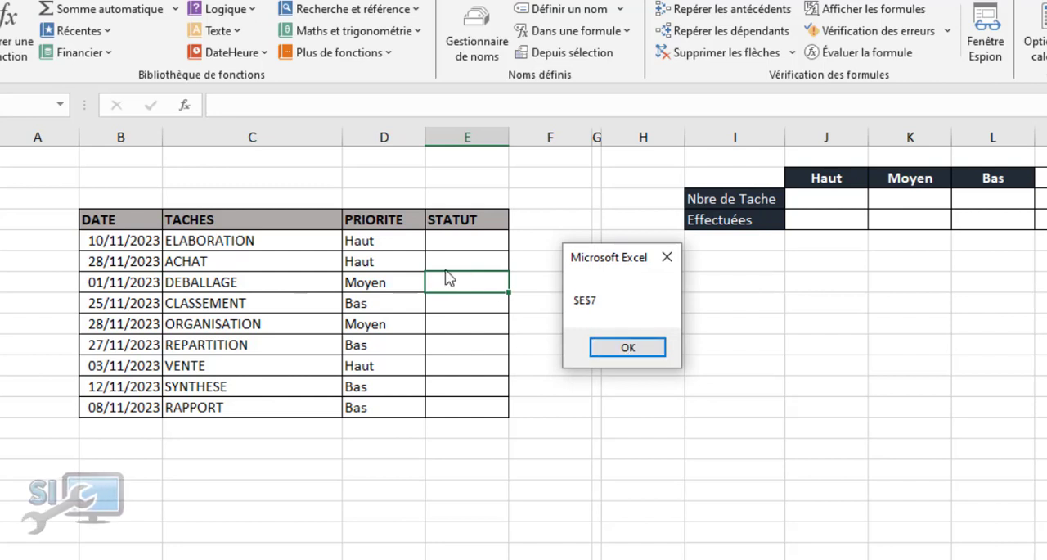
left_click(616, 352)
double_click(466, 384)
left_click(612, 353)
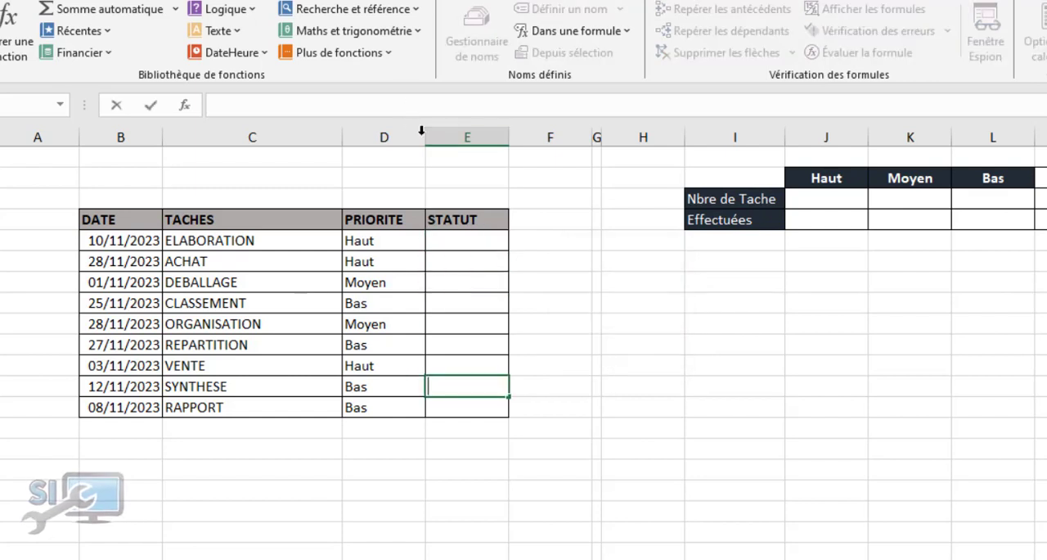
Test the double-click event just above the STATUT header and on the ELABORATION status cell, then leave cell editing
left_click(461, 190)
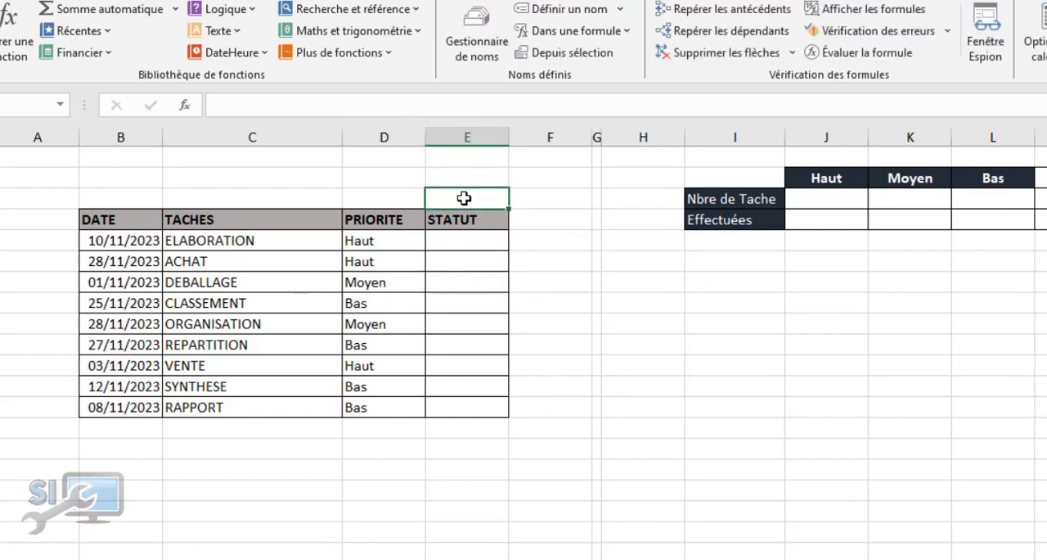
double_click(463, 196)
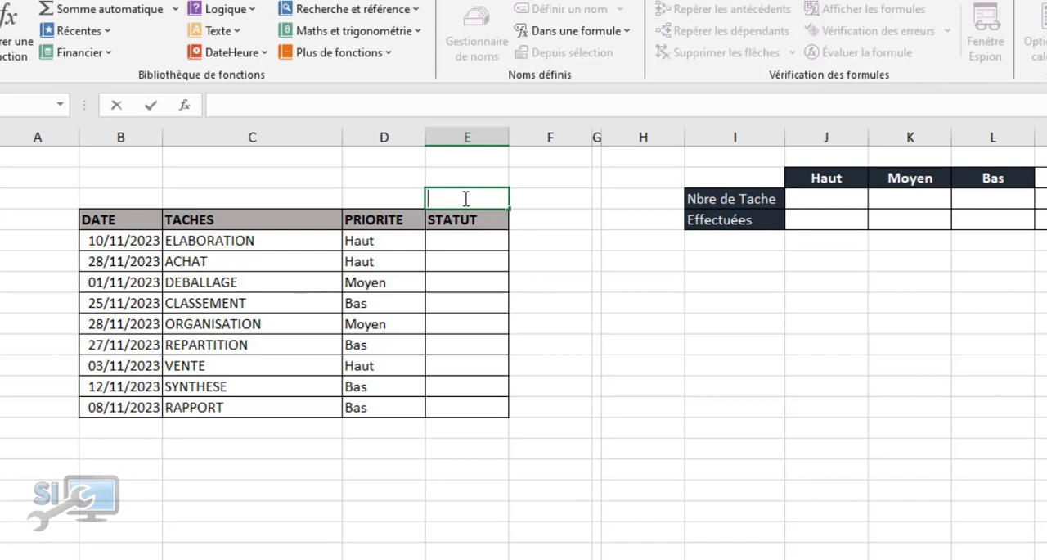
double_click(480, 246)
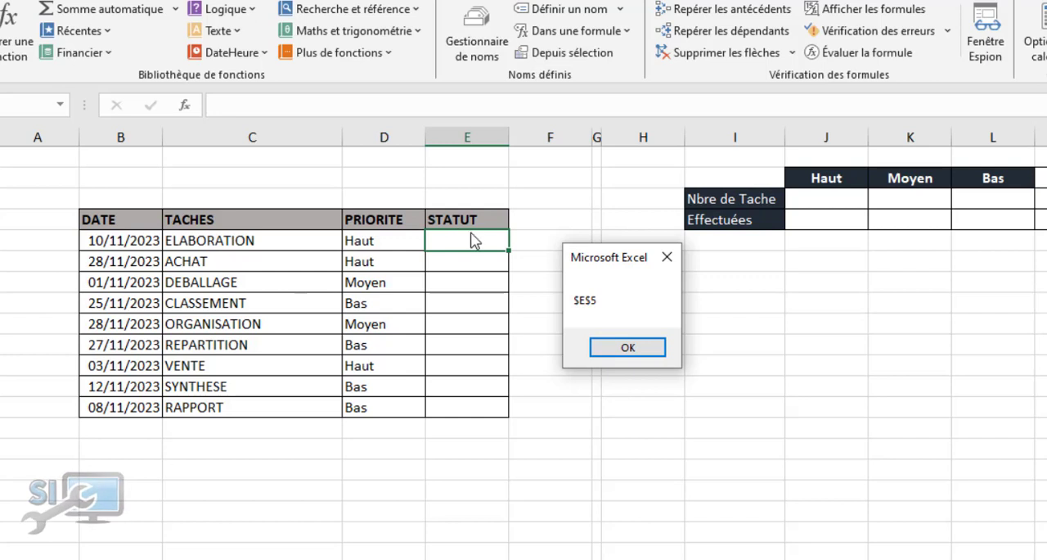
left_click(622, 349)
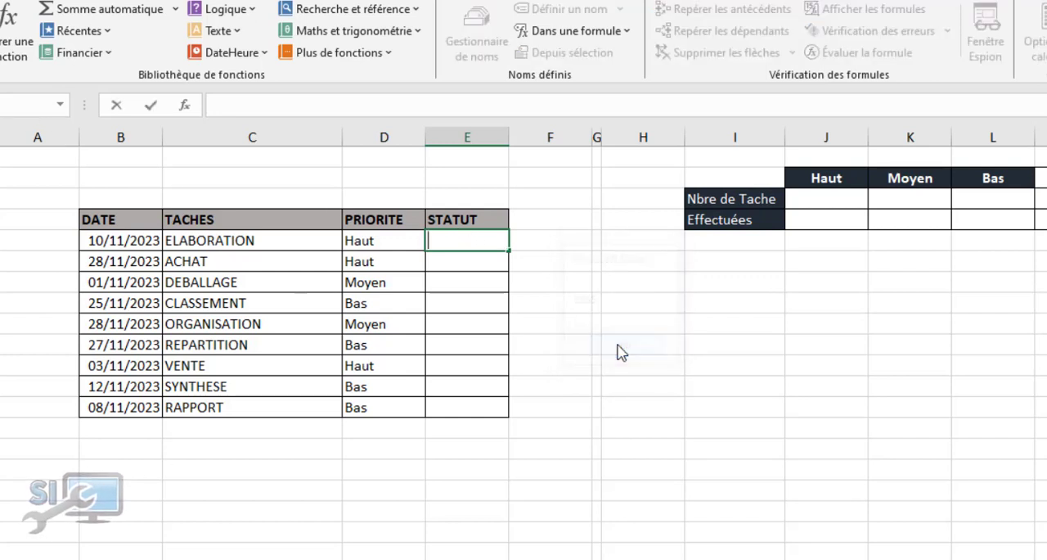
left_click(483, 528)
Return to the VBA editor and replace the MsgBox line inside the If block with Cancel = True
key("alt+F11")
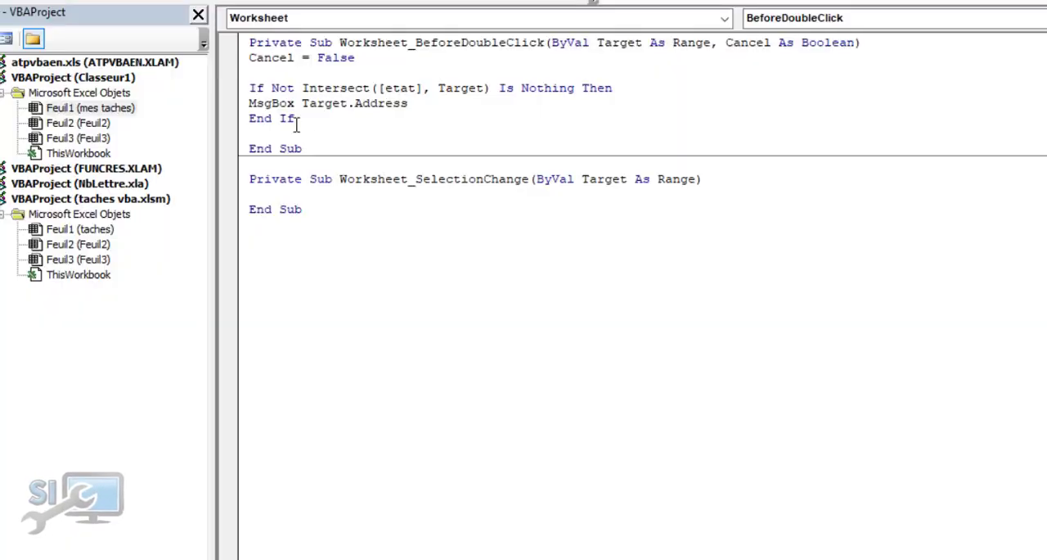
left_click_drag(416, 103, 251, 104)
key("Delete")
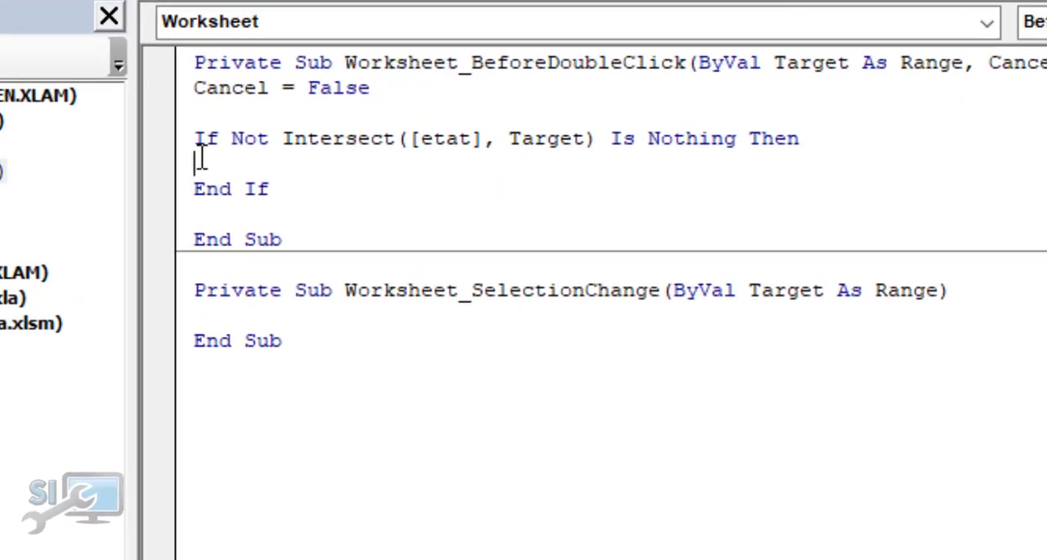
type("cancel ")
type(")")
key("BackSpace")
key("BackSpace")
type("=")
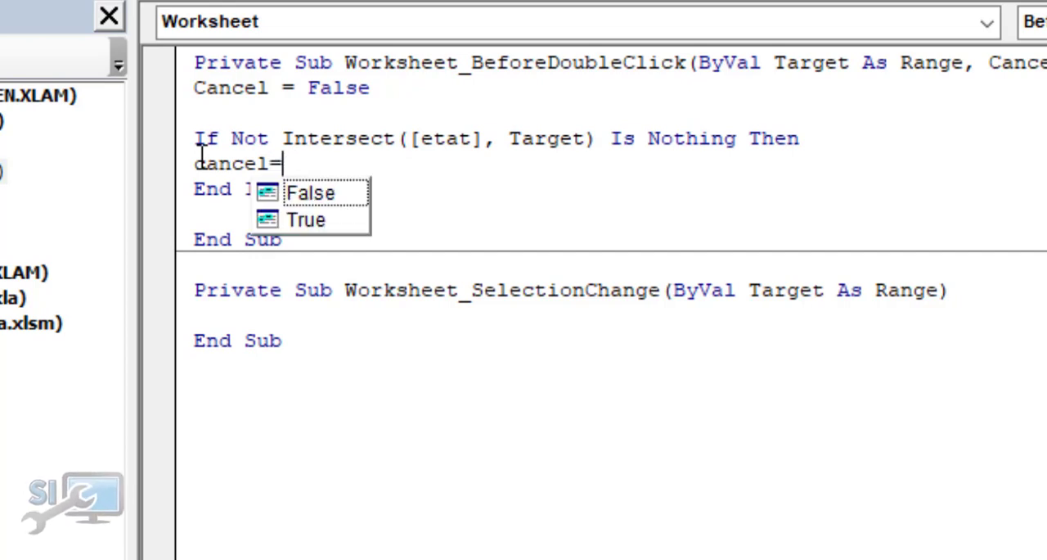
type("true")
key("Tab")
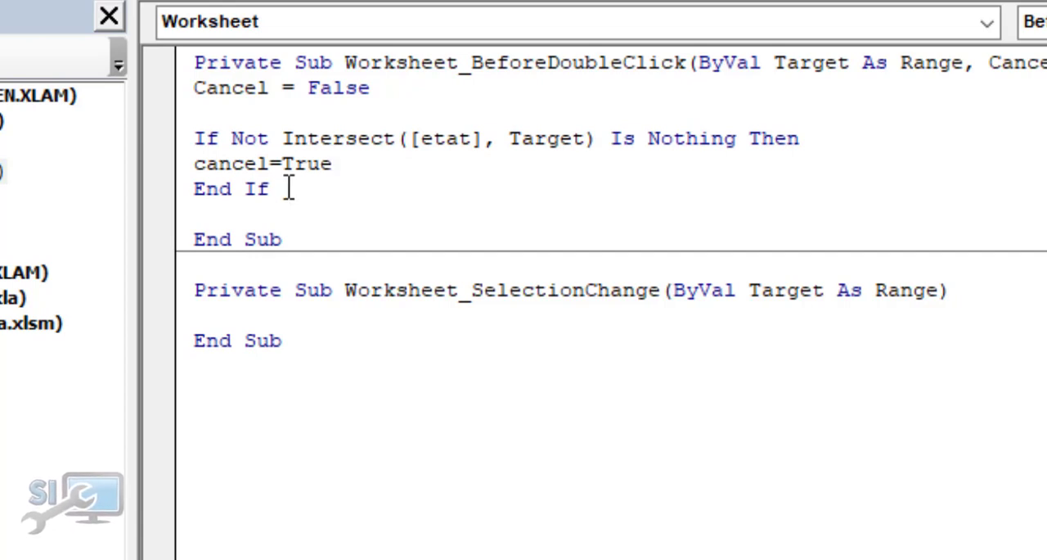
Remove the Cancel = True line from the If block and restore it in the same place
left_click_drag(341, 163, 189, 157)
key("ctrl+c")
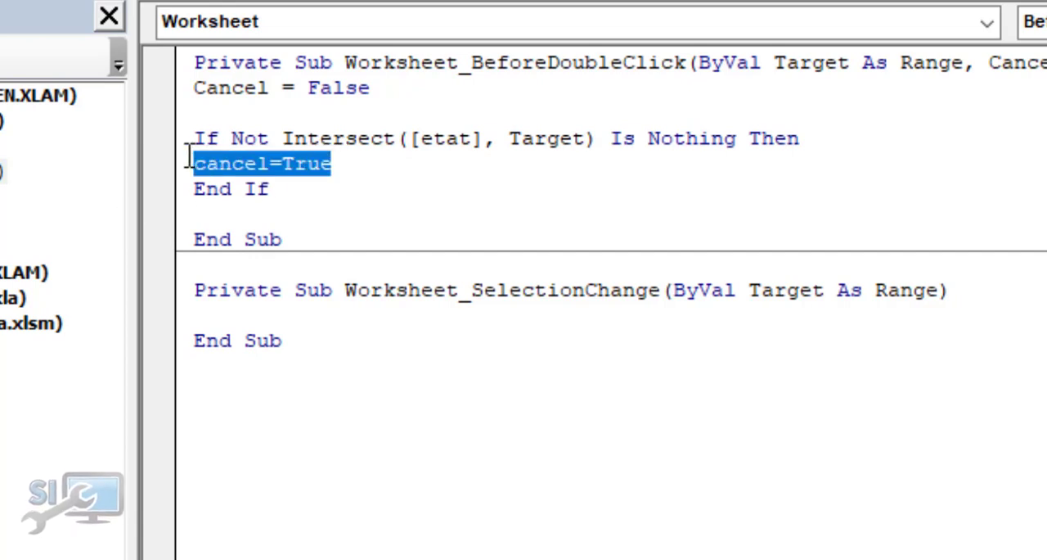
key("Delete")
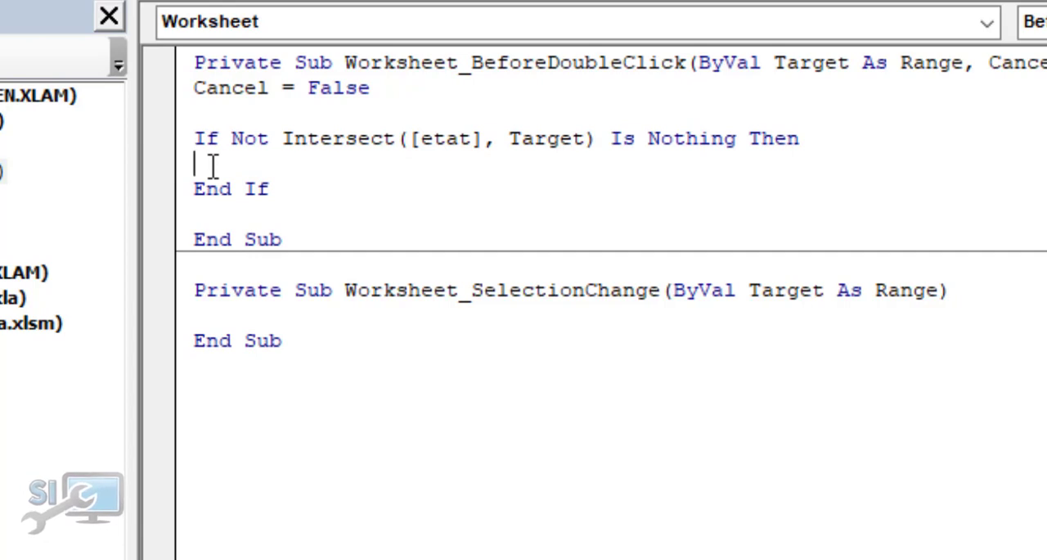
key("ctrl+v")
Start an indented nested condition If Target.Value <> on a new line below Cancel = True
key("Return")
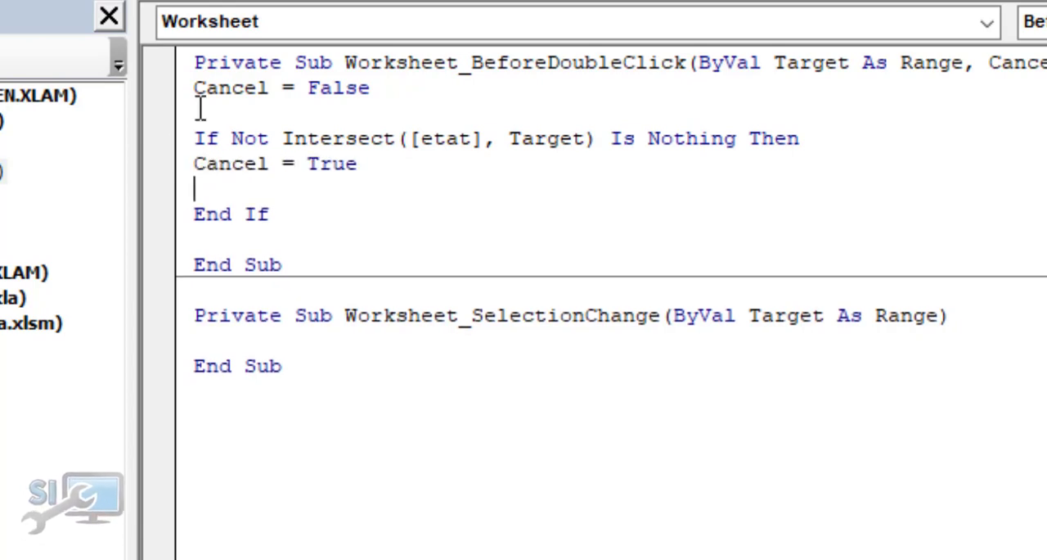
key("Tab")
type("if target?")
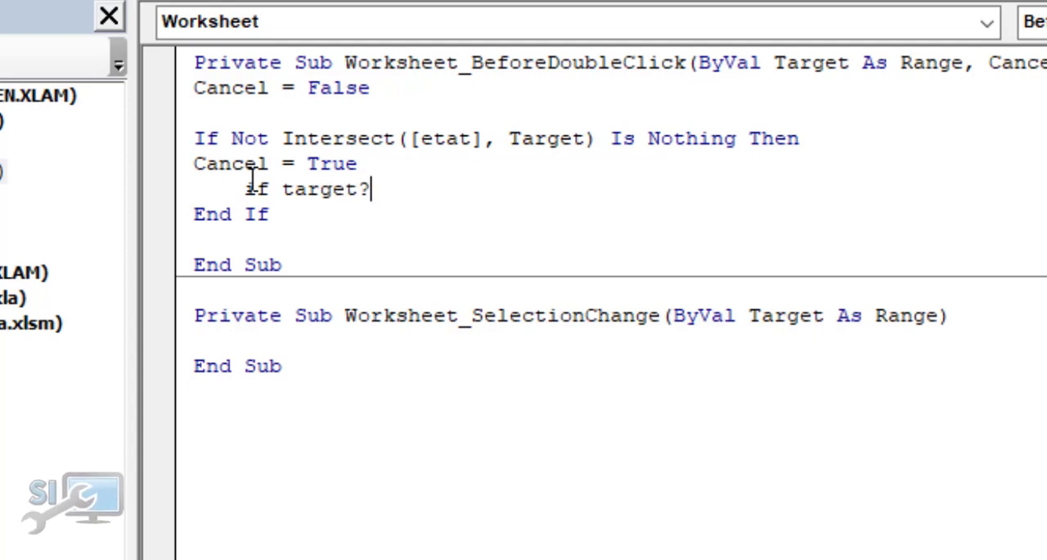
key("BackSpace")
type(".value")
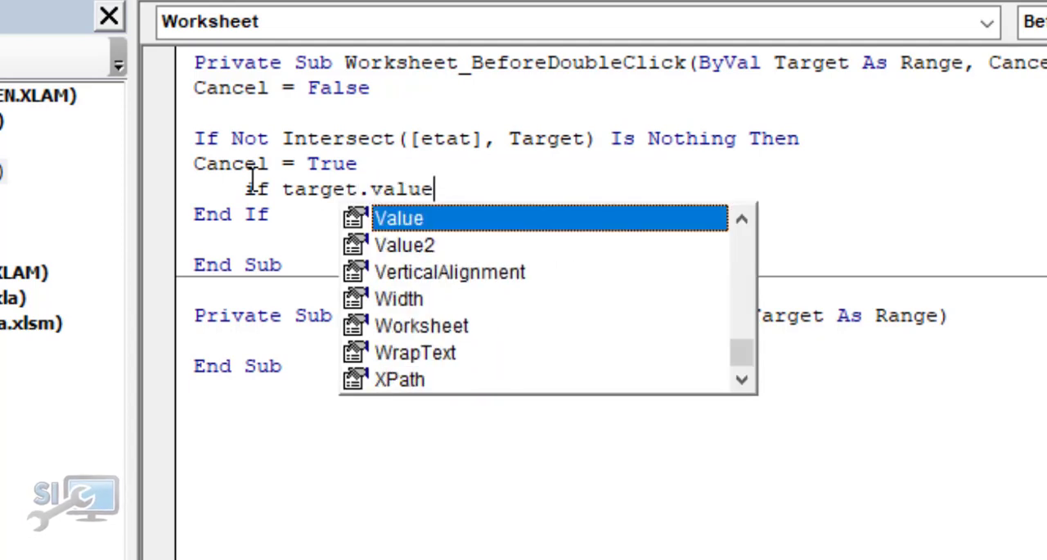
key("Tab")
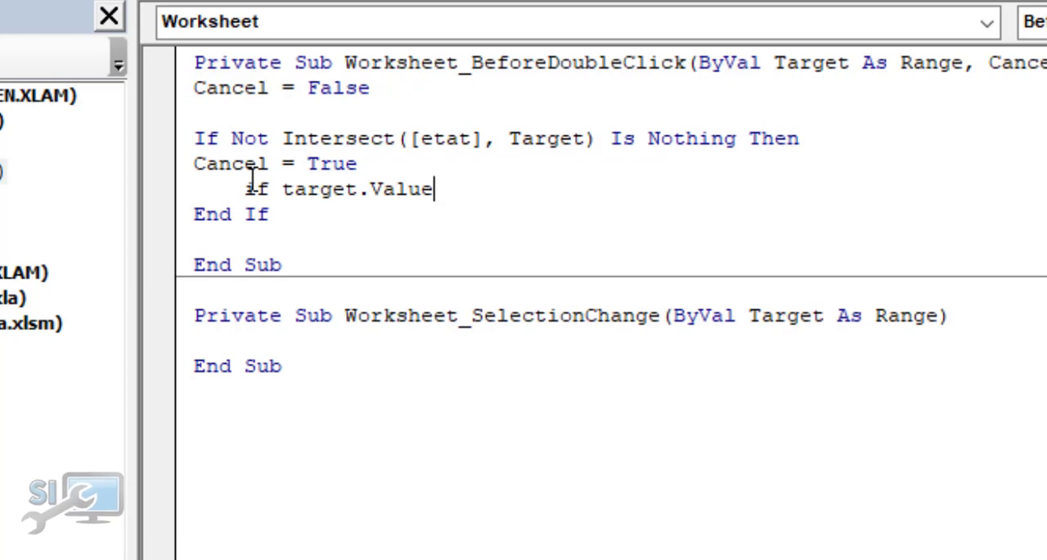
type("<>")
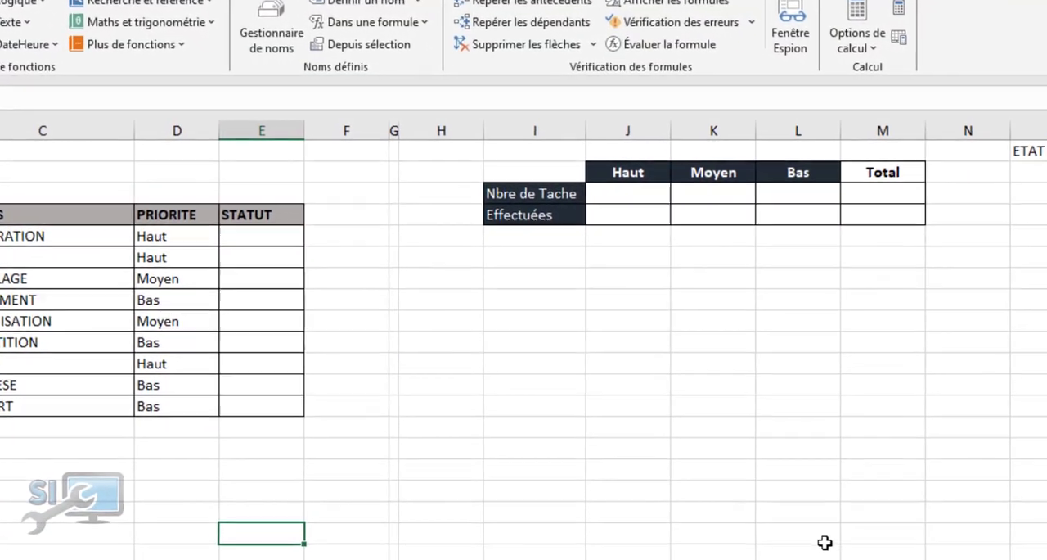
Locate the worksheet cell containing Effectuée and complete the nested condition with [P1].Value Then
scroll(515, 339, "right", 2)
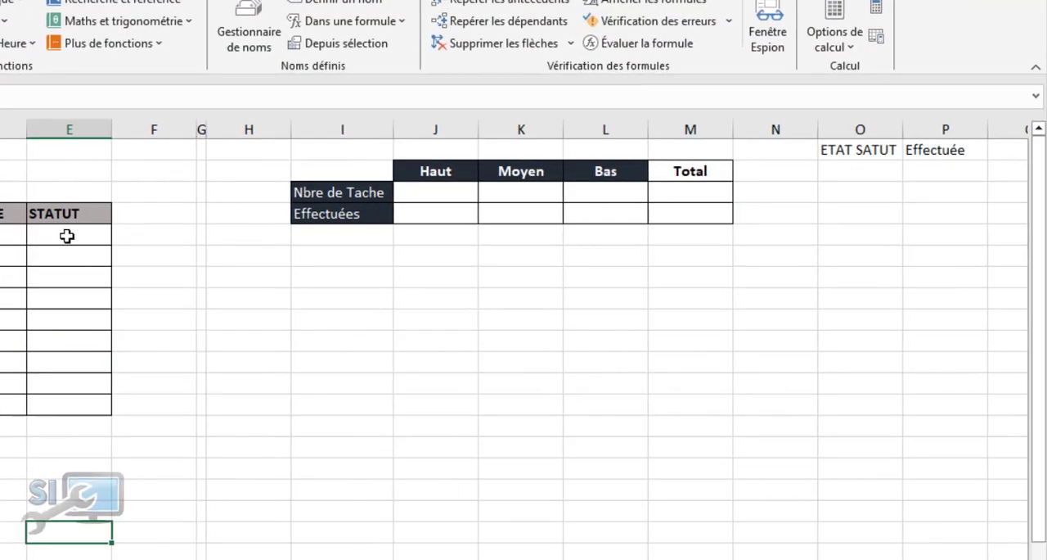
left_click(947, 150)
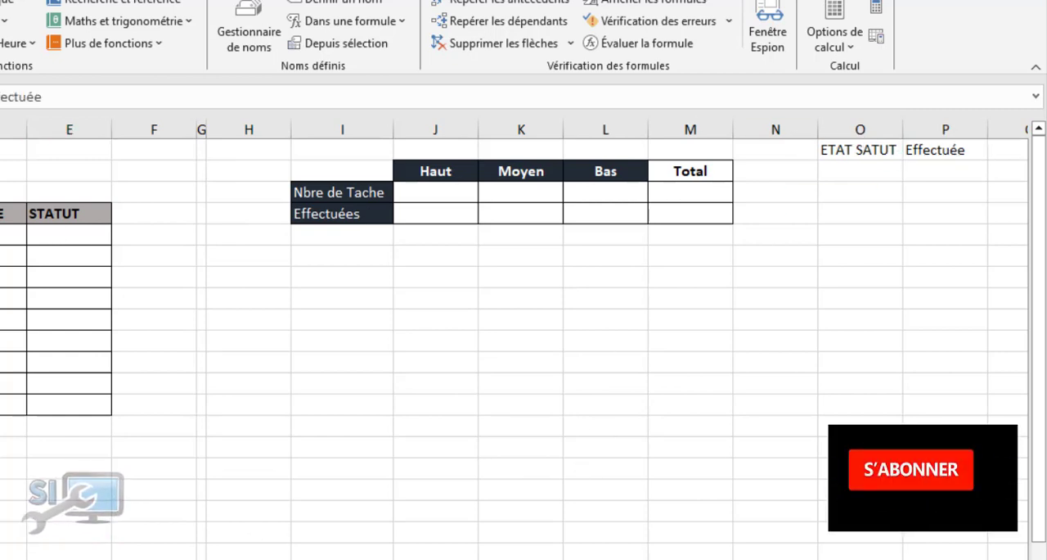
left_click(378, 553)
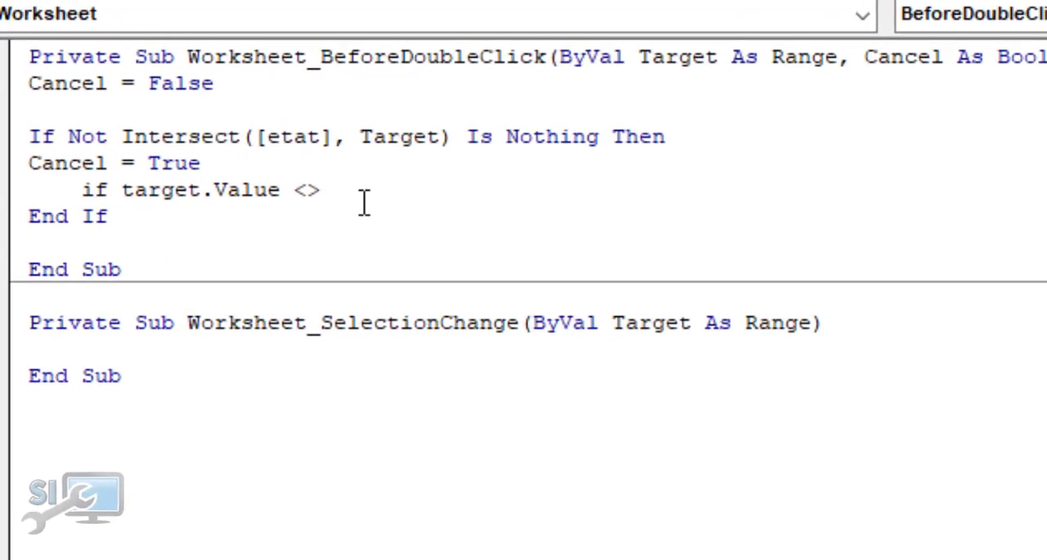
type("[Pl")
type("]")
type(".")
type("value ")
type("then")
key("Return")
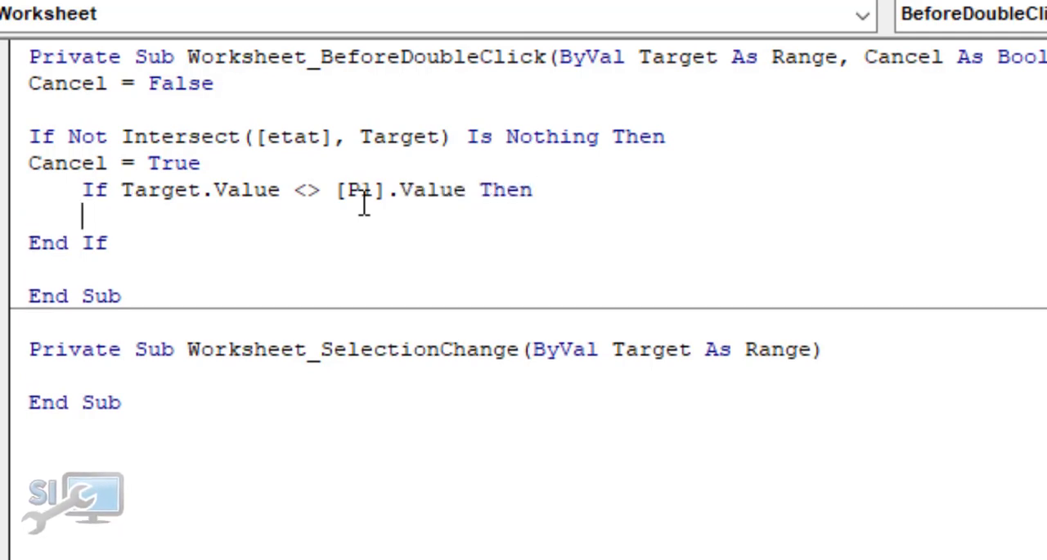
Write Target.Value = [P1].Value inside the nested If and add an Else line below it
type("Target")
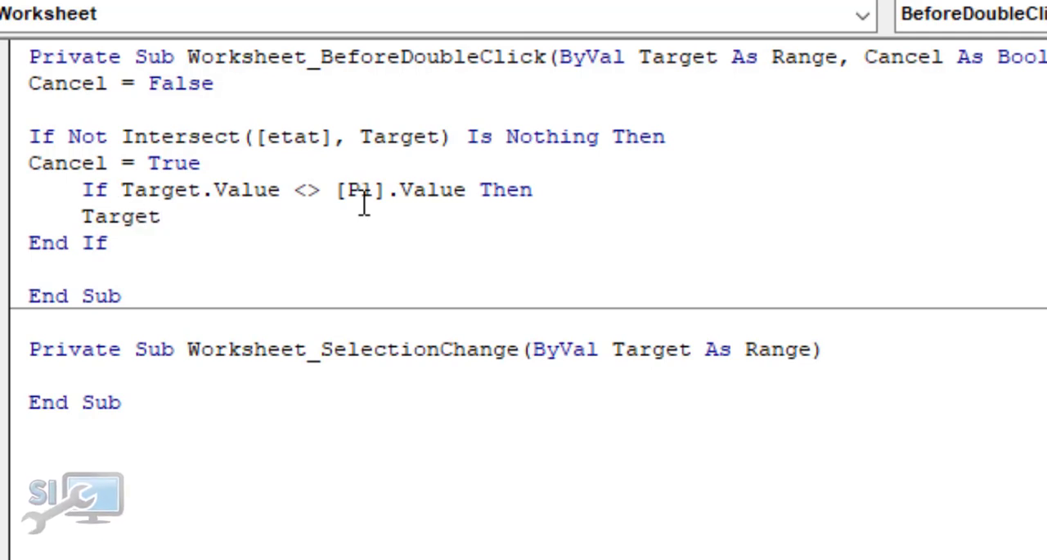
type(".")
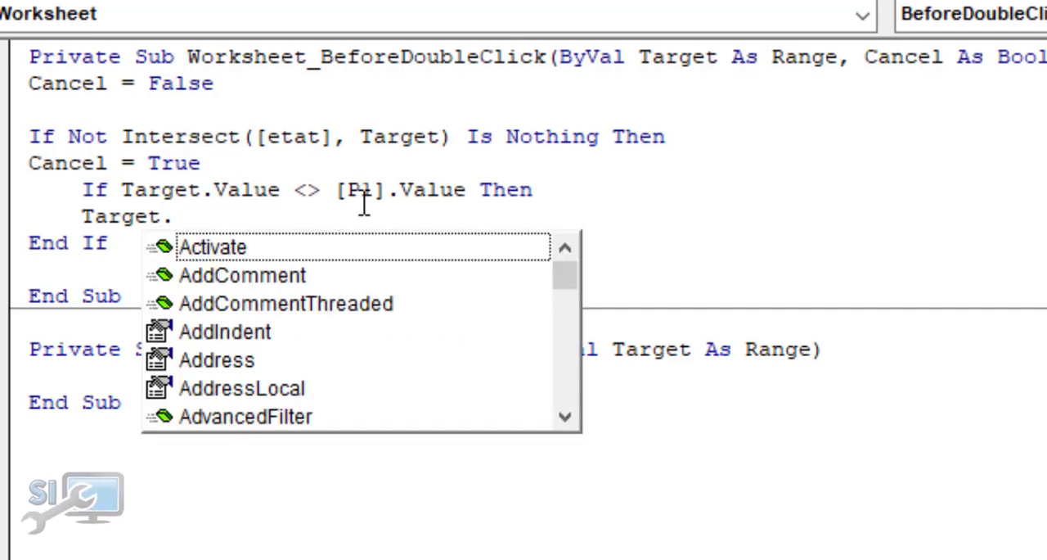
type("valu")
key("Tab")
type("= ")
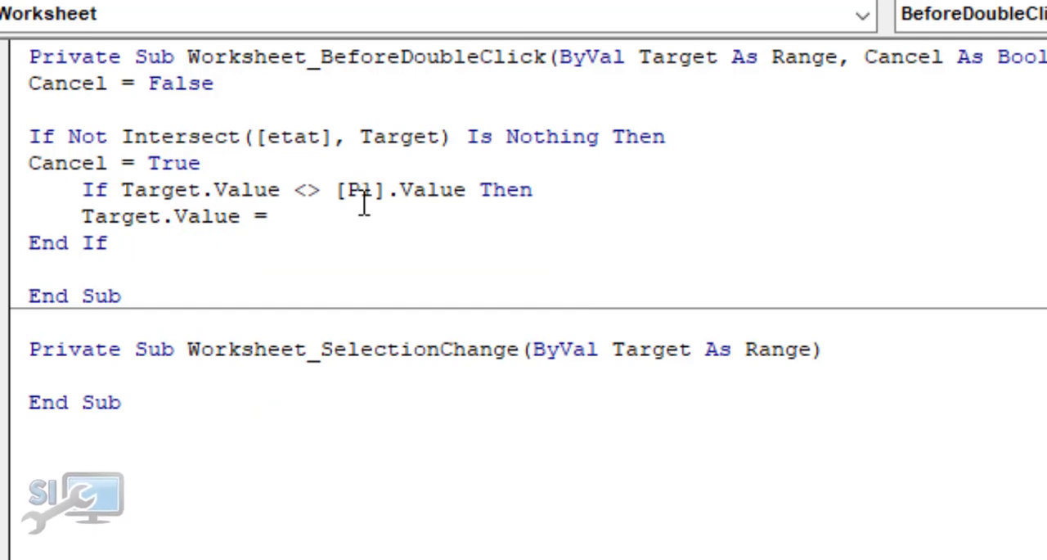
type("[P1].value")
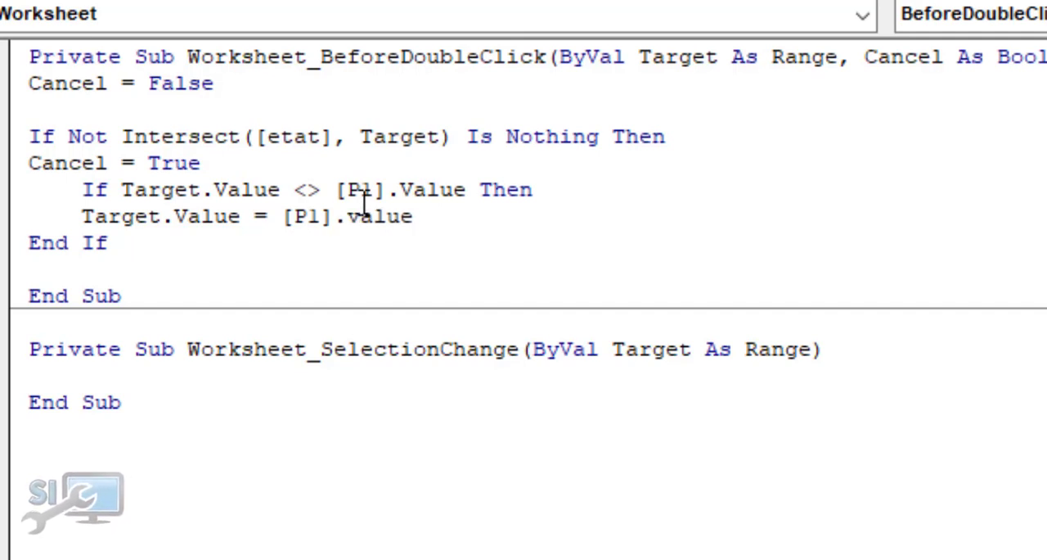
key("Return")
type("else")
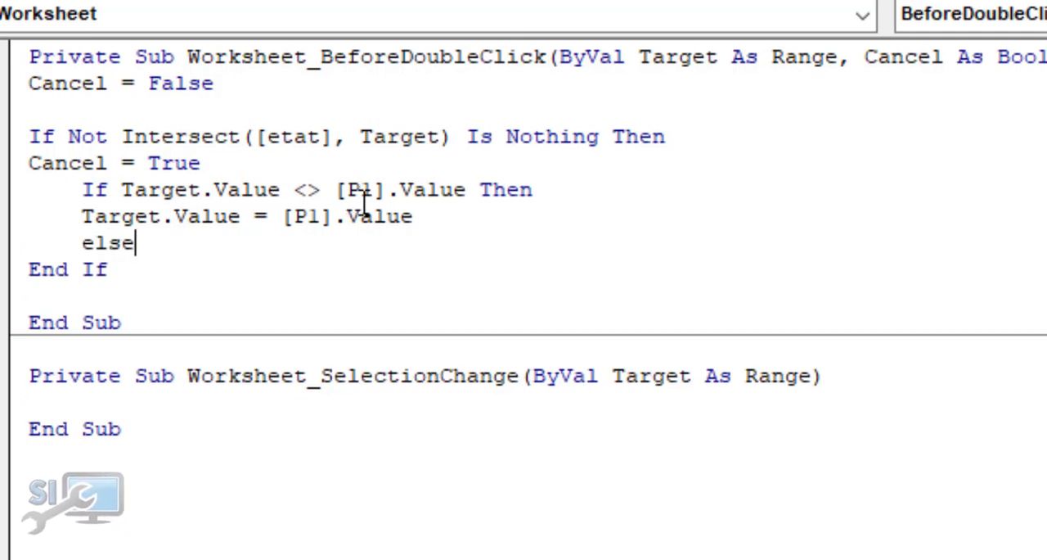
Write Target.Value = "" on a new line below Else in the nested condition
key("Return")
type("Ta")
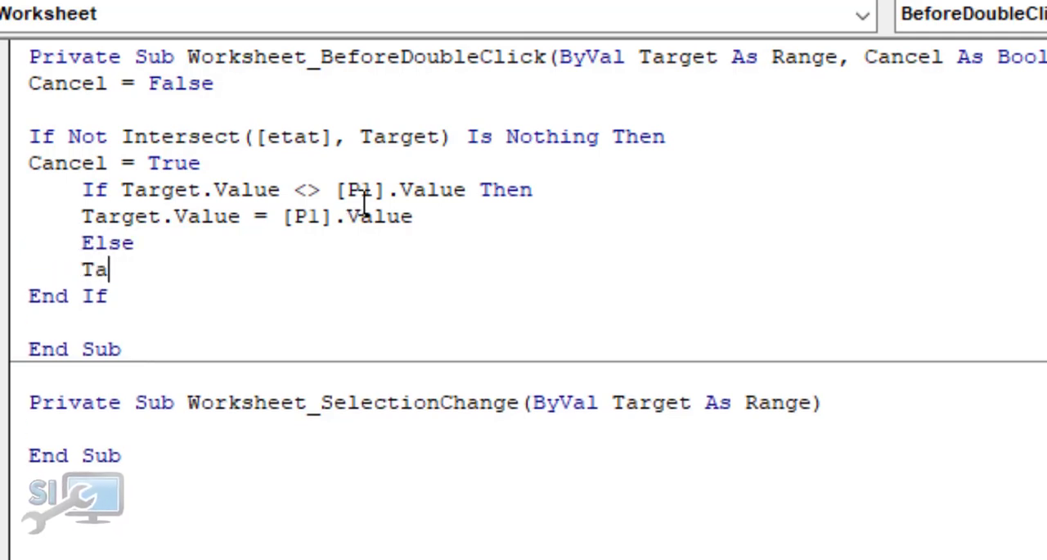
type("rget")
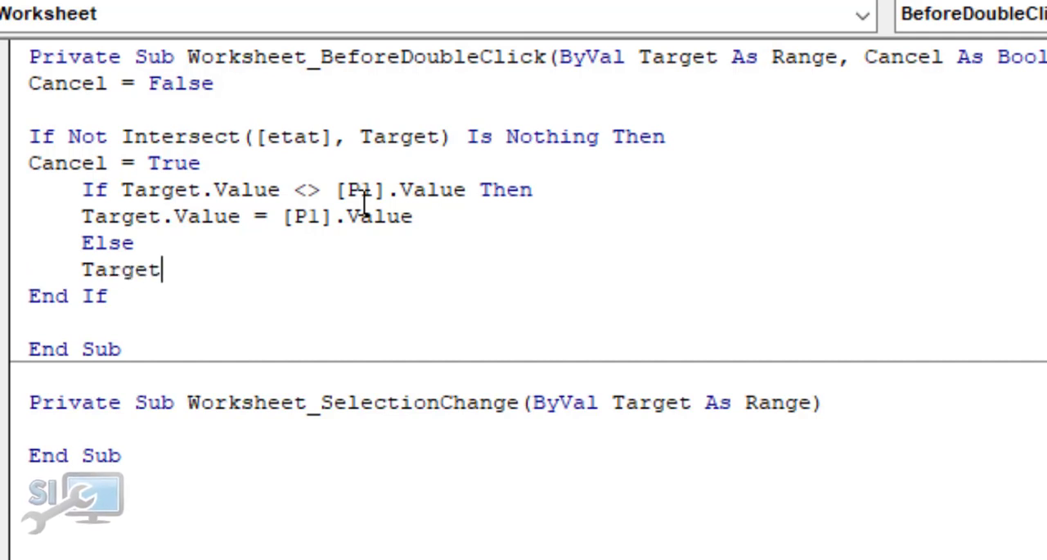
type(".val")
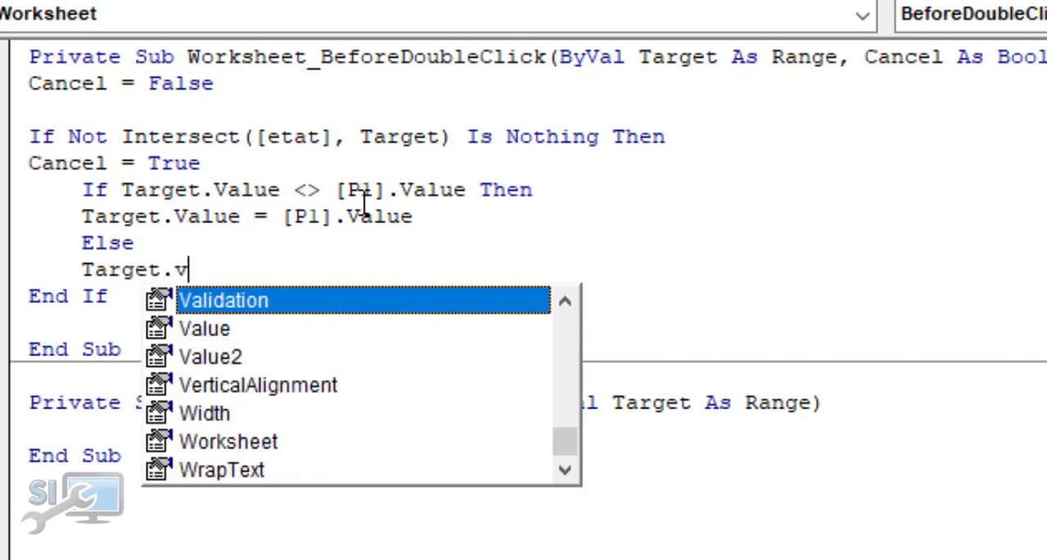
key("Down")
key("Tab")
type("= \"\"")
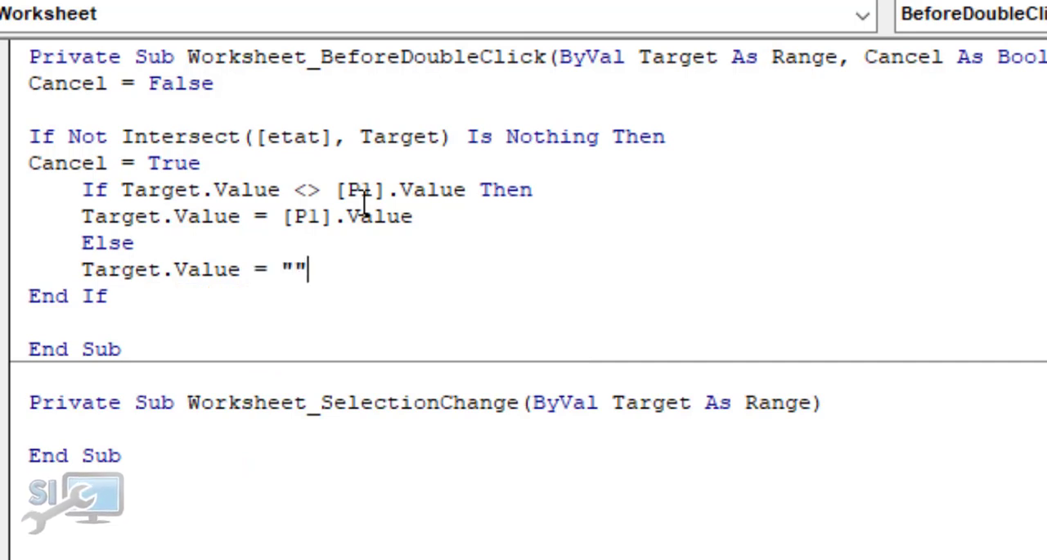
Close the nested condition with an unindented End If line above the existing End If
key("Return")
key("BackSpace")
key("BackSpace")
key("BackSpace")
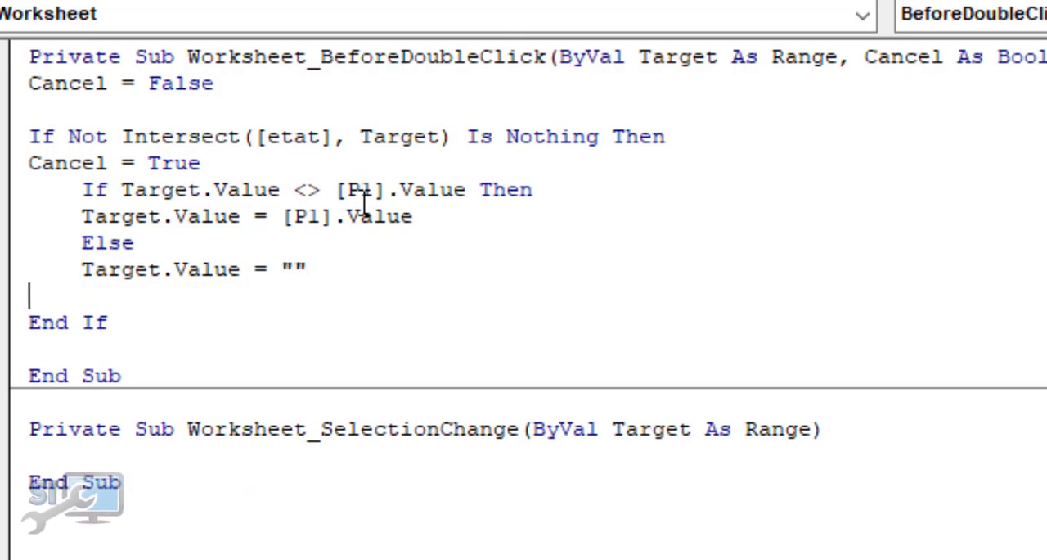
type("end if")
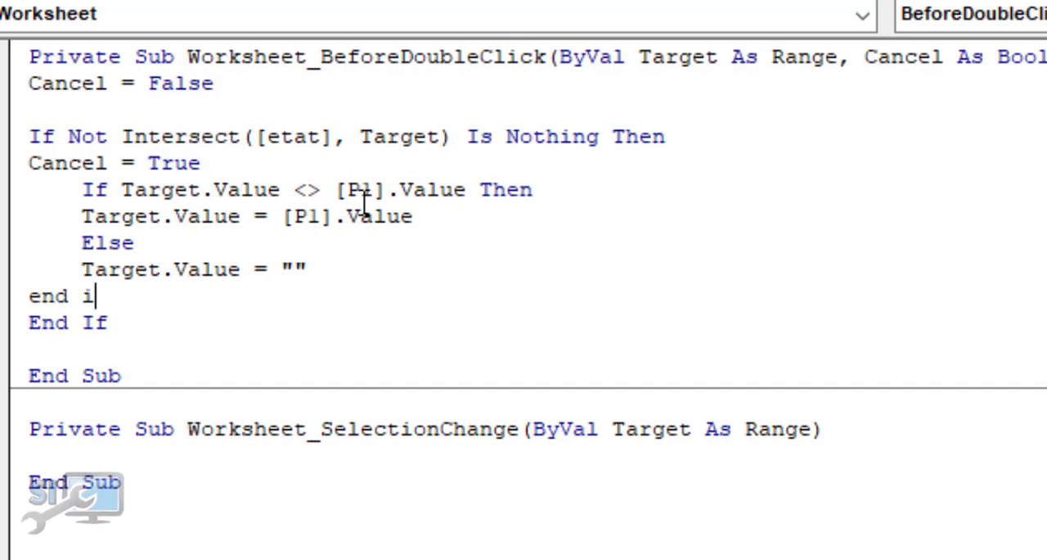
left_click(248, 233)
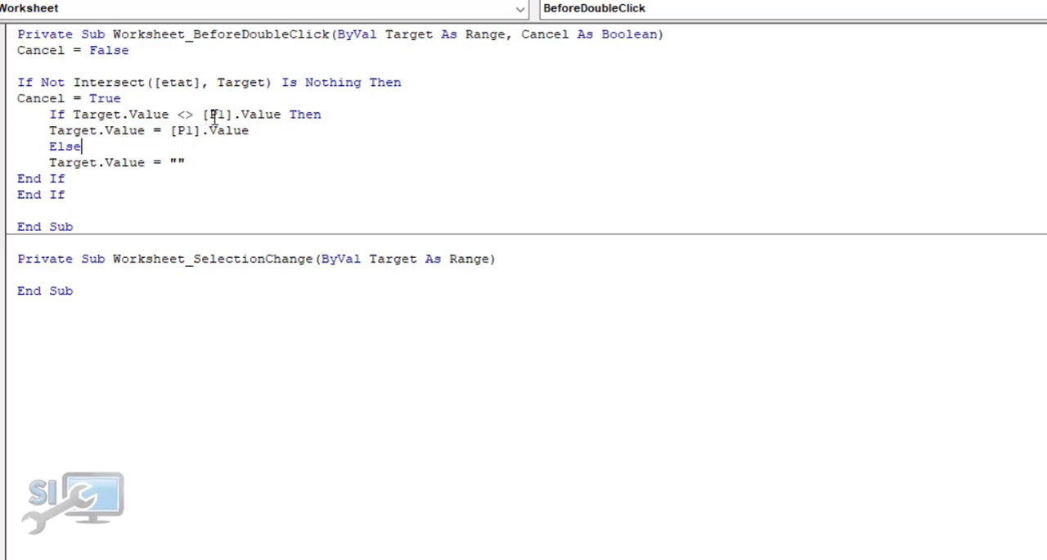
Test the double-click event on worksheet cell E5, toggling its status to Effectuée and back to empty
key("alt+F11")
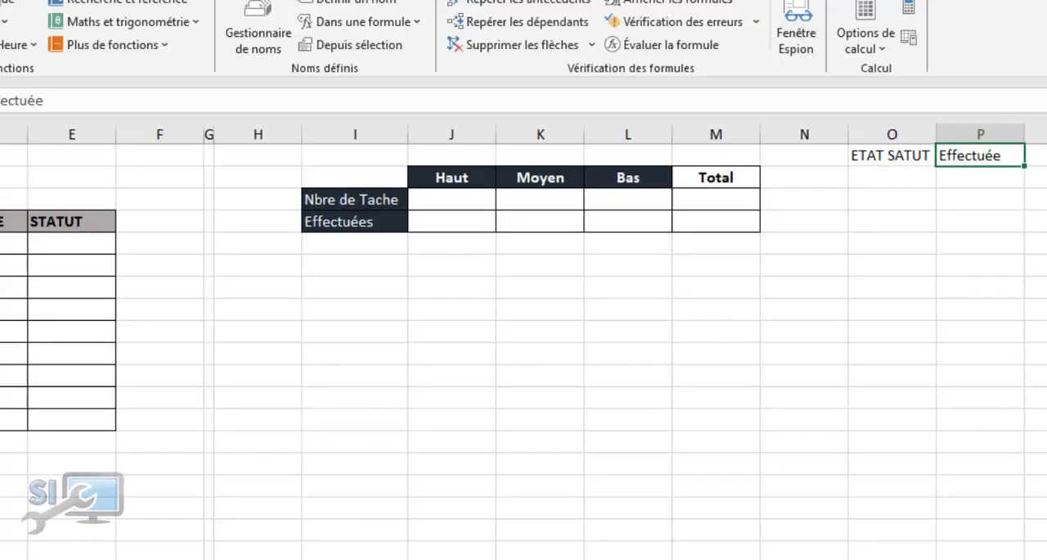
left_click(83, 242)
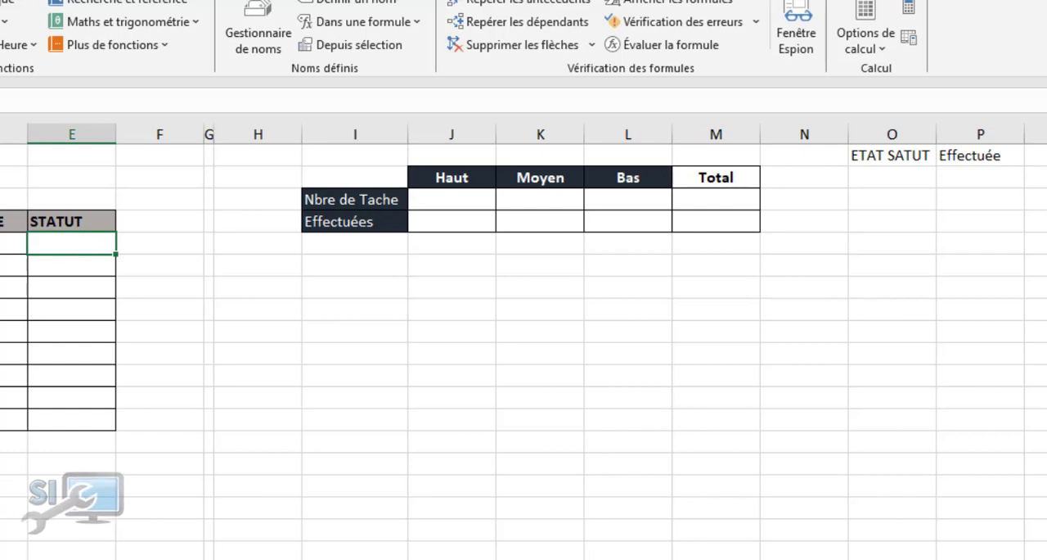
mouse_move(284, 547)
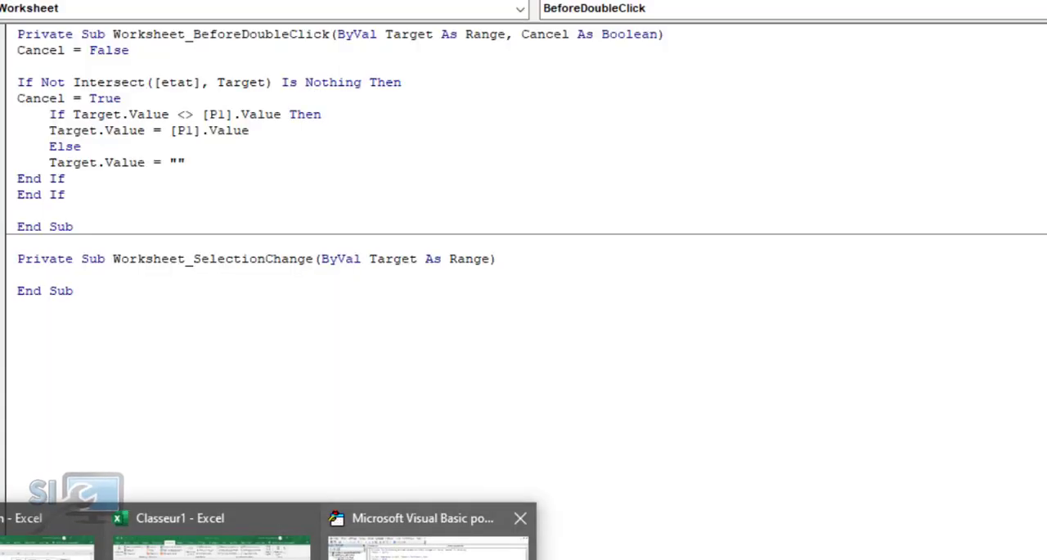
left_click(427, 546)
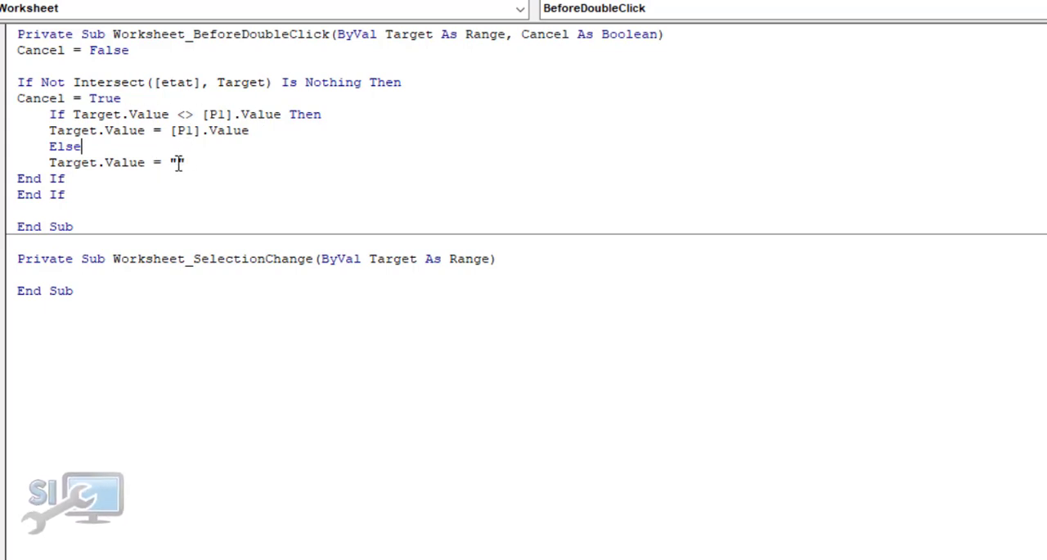
key("alt+F11")
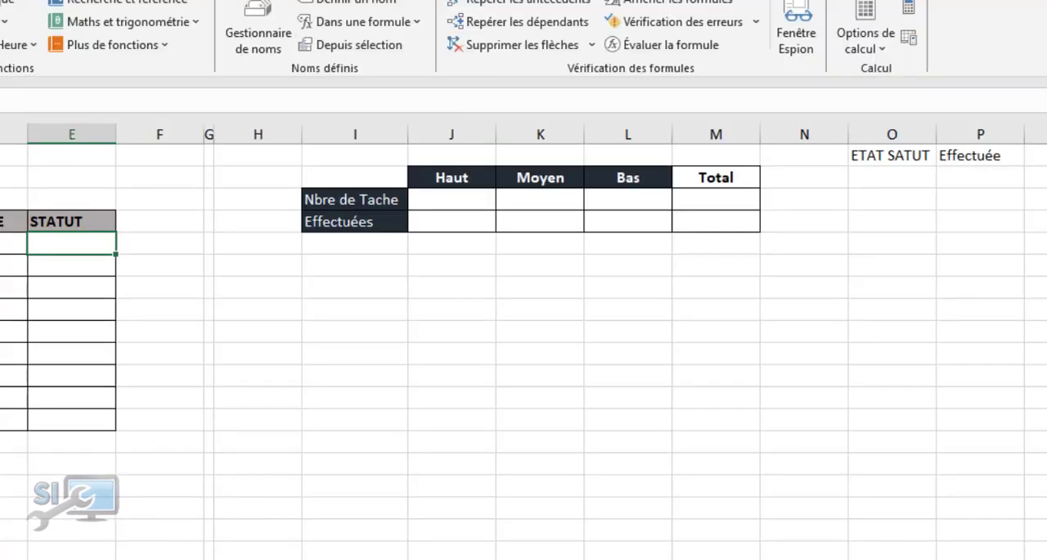
double_click(54, 242)
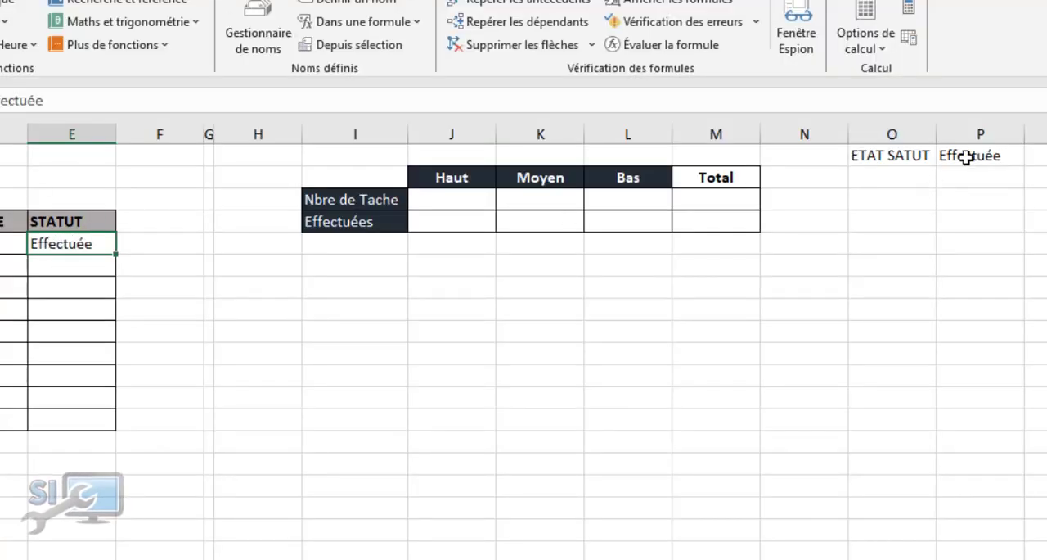
double_click(70, 244)
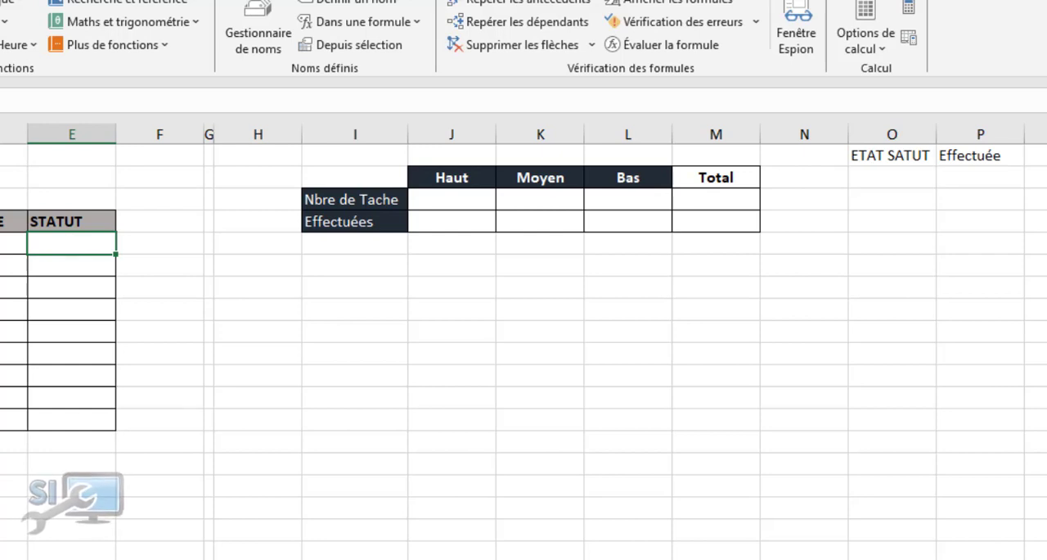
Put the text En cours between the quotes of the Else assignment in the VBA code
mouse_move(214, 559)
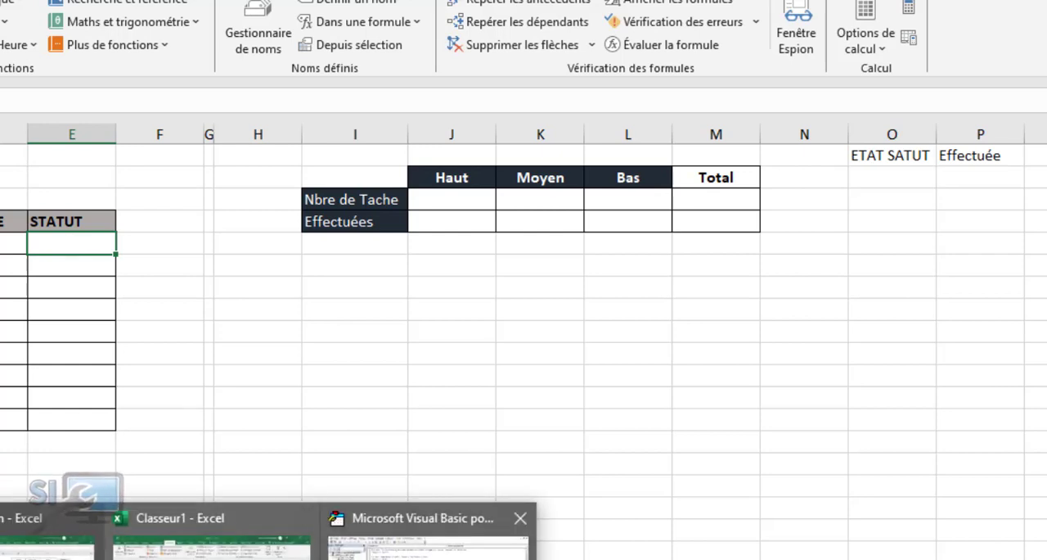
left_click(425, 550)
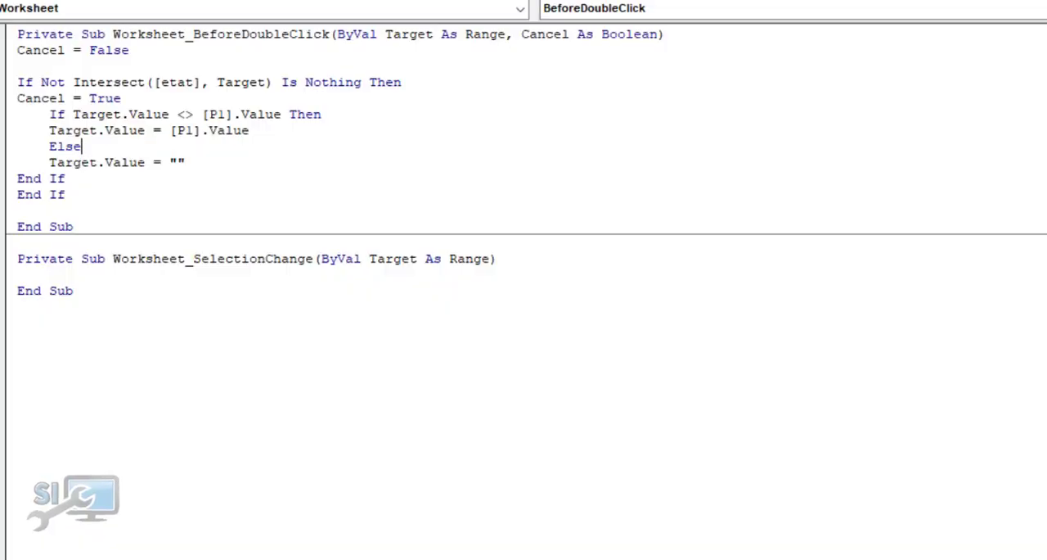
left_click(180, 162)
type("En cours")
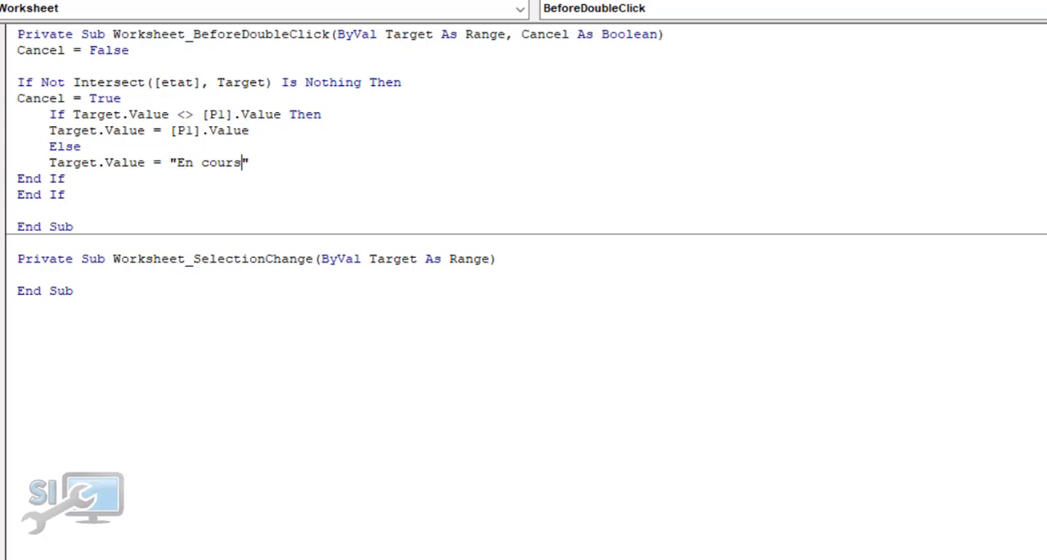
Test the toggle between Effectuée and En cours on worksheet cell E5
key("alt+F11")
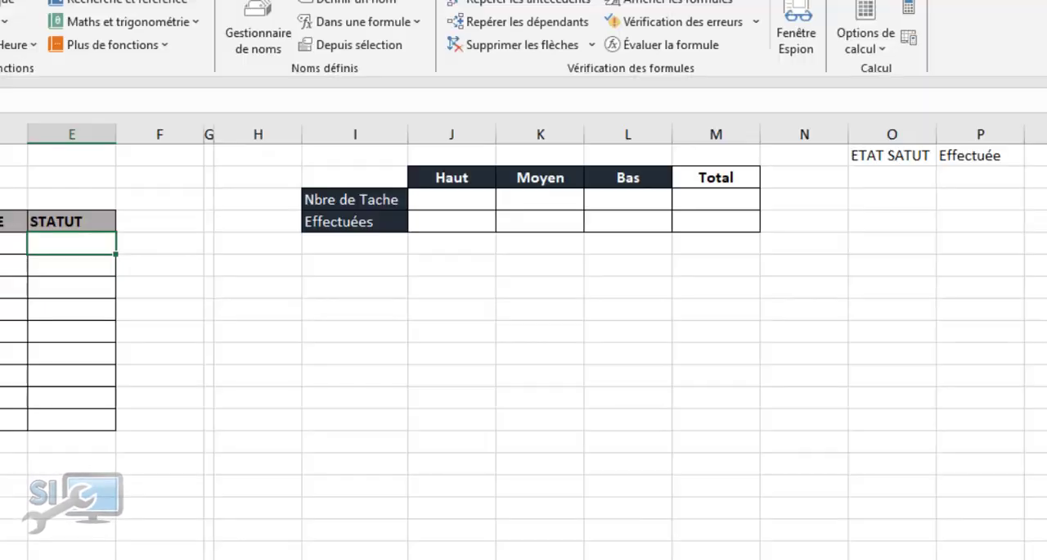
double_click(75, 243)
double_click(75, 243)
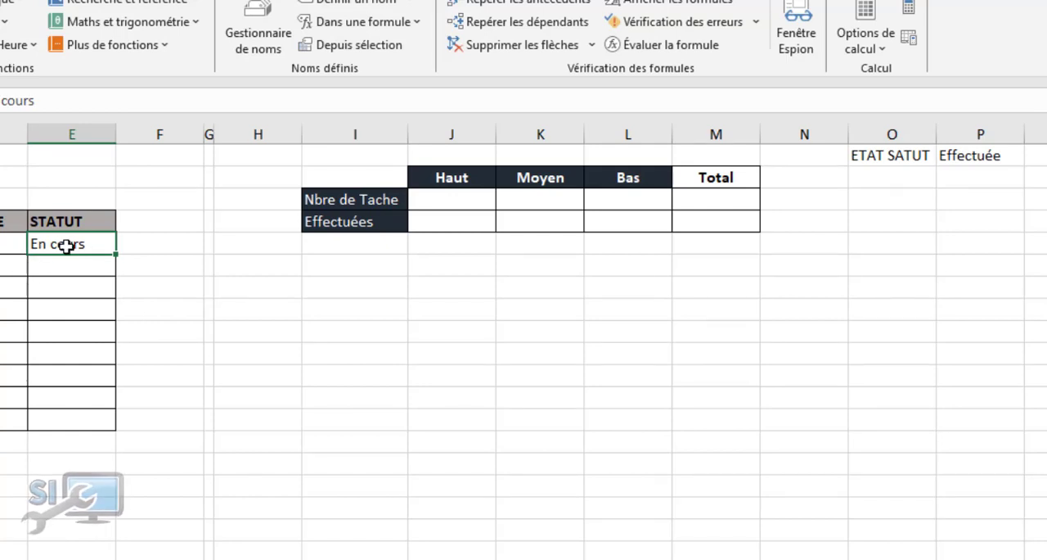
double_click(67, 247)
double_click(67, 246)
Remove En cours from the Else assignment in the VBA code, leaving an empty string
mouse_move(221, 558)
left_click(430, 552)
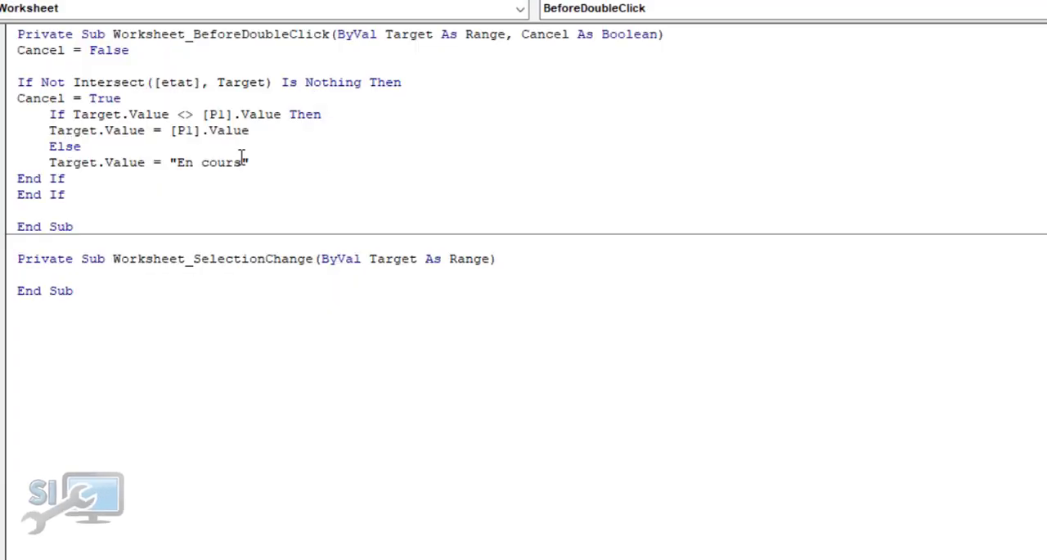
key("BackSpace")
key("BackSpace")
key("BackSpace")
key("BackSpace")
key("BackSpace")
key("BackSpace")
key("BackSpace")
key("BackSpace")
Mark the CLASSEMENT, ELABORATION, VENTE and ORGANISATION tasks as Effectuée in the worksheet's STATUT column using the double-click event
key("alt+F11")
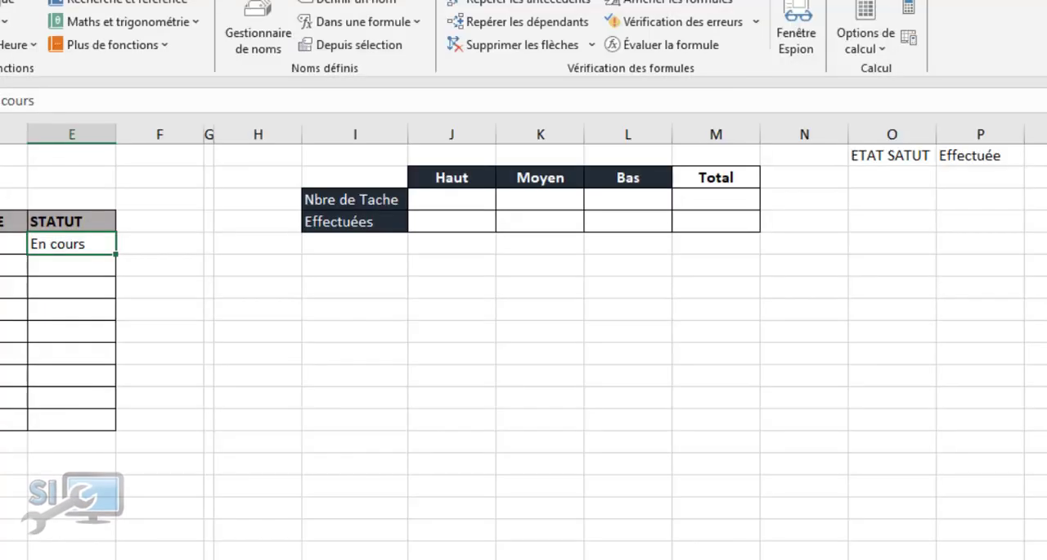
left_click(69, 302)
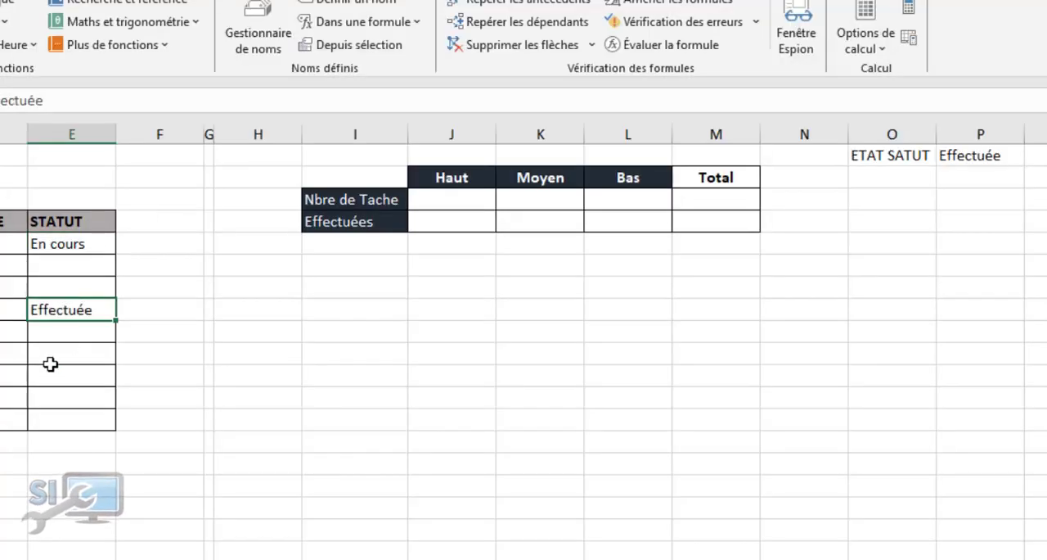
left_click(73, 243)
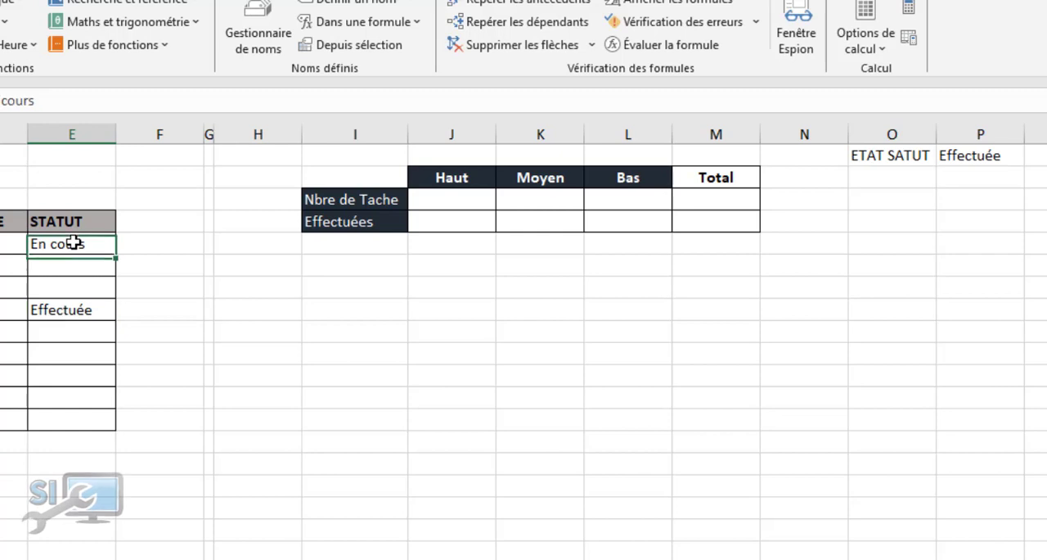
left_click(74, 370)
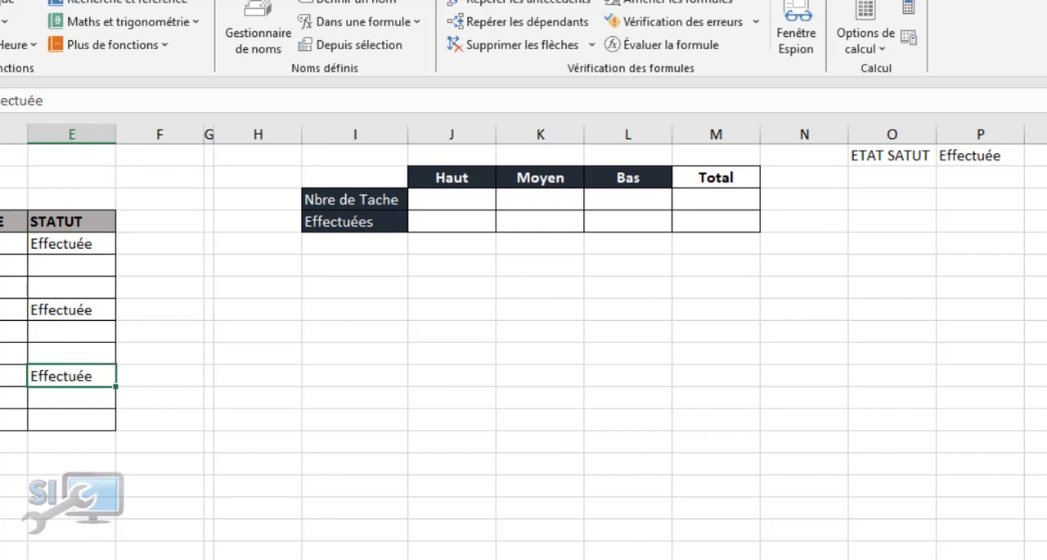
scroll(250, 418, "left", 2)
left_click(244, 332)
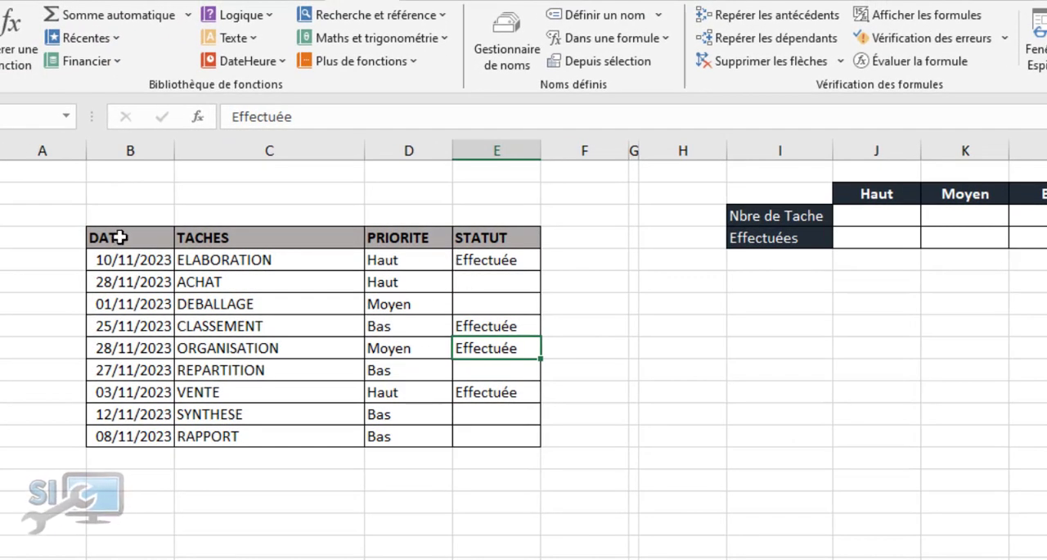
Start a new conditional formatting rule for the task rows B5:E13, using a formula to determine which cells to format
left_click_drag(117, 259, 481, 427)
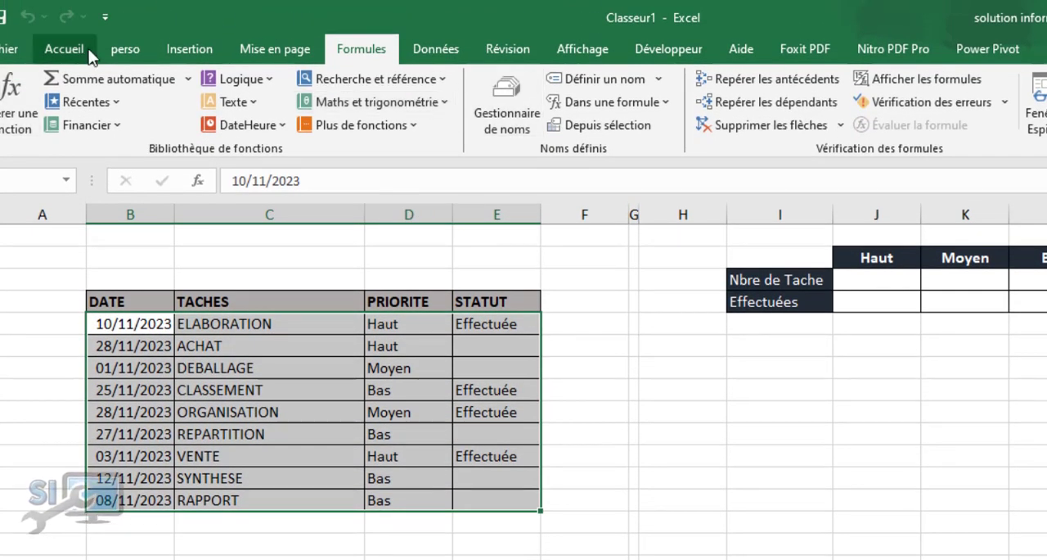
left_click(89, 52)
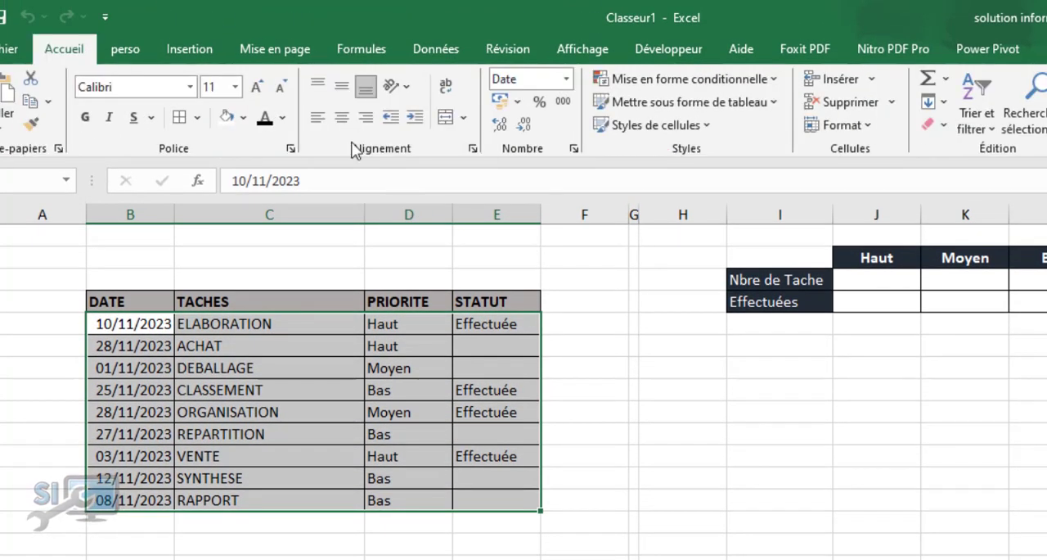
left_click(736, 82)
left_click(667, 292)
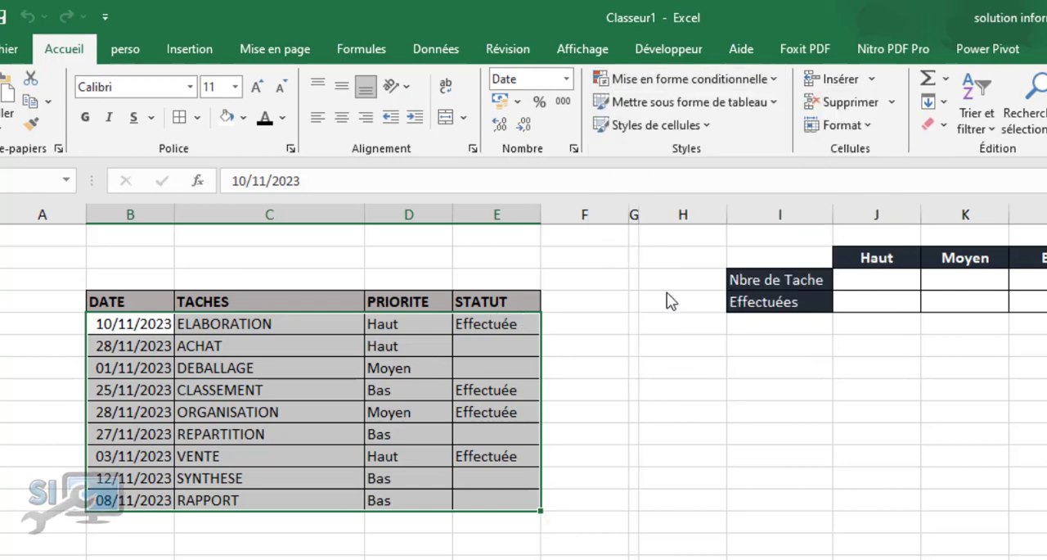
left_click_drag(592, 124, 891, 243)
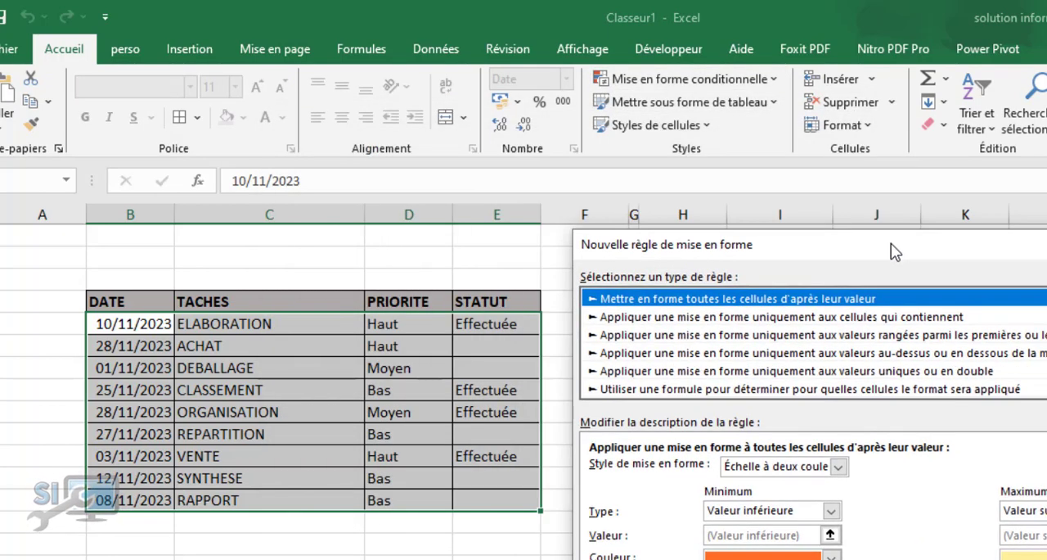
left_click(767, 391)
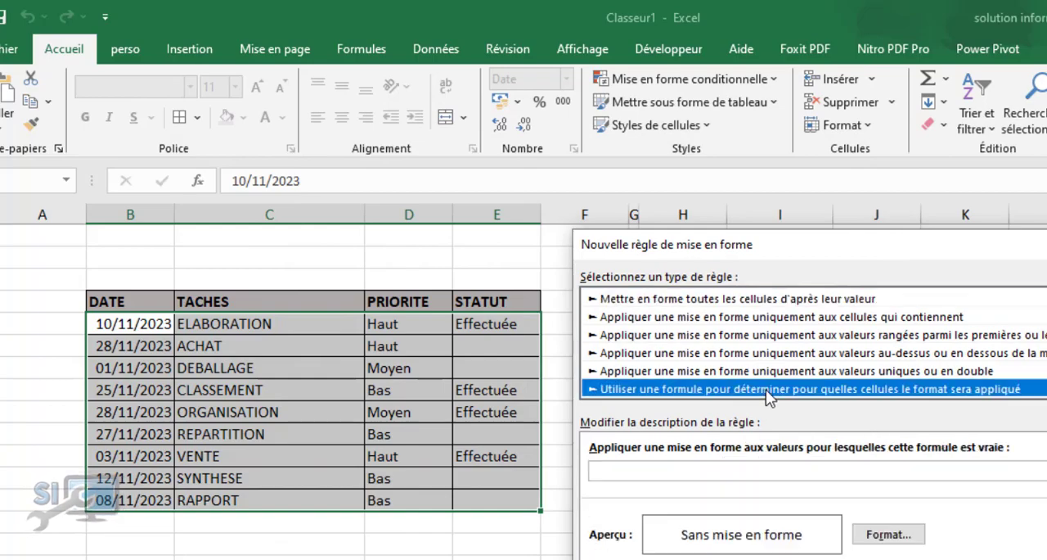
Enter the rule formula =$E5="Effectuée" with only column E fixed
left_click(637, 469)
left_click(487, 324)
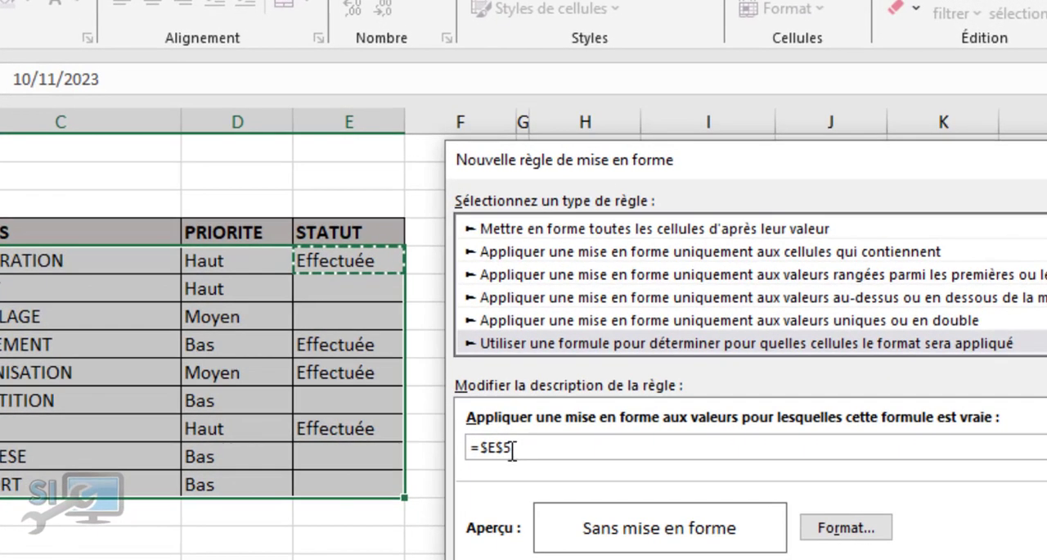
key("BackSpace")
key("Left")
key("Delete")
type("5")
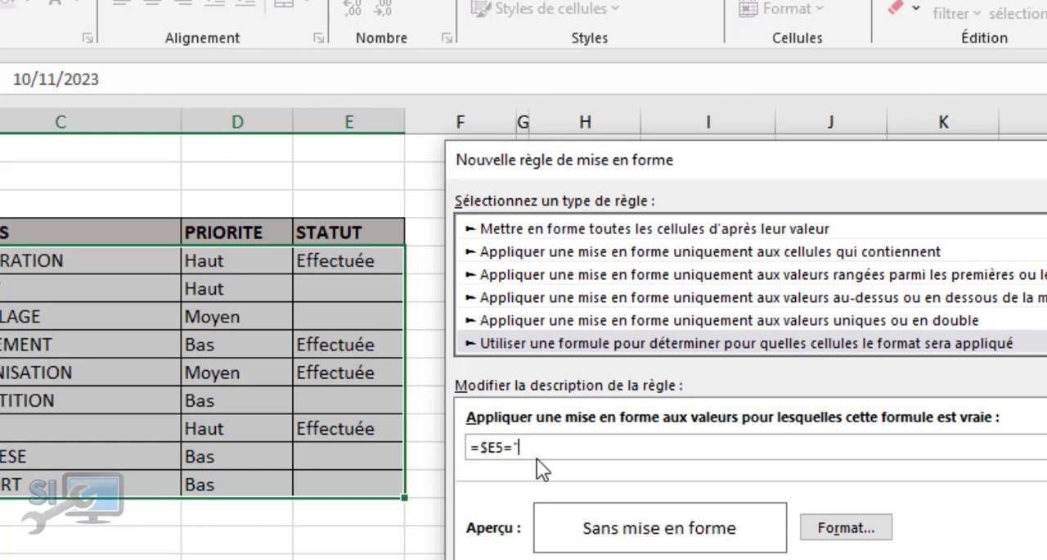
type("uée\"")
Give the new conditional formatting rule the darkest green theme fill
left_click(844, 530)
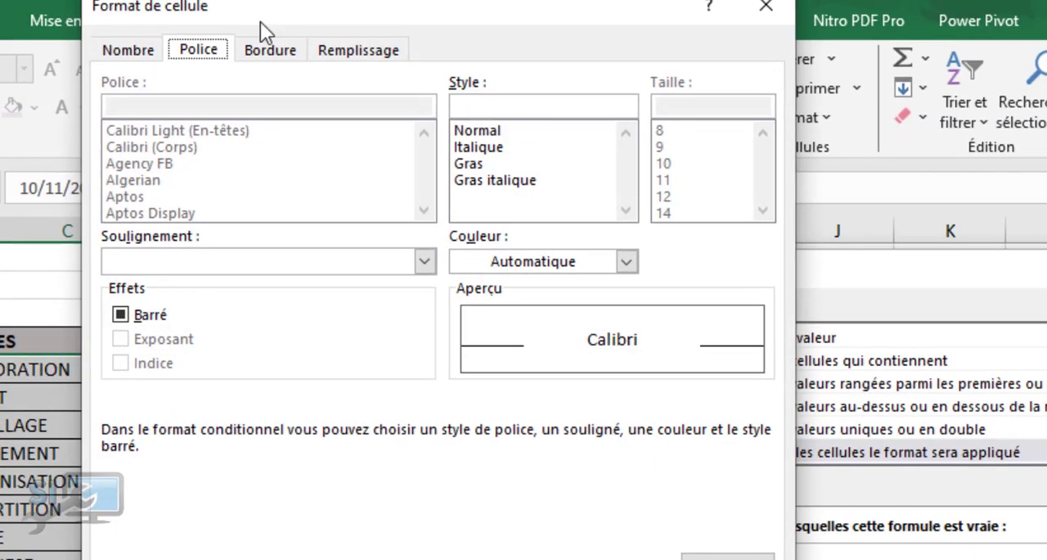
left_click(345, 57)
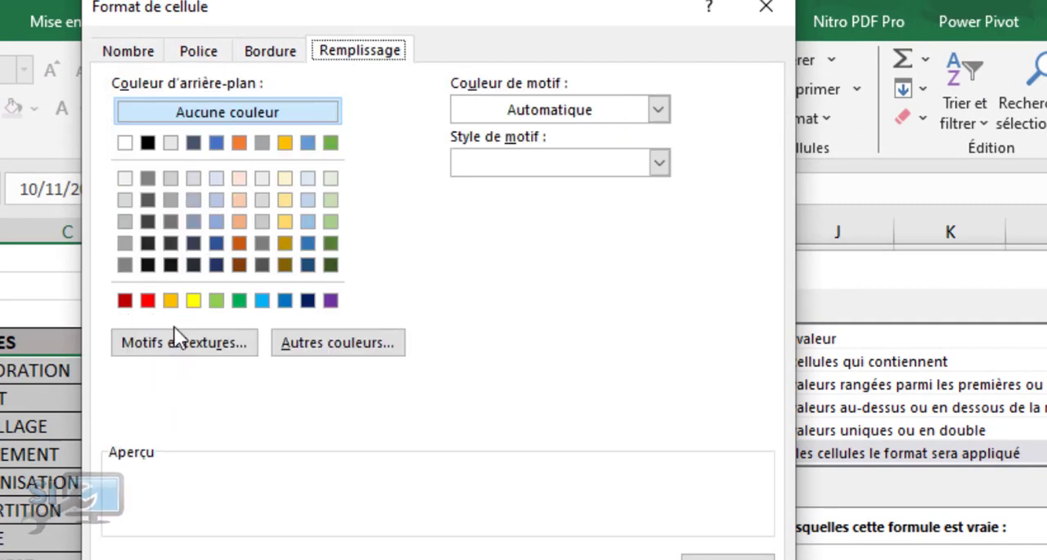
left_click(239, 301)
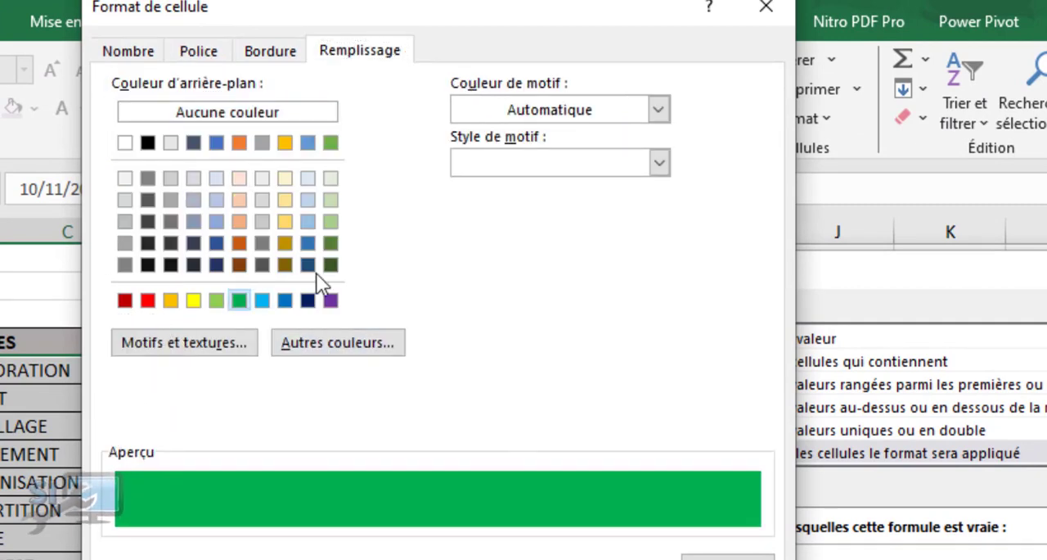
left_click(330, 244)
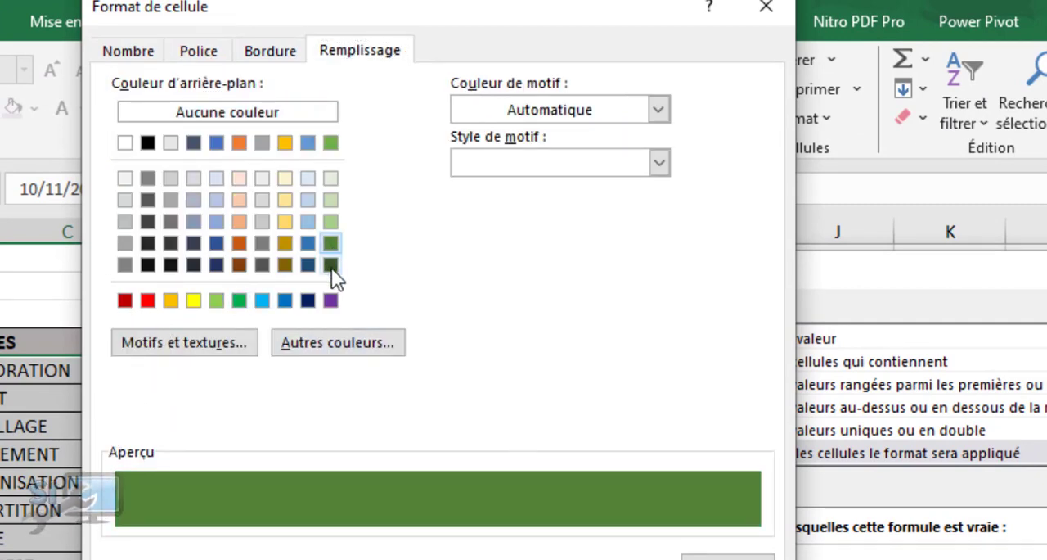
left_click(331, 266)
Set the rule's font color to white and apply the conditional formatting rule to the task rows
left_click(200, 49)
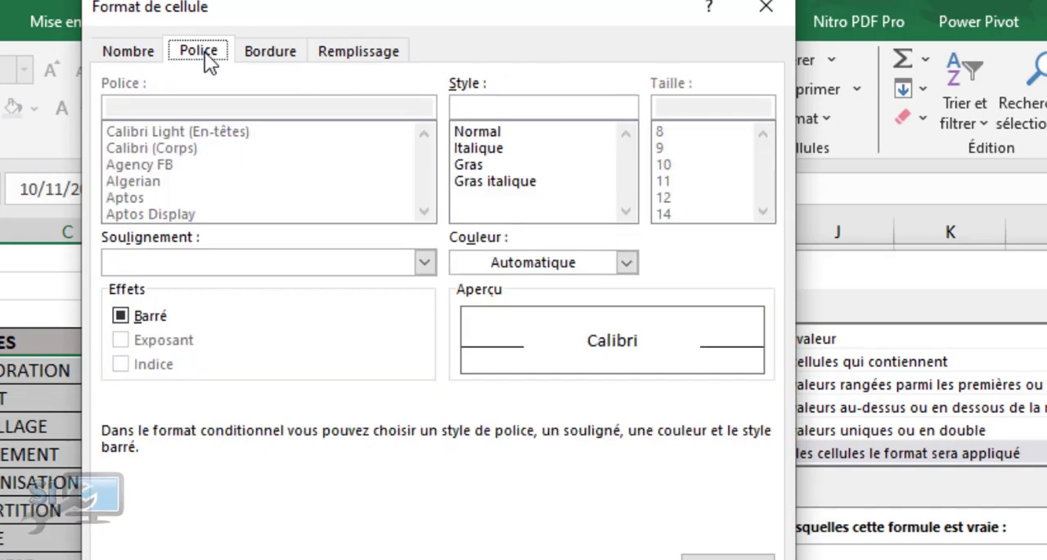
left_click(628, 263)
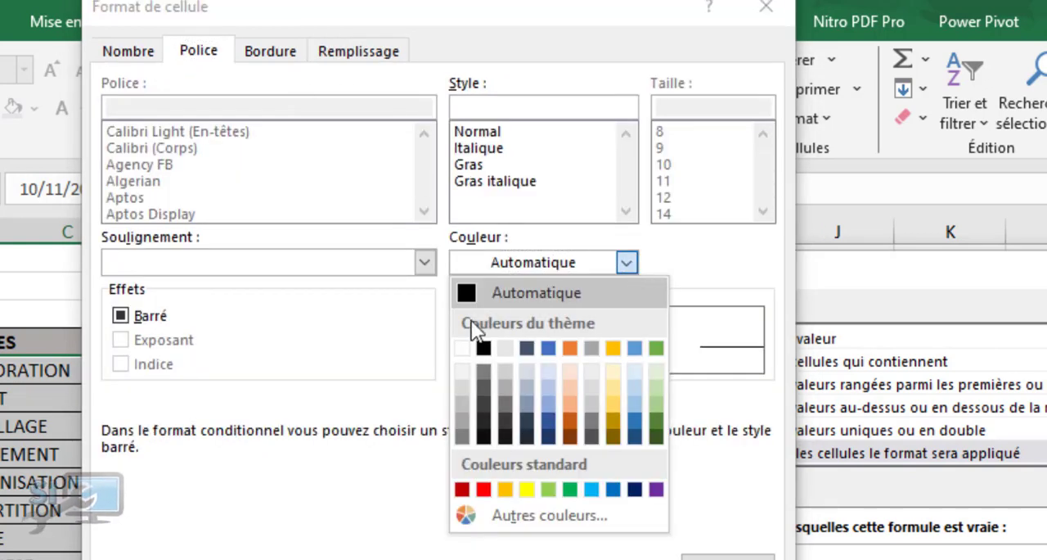
left_click(462, 348)
key("Return")
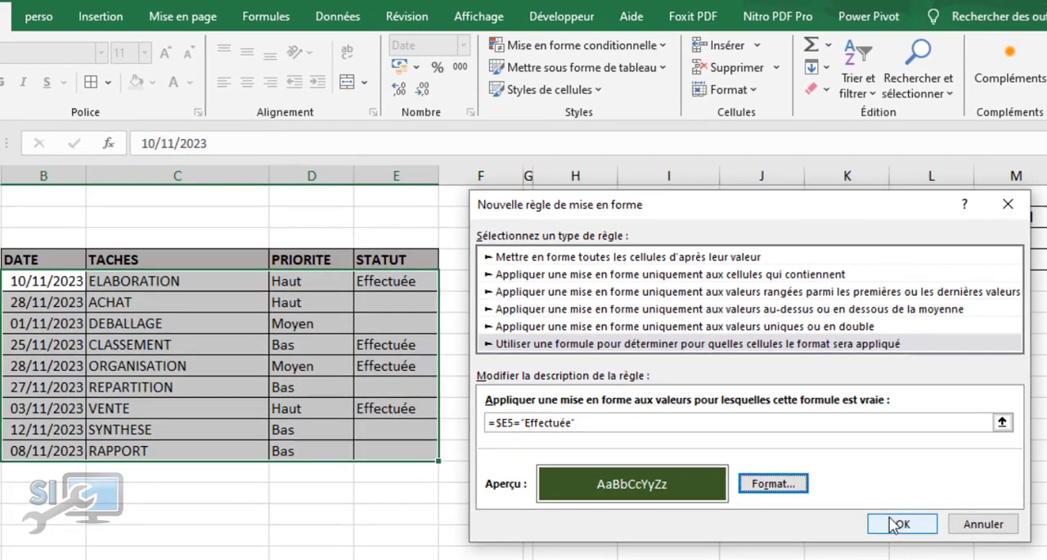
left_click(898, 523)
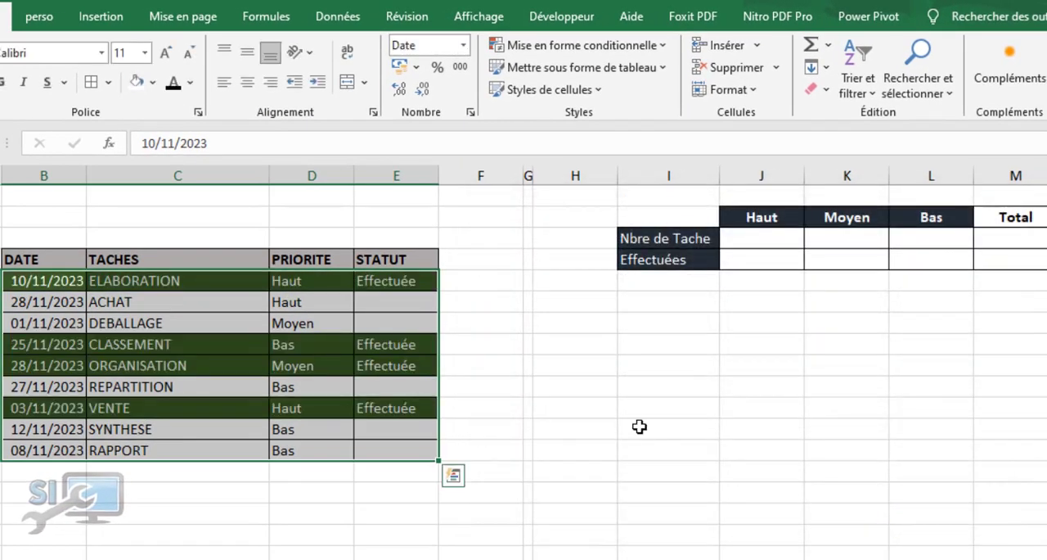
left_click(544, 390)
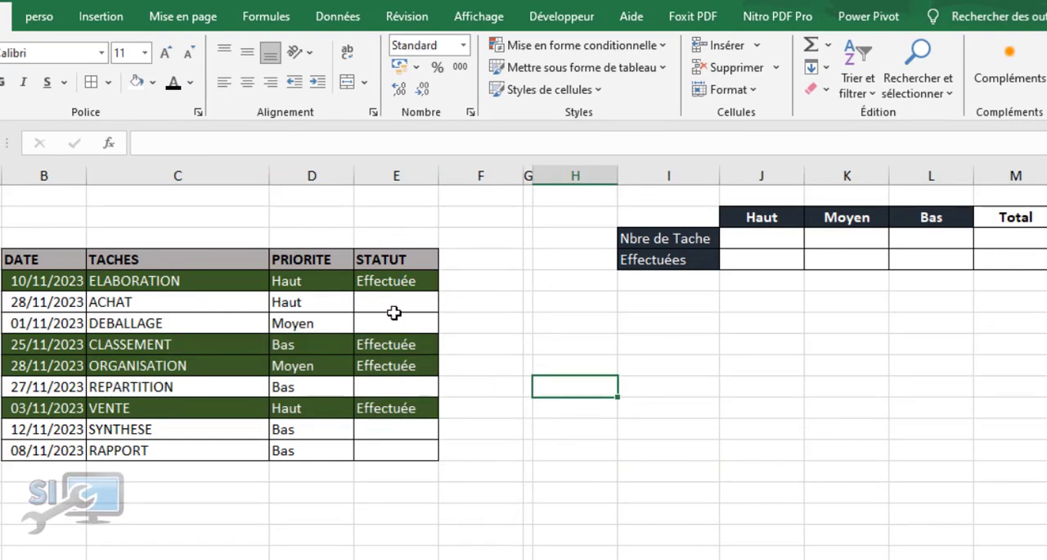
Clear the ELABORATION task's status and mark the ACHAT task as Effectuée to test the row highlighting
left_click(392, 282)
key("Delete")
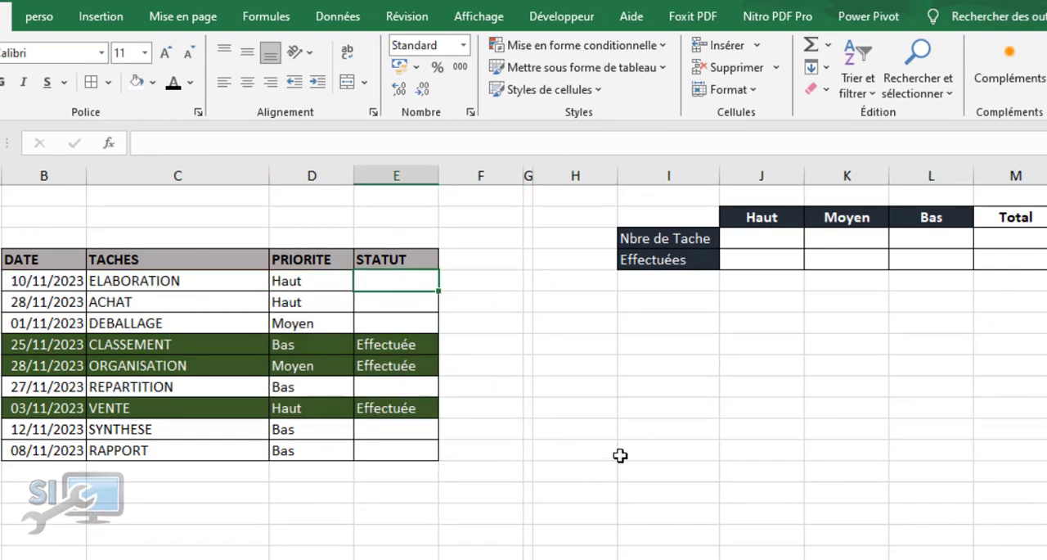
left_click(397, 302)
key("ctrl+v")
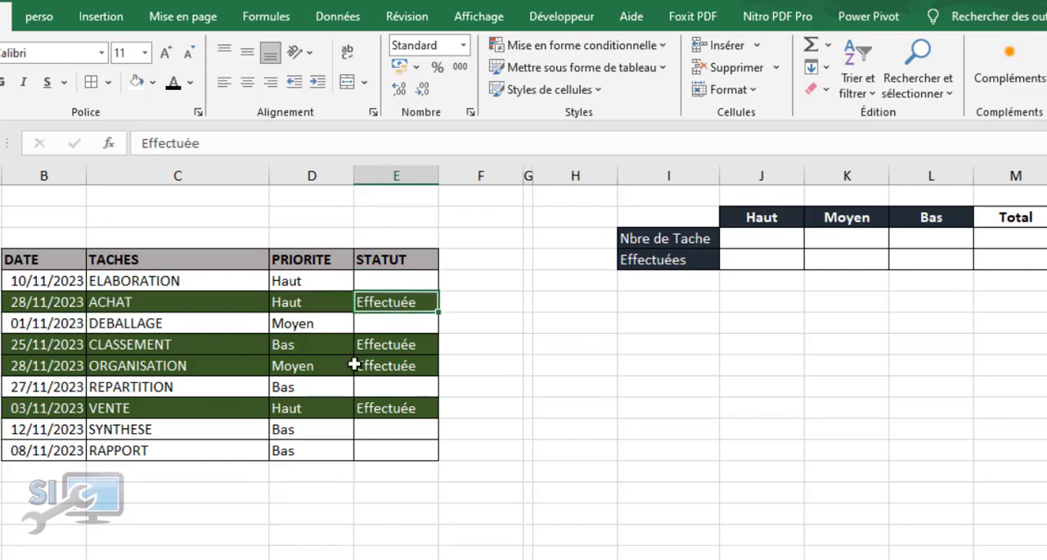
left_click(562, 451)
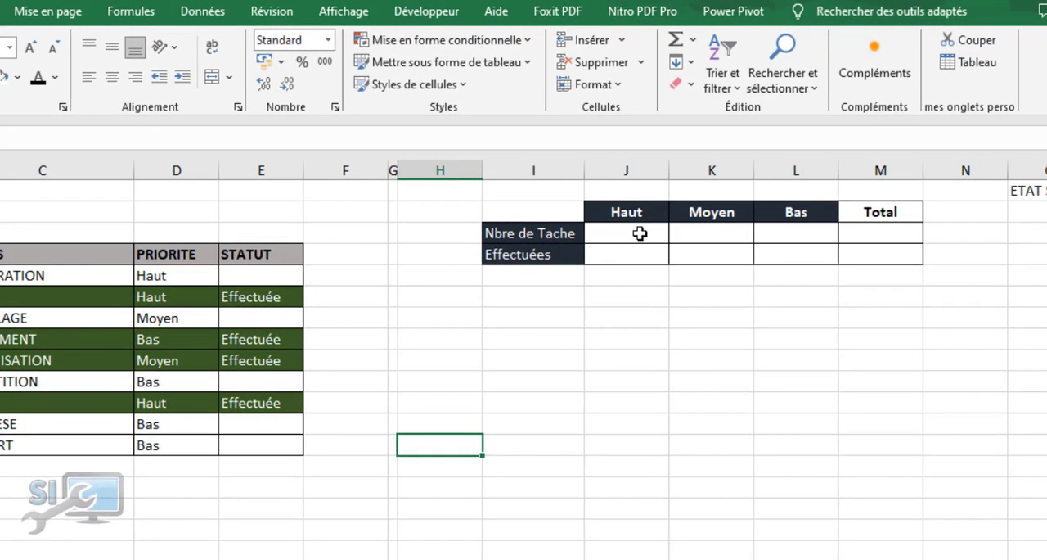
Start an NB.SI formula in cell J3, the number of tasks with Haut priority
left_click(639, 233)
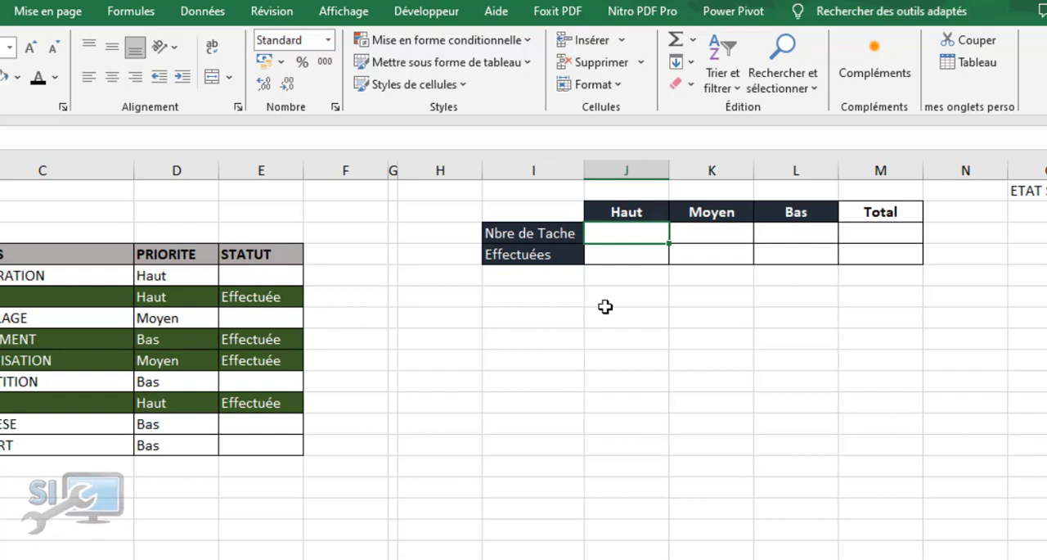
type("=")
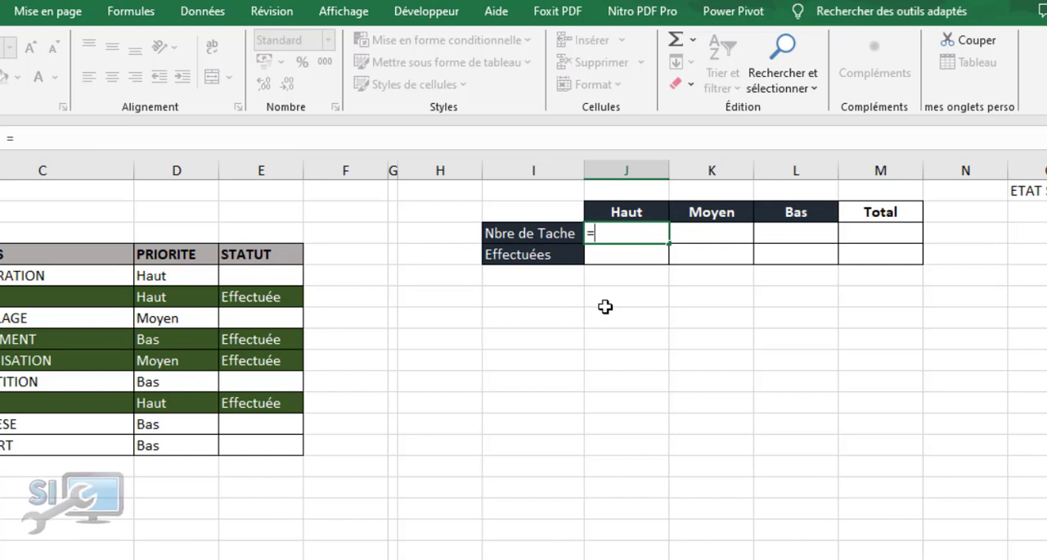
type("n")
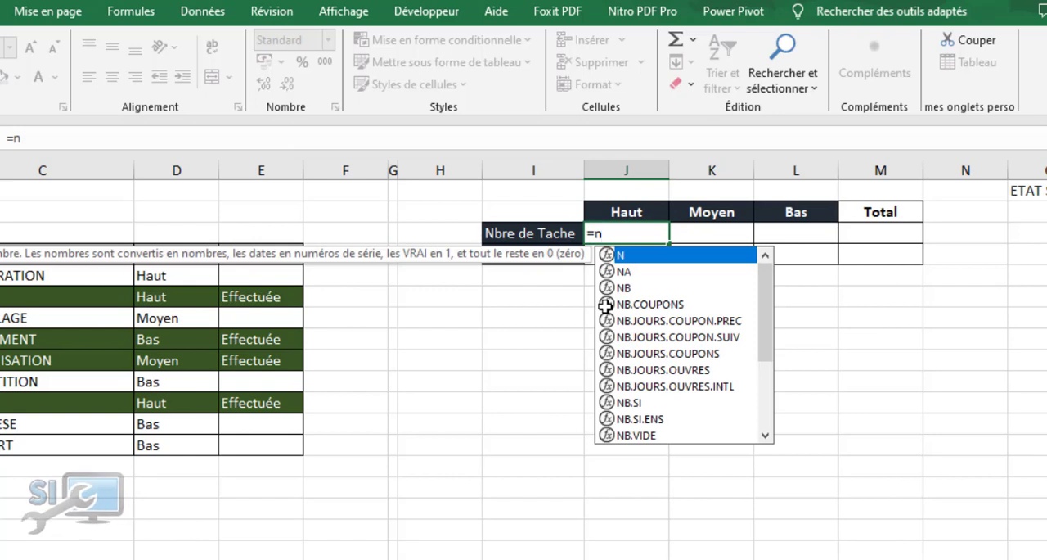
type("bs")
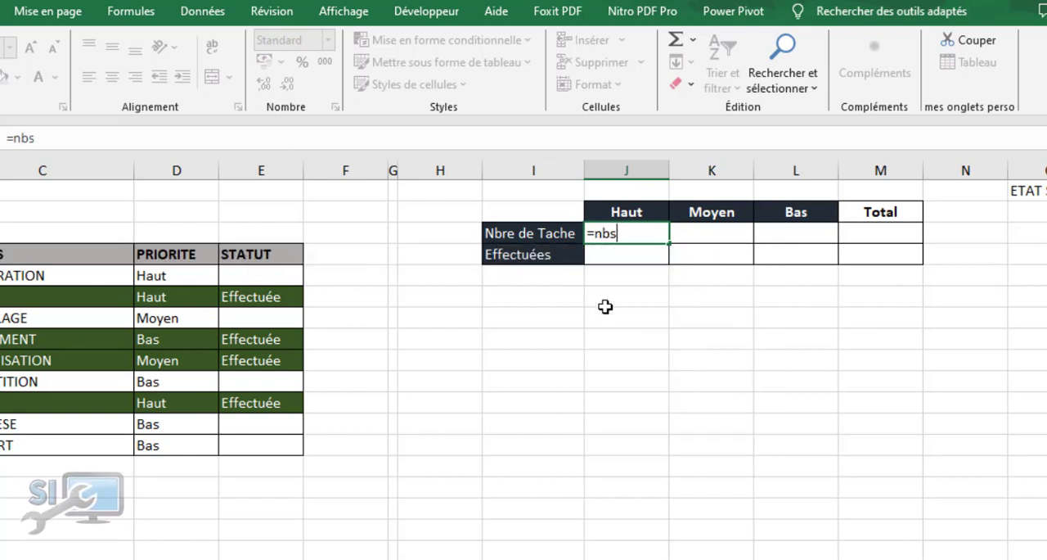
key("BackSpace")
key("Down")
key("Down")
key("Down")
key("Down")
key("Down")
key("Down")
key("Down")
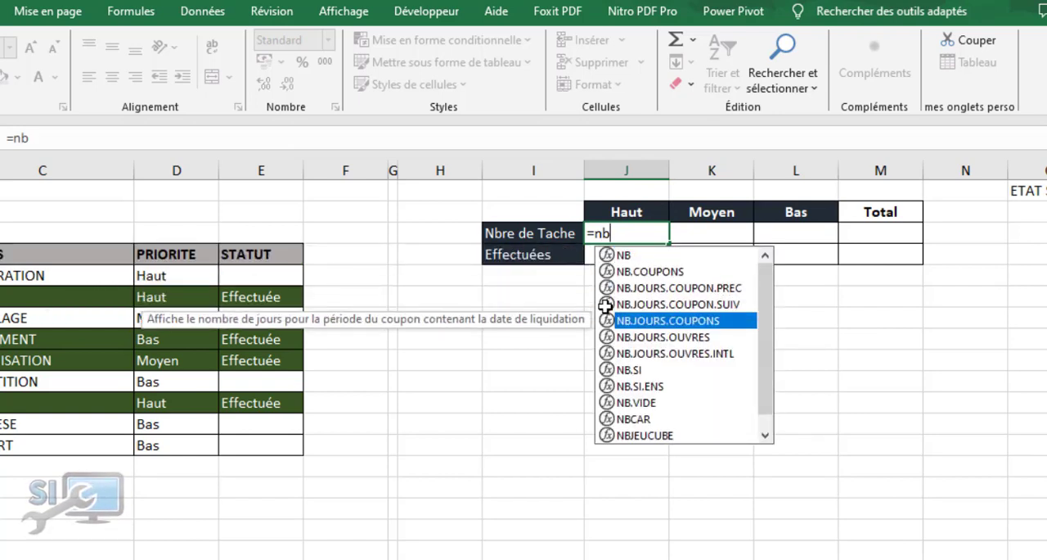
key("Tab")
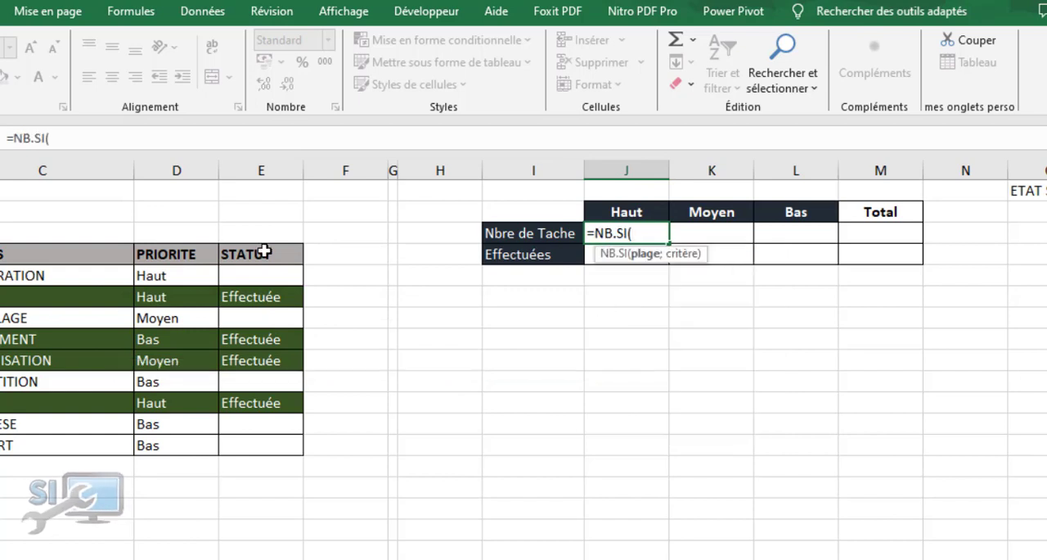
Complete the J3 formula as =NB.SI($D$5:$D$13;J2), with the priority range fixed as absolute
left_click_drag(175, 277, 167, 444)
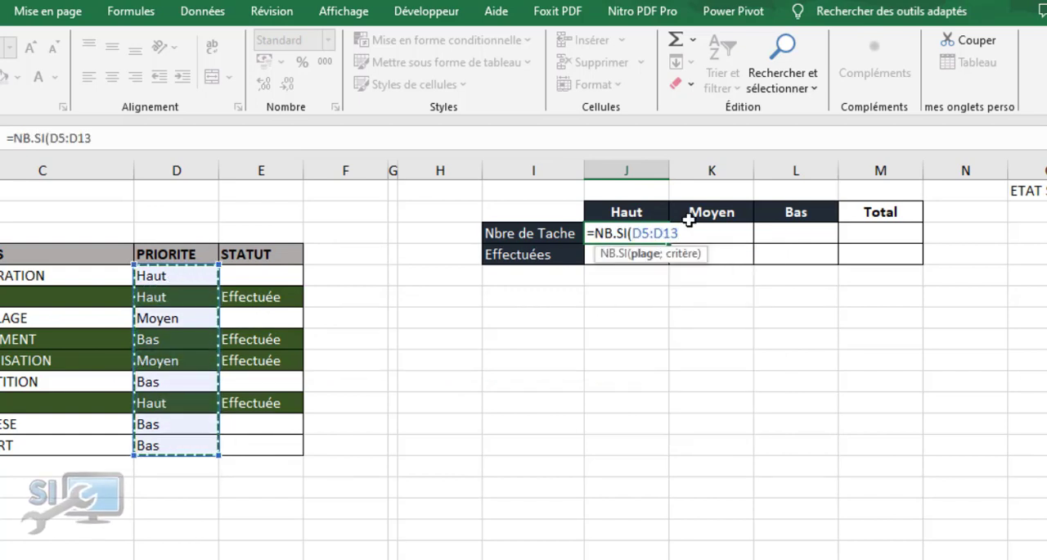
left_click_drag(678, 233, 642, 233)
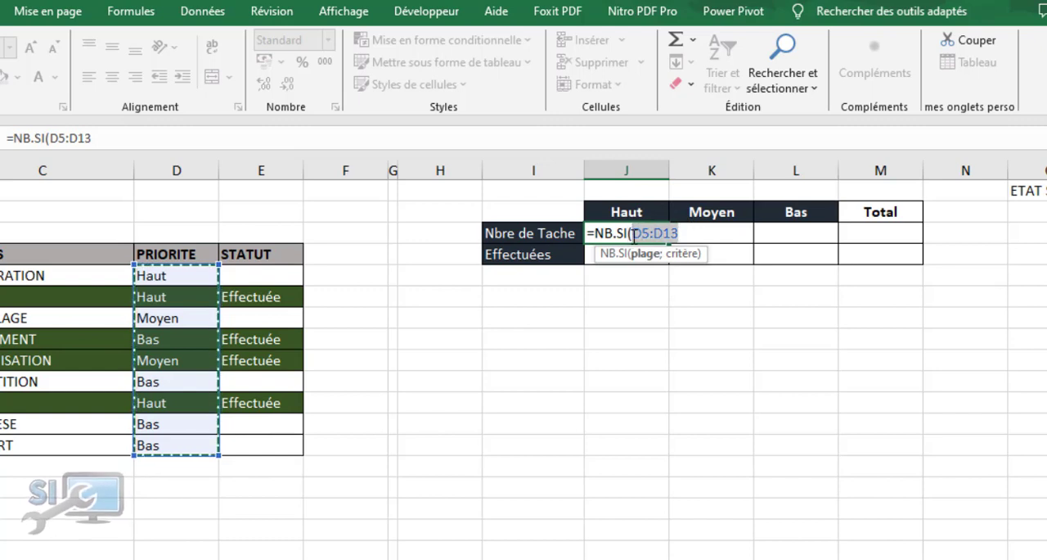
key("F4")
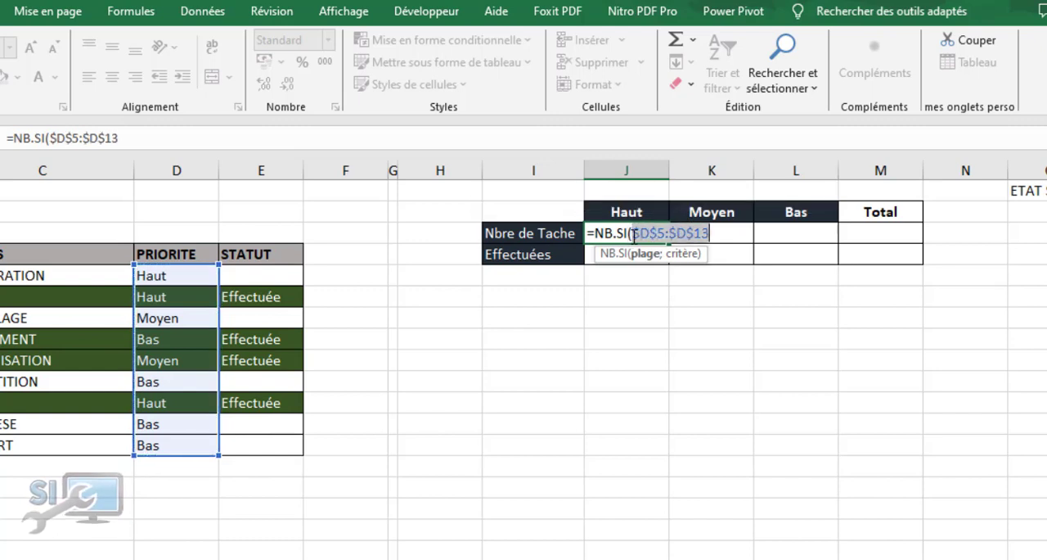
left_click(718, 234)
type(";")
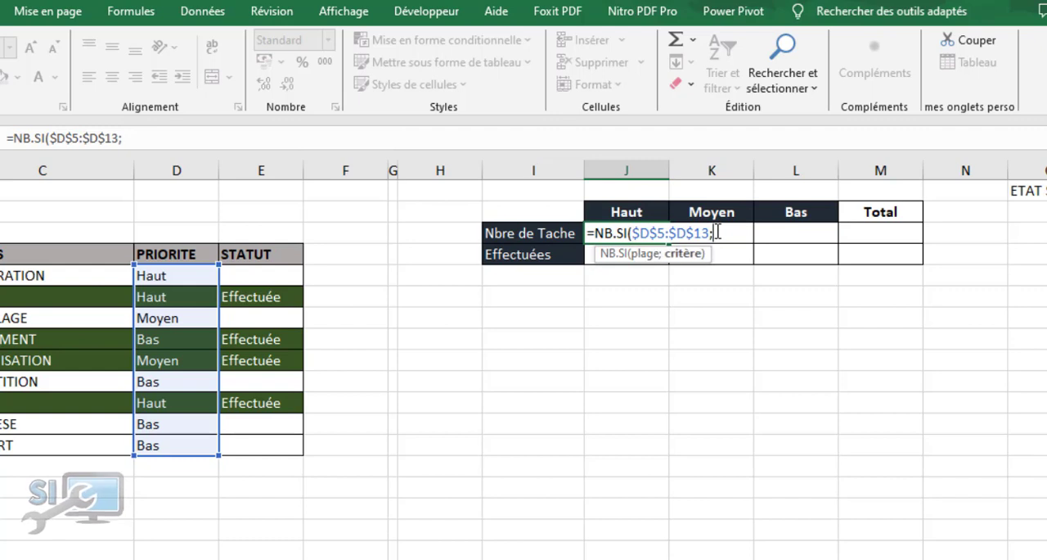
left_click(615, 211)
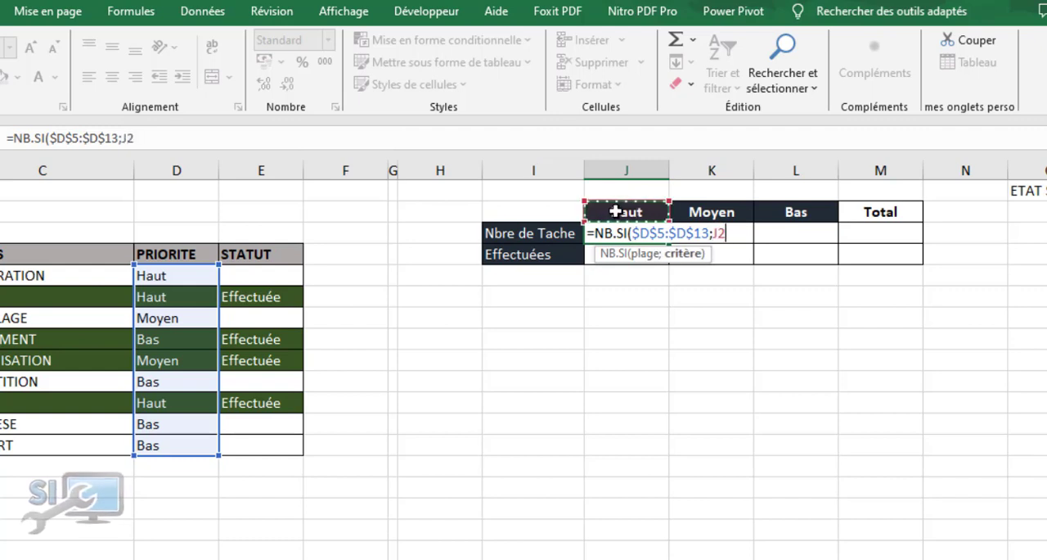
type(")")
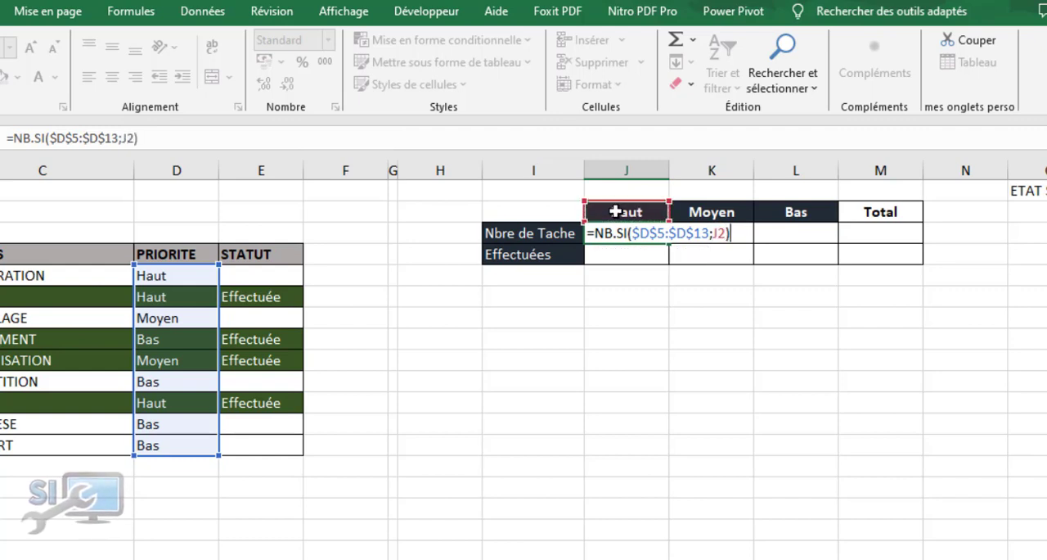
key("Return")
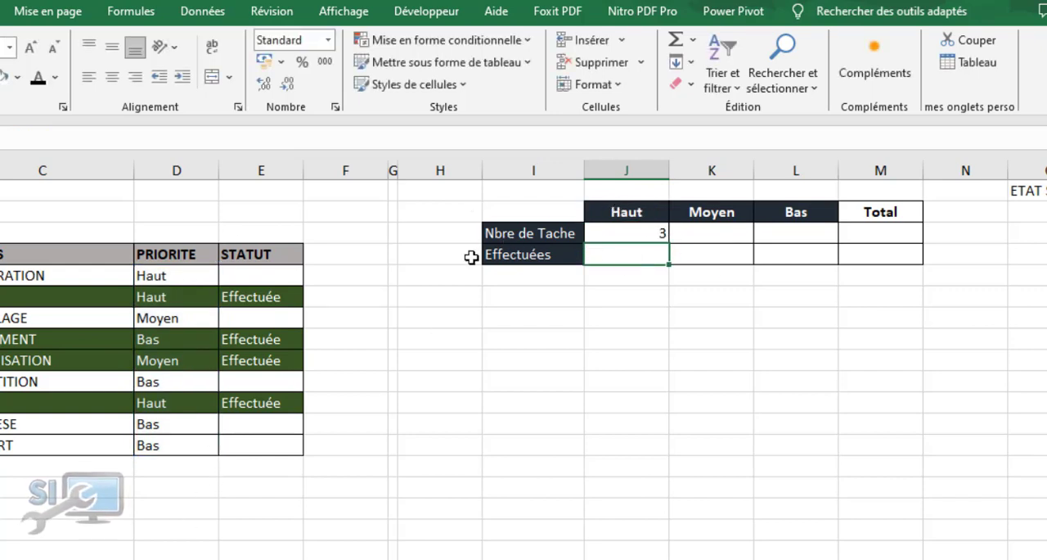
Copy the J3 count formula across to the Moyen and Bas columns, K3 and L3
left_click(604, 235)
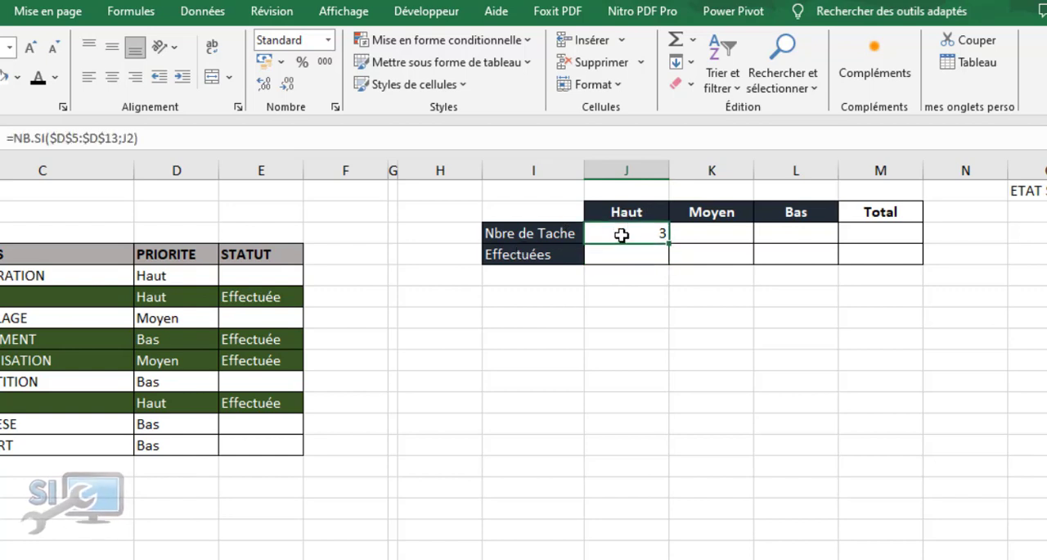
left_click_drag(668, 243, 824, 243)
left_click(870, 234)
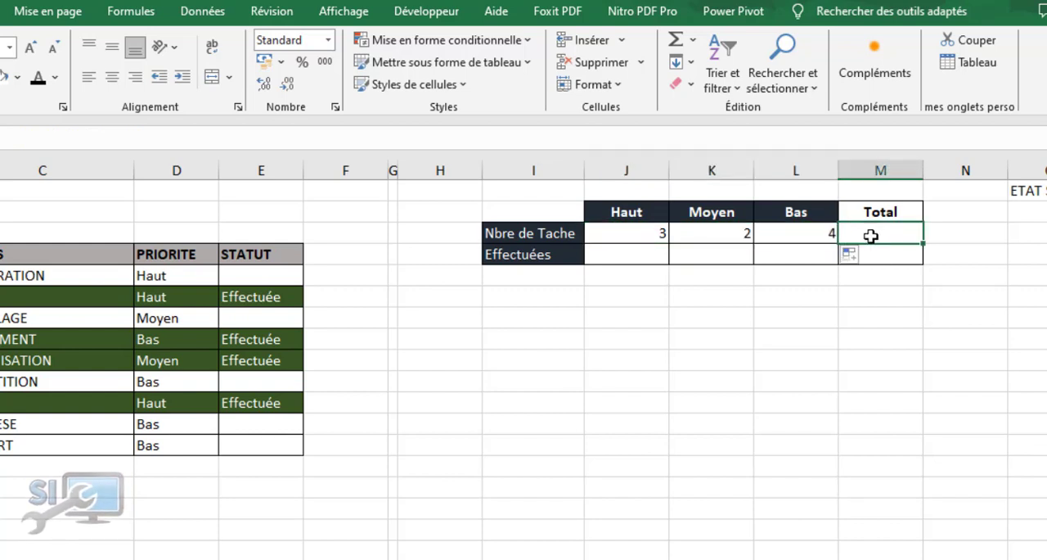
Start an NB.SI.ENS formula in cell J4, the Effectuées count for Haut priority
left_click(634, 254)
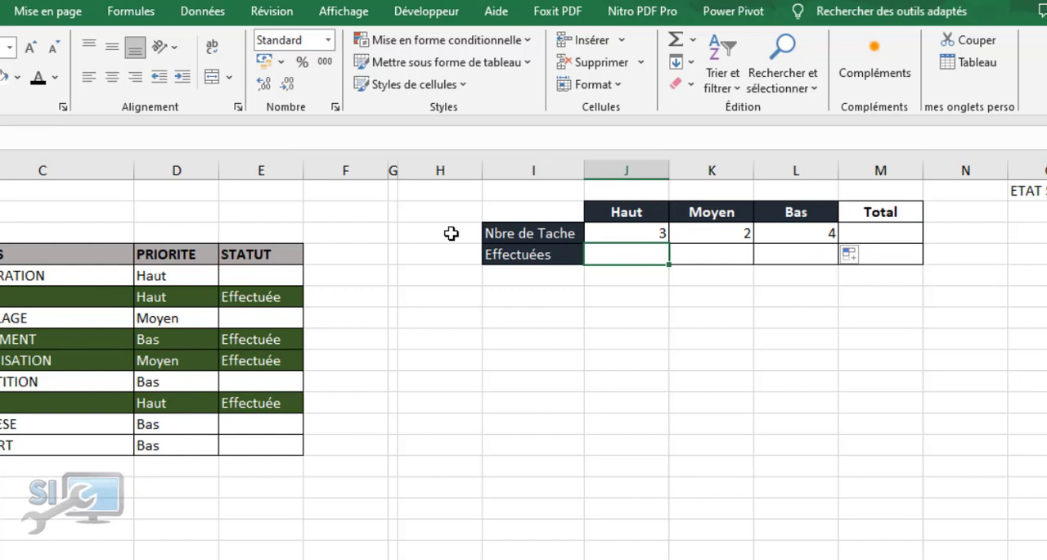
type("=")
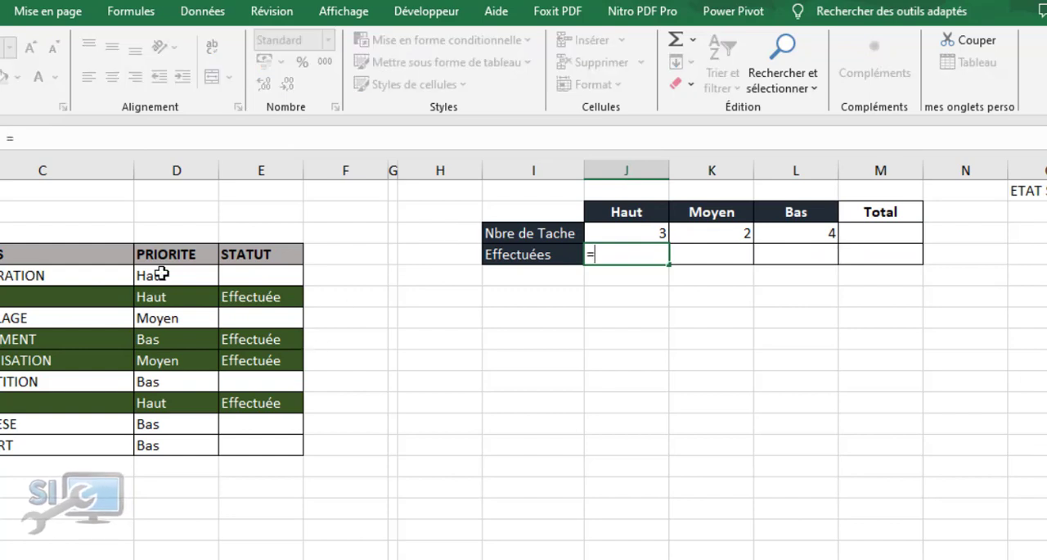
type("n")
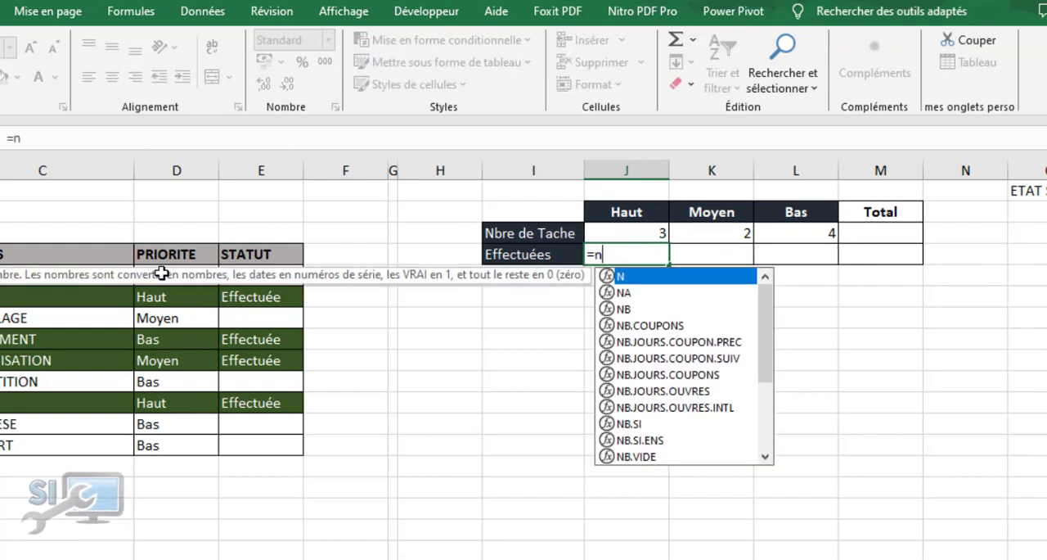
type("b")
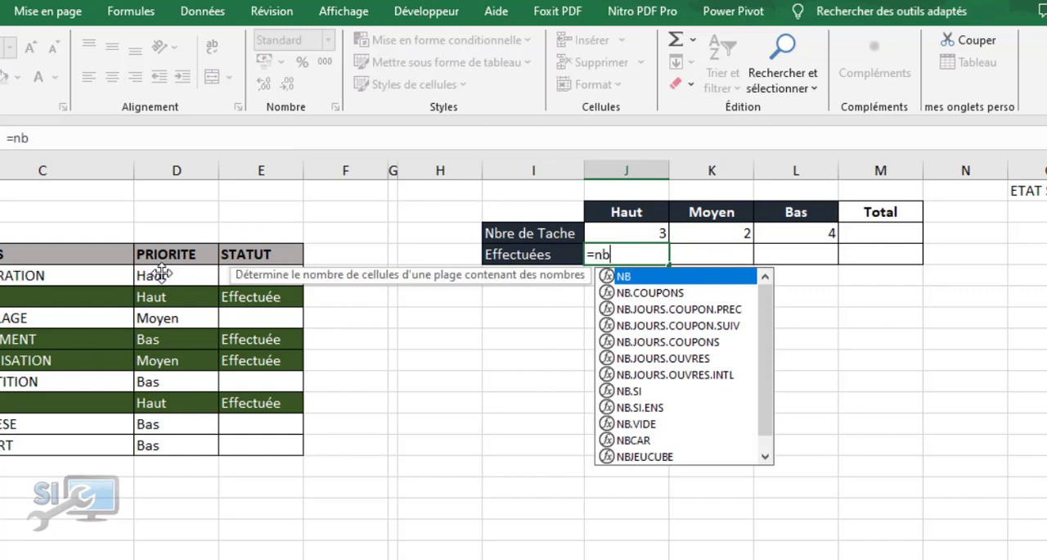
left_click(639, 407)
double_click(639, 408)
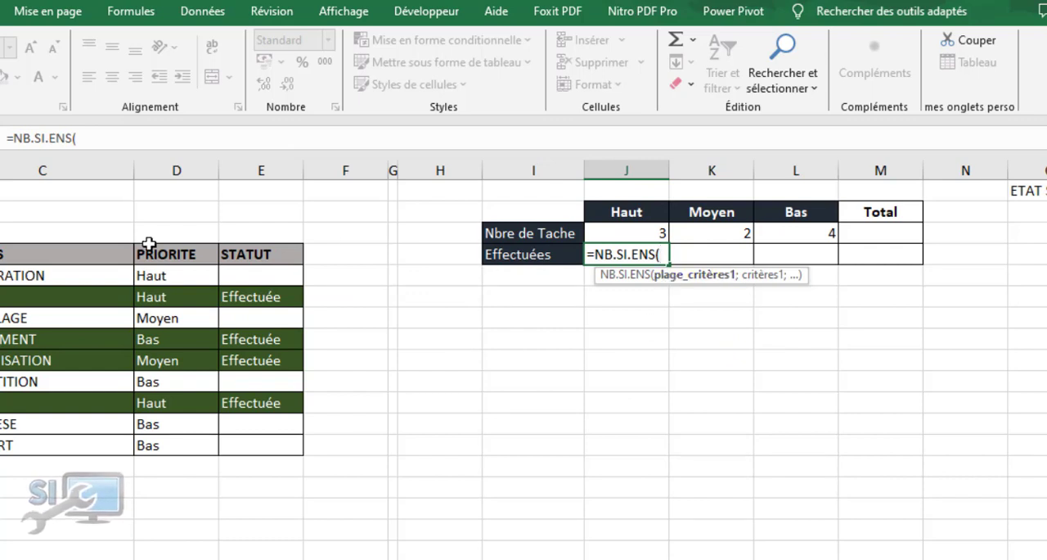
Enter the absolute priority range $D$5:$D$13 as the first criteria range of the J4 formula, followed by an argument separator
left_click(177, 276)
left_click_drag(177, 276, 157, 442)
left_click_drag(126, 137, 78, 137)
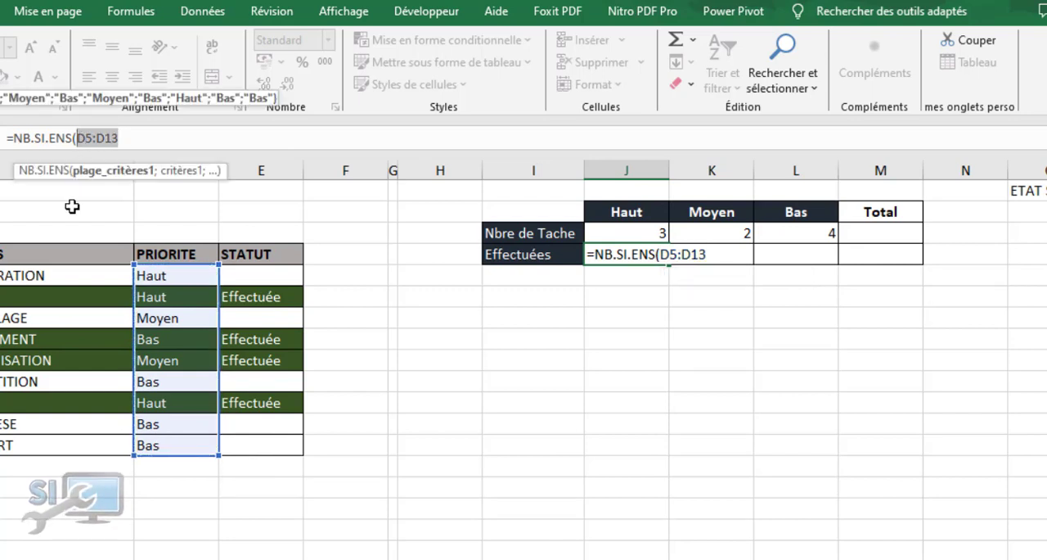
key("F4")
left_click(160, 139)
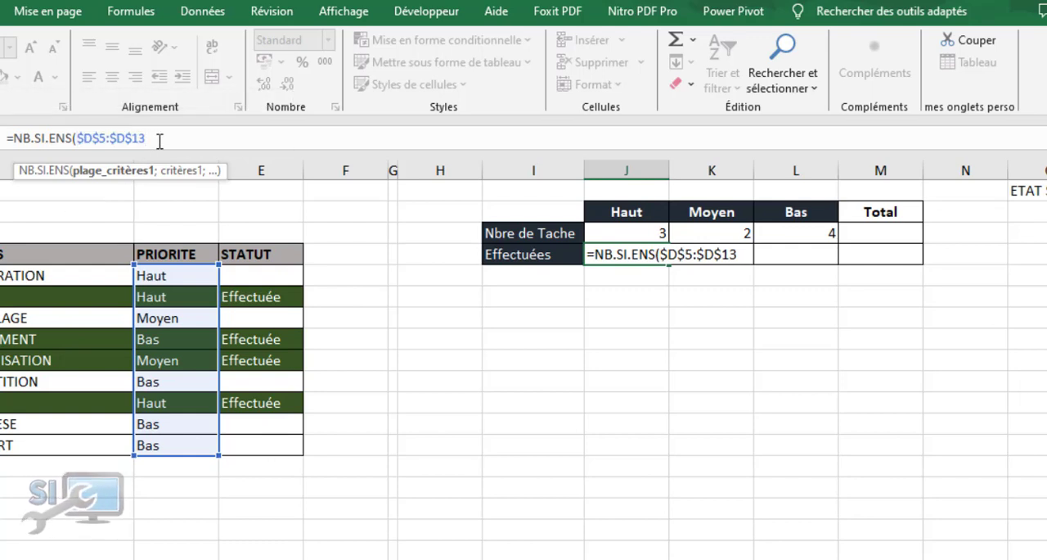
type(";")
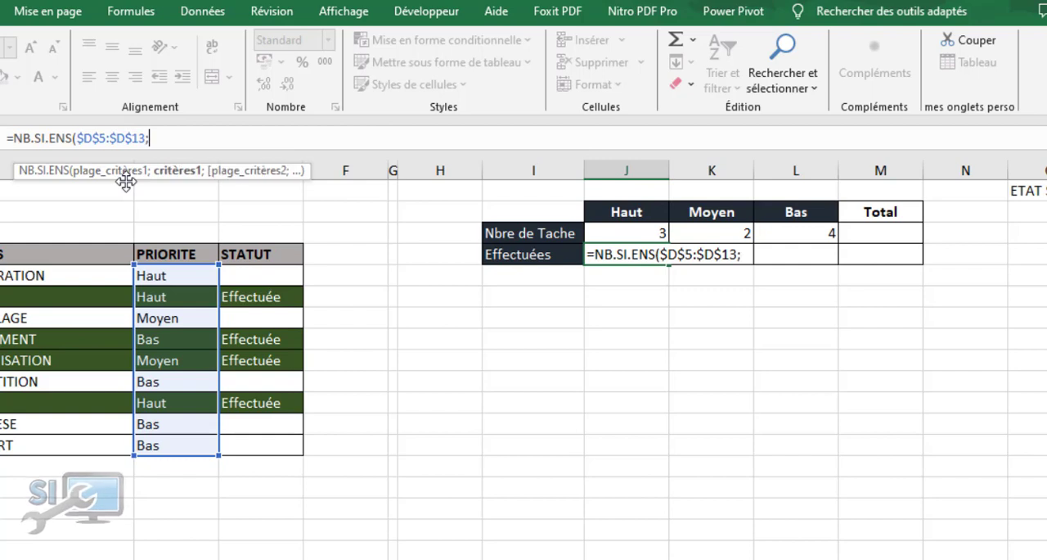
Add J2 as the first criterion of the J4 formula and the absolute status range $E$5:$E$13 as the second criteria range
left_click(615, 212)
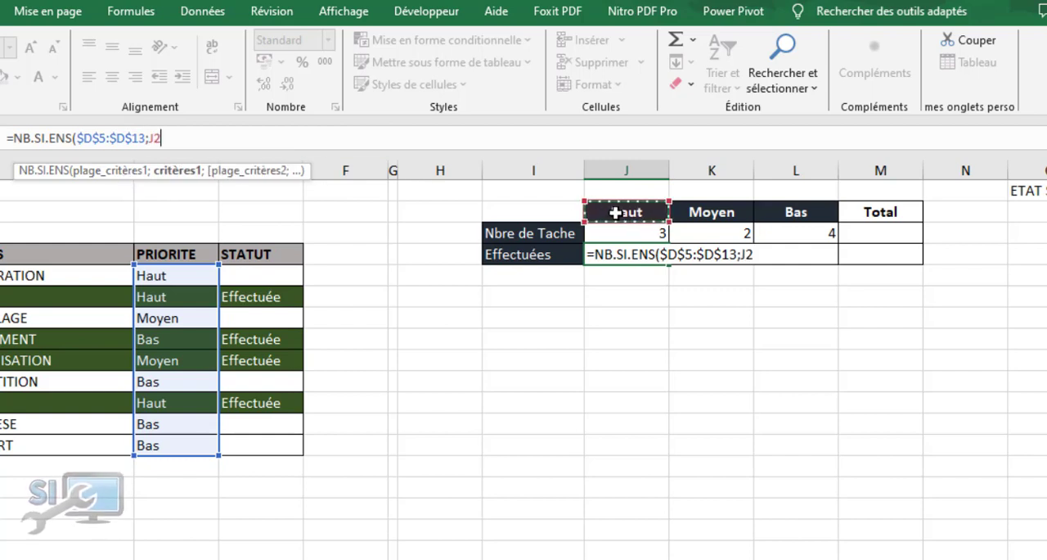
type(";")
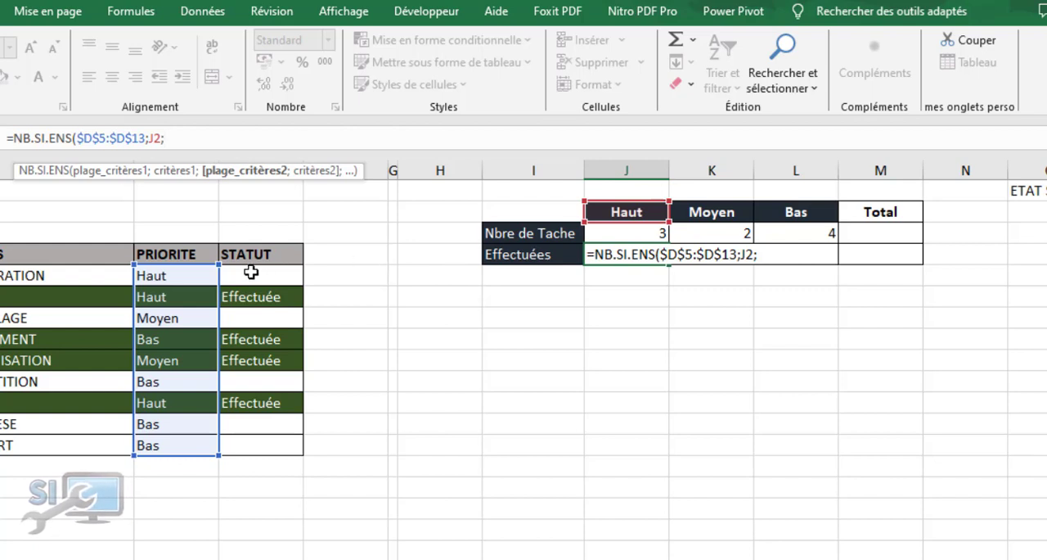
left_click_drag(258, 272, 270, 445)
left_click_drag(203, 138, 166, 138)
key("F4")
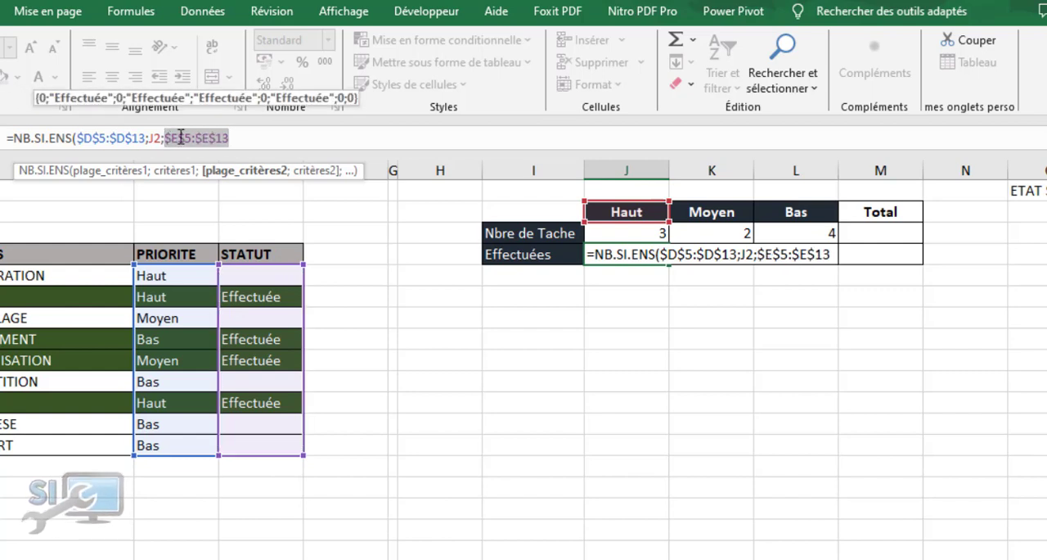
left_click(233, 141)
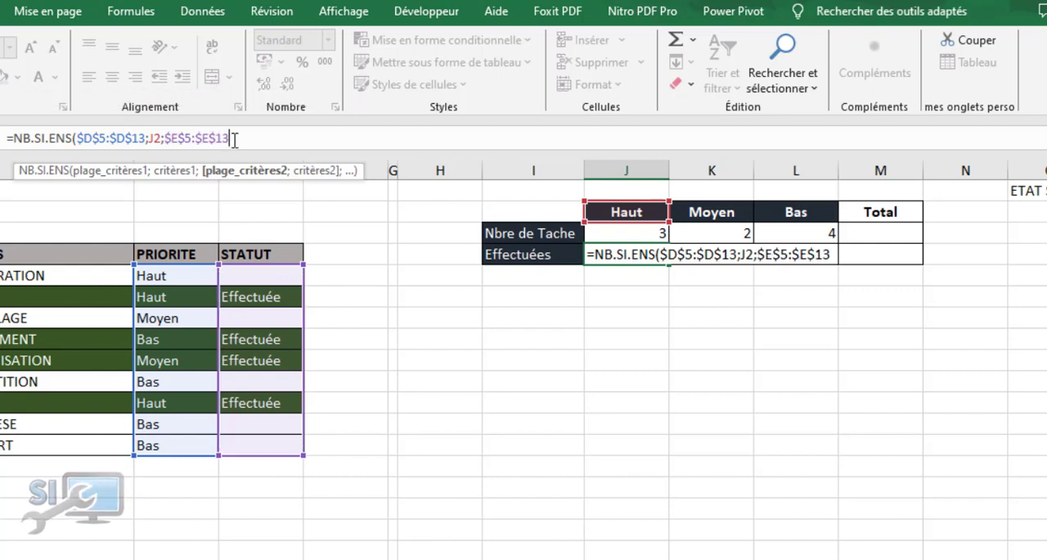
Complete the J4 formula with the criterion "Effectuée" and copy it across to K4 and L4
type(";\"Effectuée")
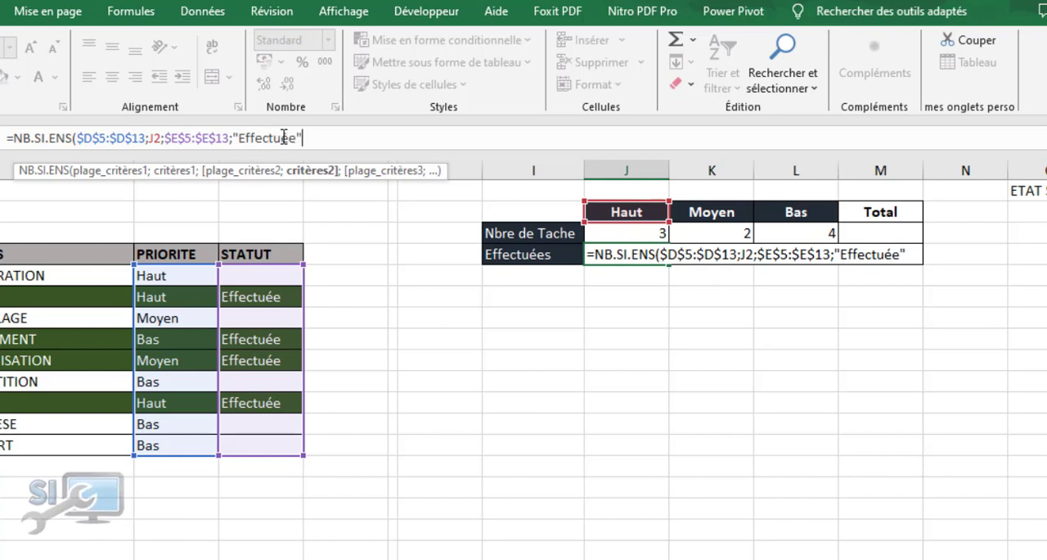
type(")")
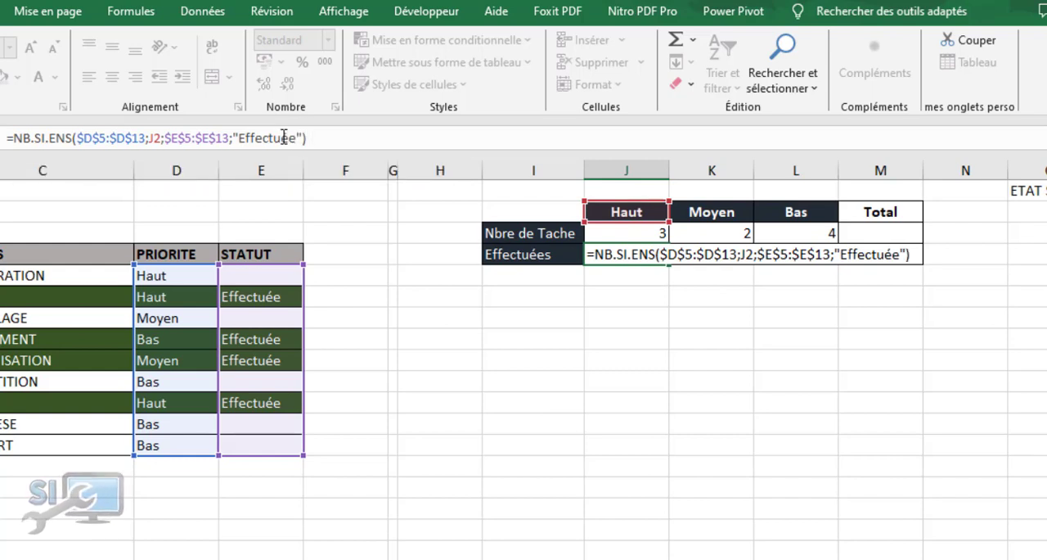
key("Return")
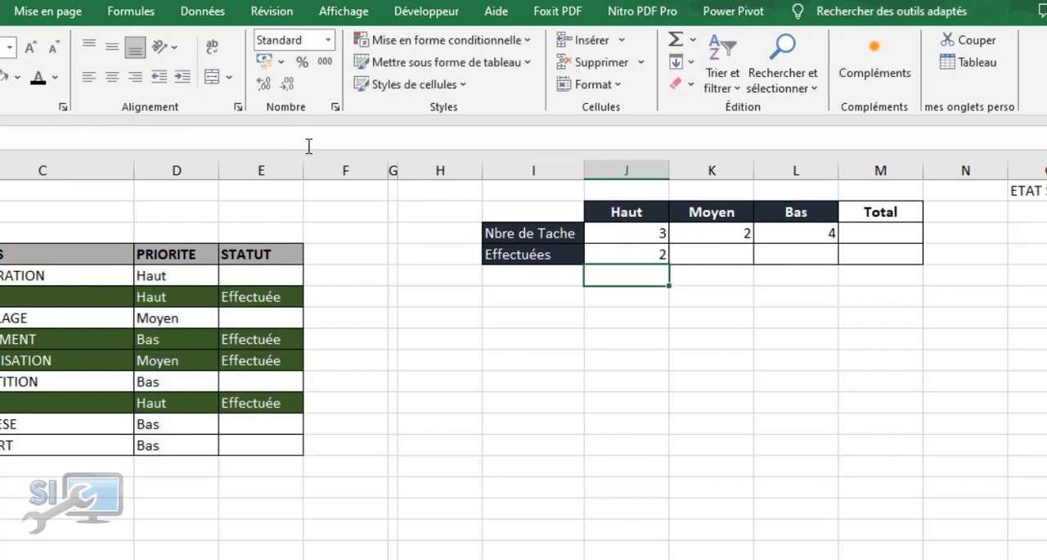
left_click(630, 252)
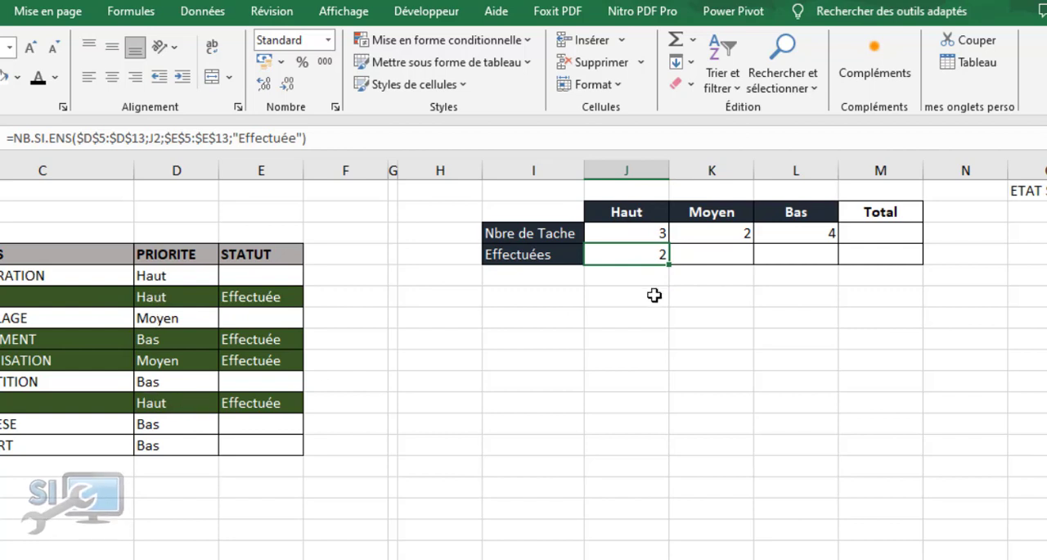
left_click_drag(669, 266, 835, 260)
Enter =SOMME(J3:L3) in cell M3 to total the number of tasks
left_click(886, 234)
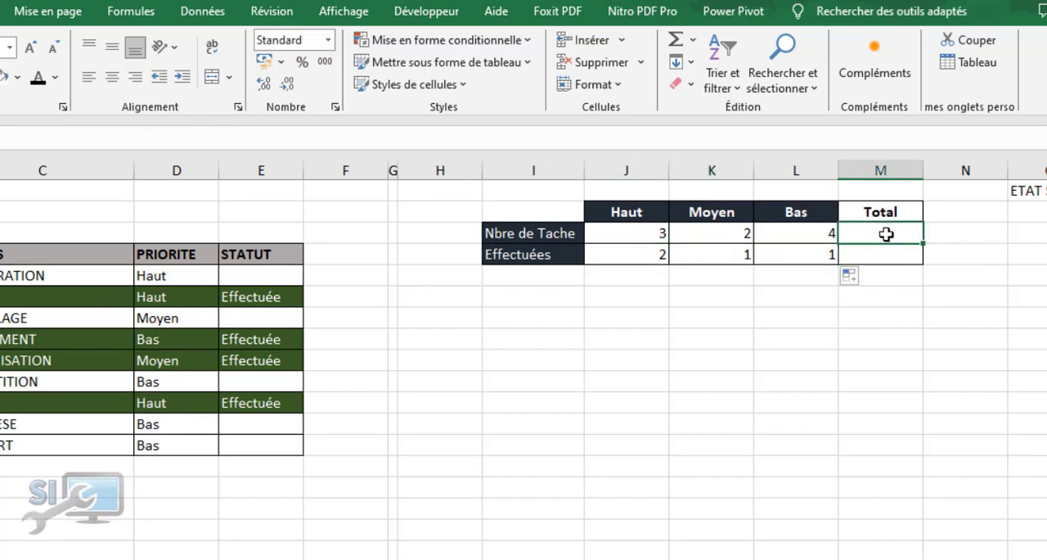
type("=so")
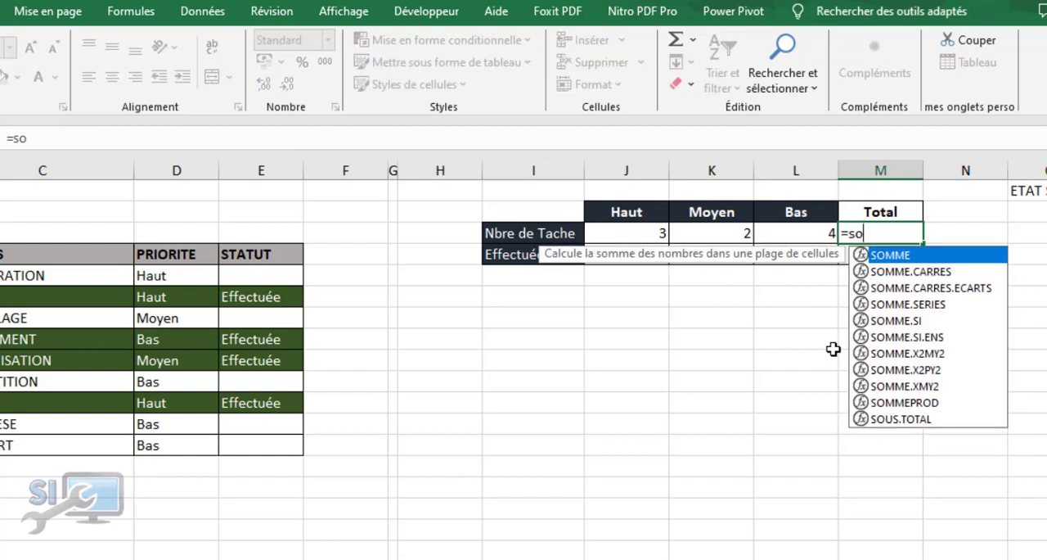
key("Tab")
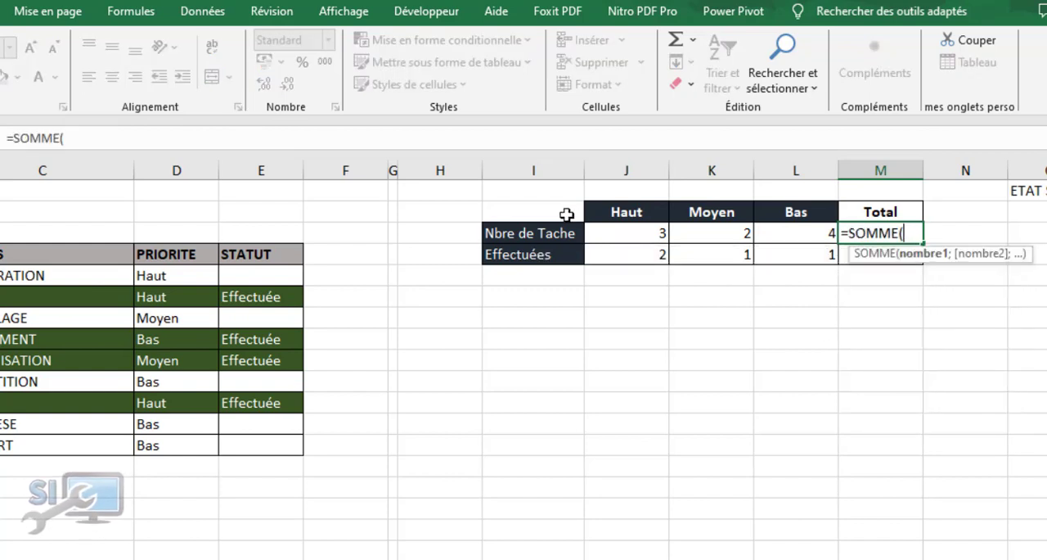
left_click_drag(624, 233, 793, 239)
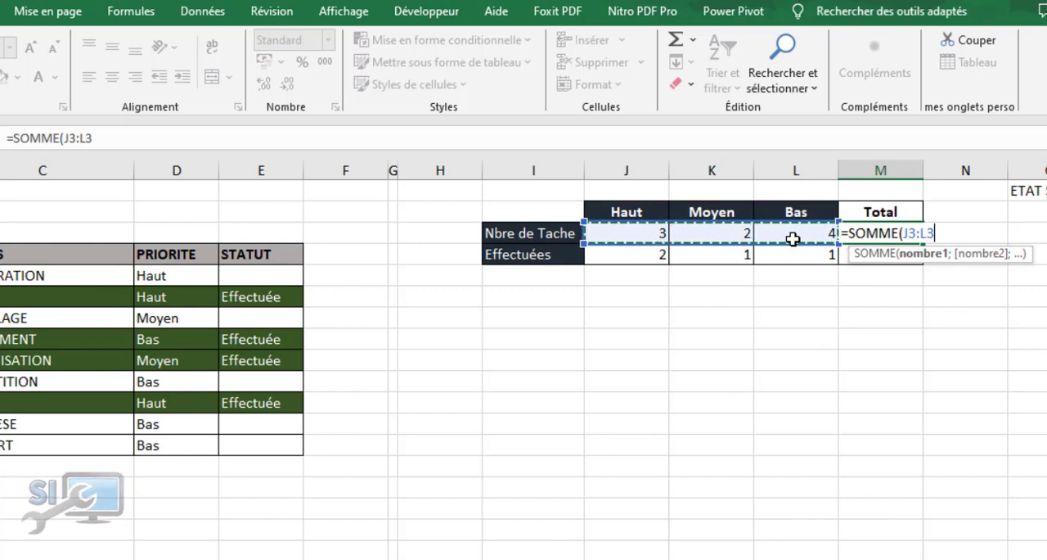
type(")")
key("Return")
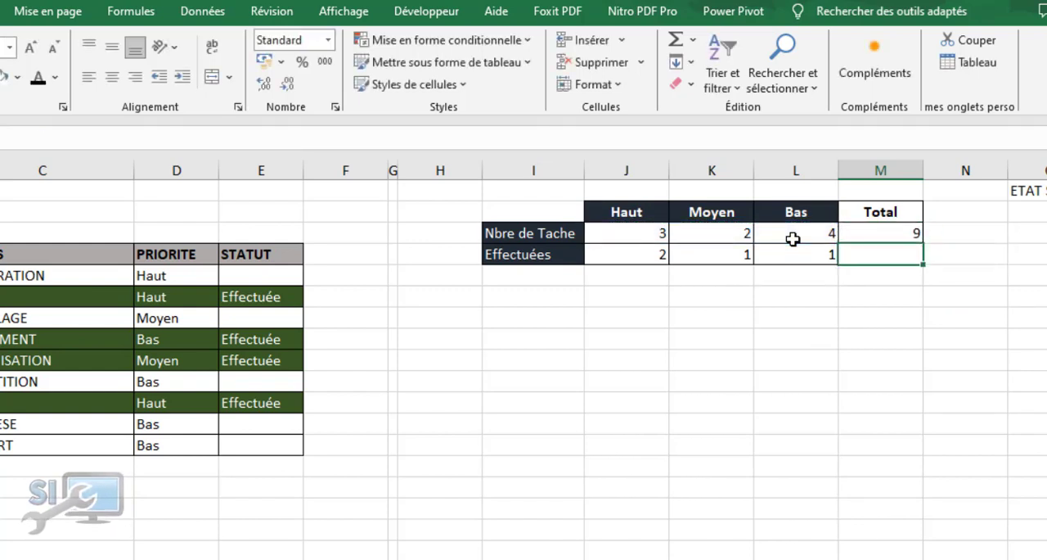
Copy the M3 total formula down to M4 for the Effectuées row
left_click(872, 229)
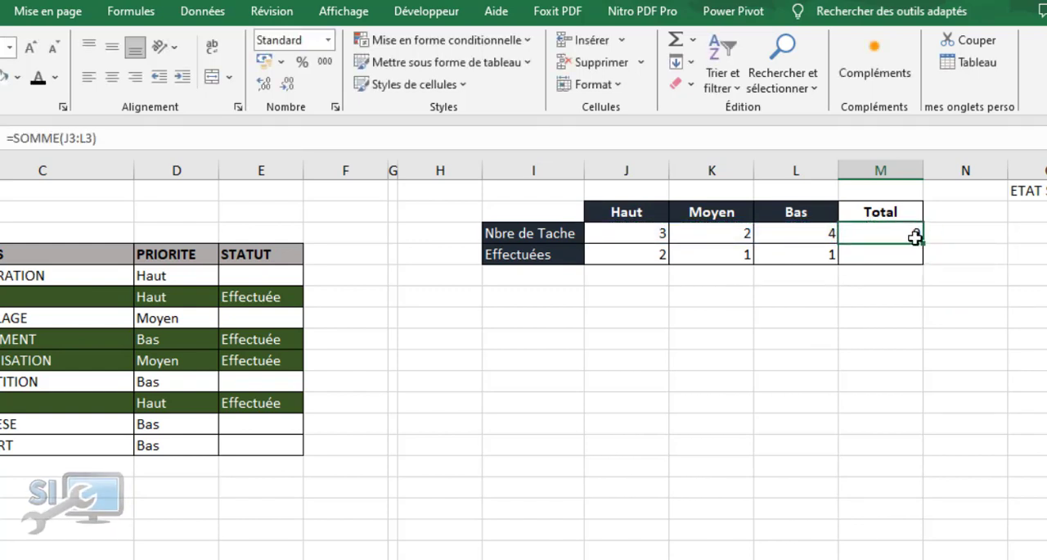
left_click_drag(922, 244, 922, 263)
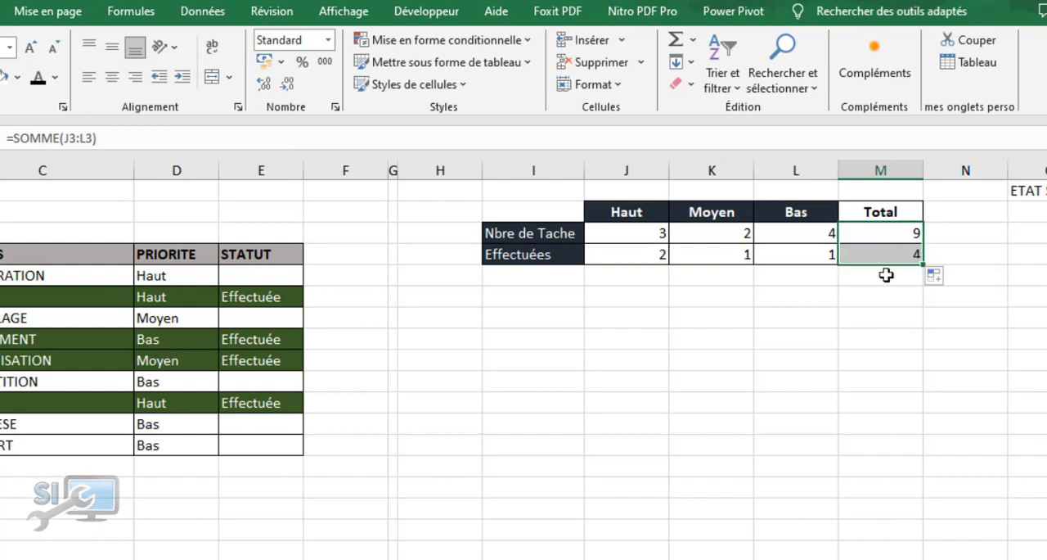
left_click(822, 330)
Try a formula subtracting the task total M3 from the completed total M4 in the blank cell above the task table
left_click(1044, 327)
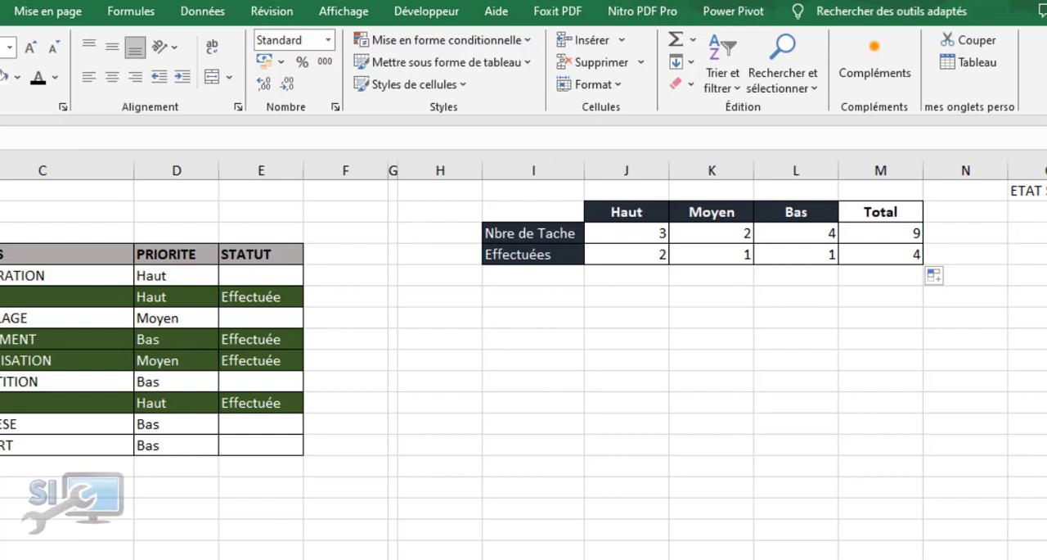
type("=")
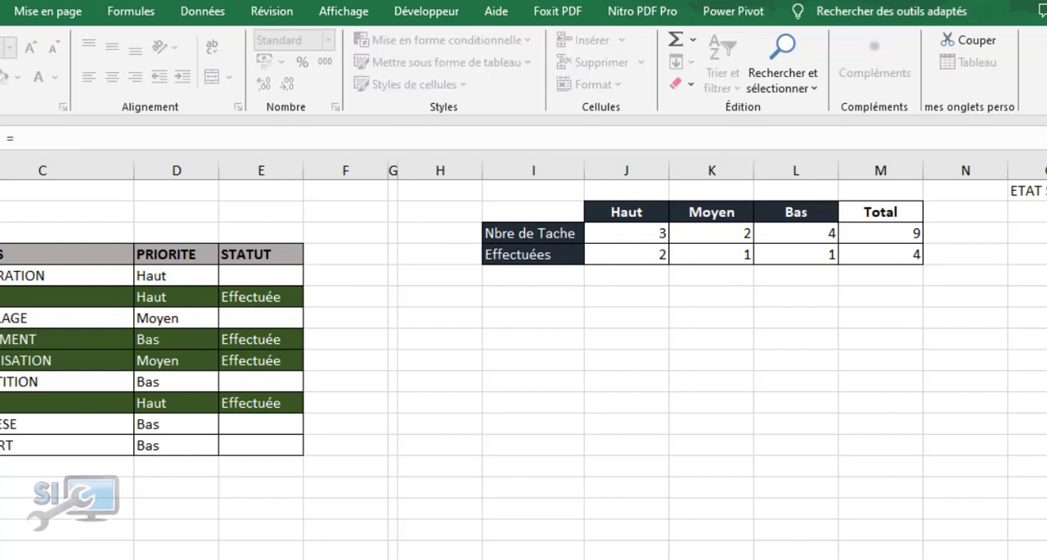
left_click(908, 258)
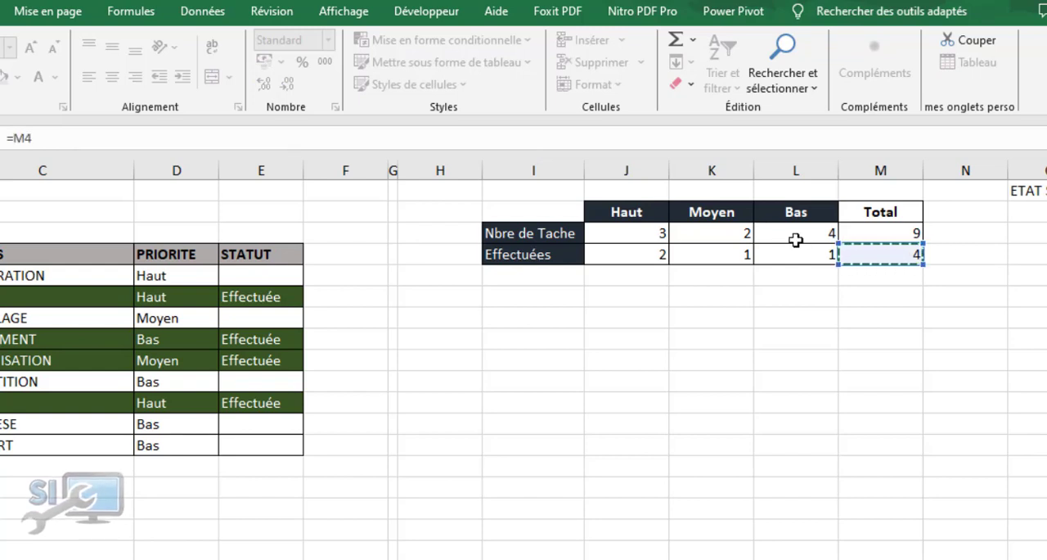
type("-")
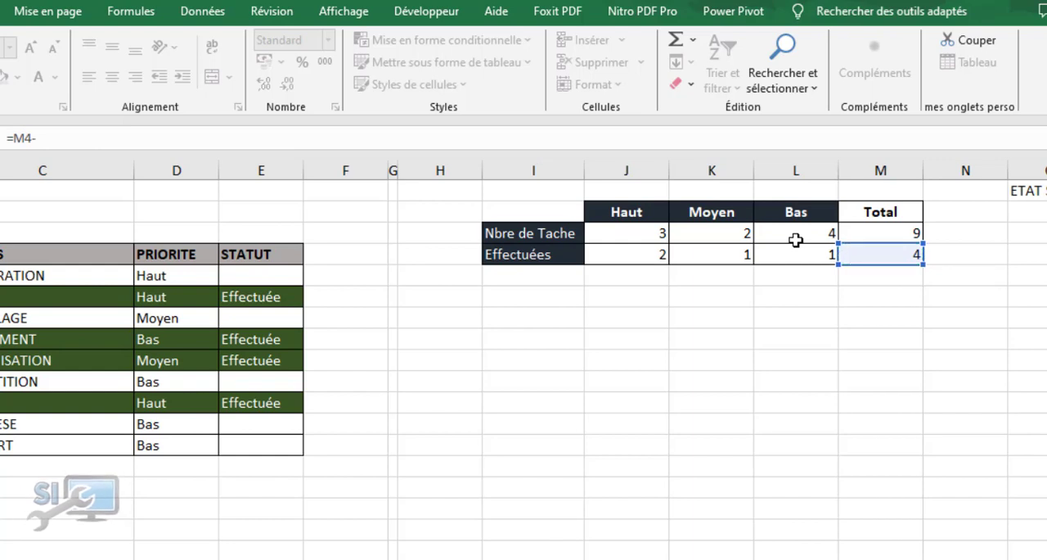
left_click(890, 235)
key("Return")
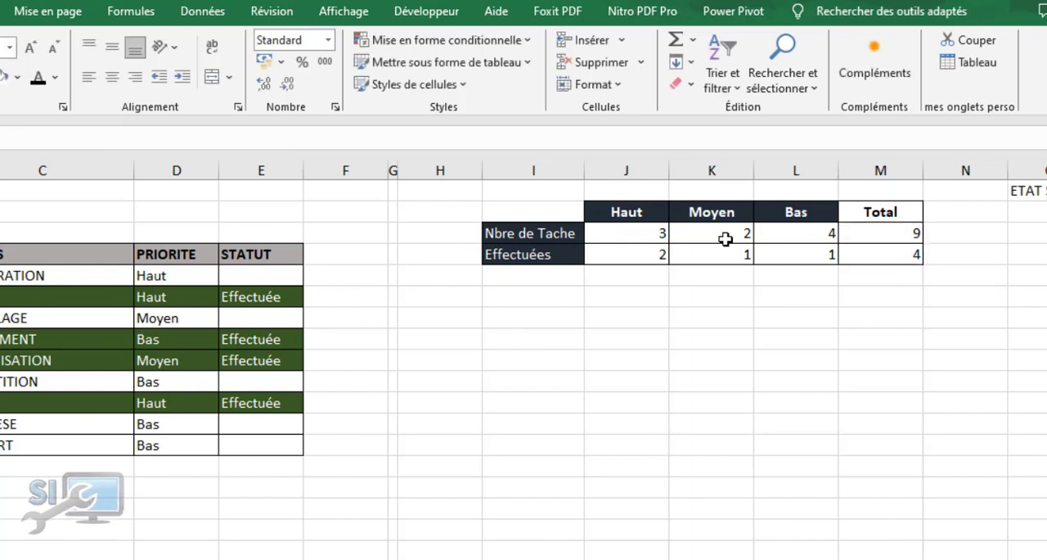
Enter the completion rate formula =M4/M3 in the blank cell above the task table and format it as a percentage
left_click(1, 192)
type("=")
left_click(875, 256)
type("/")
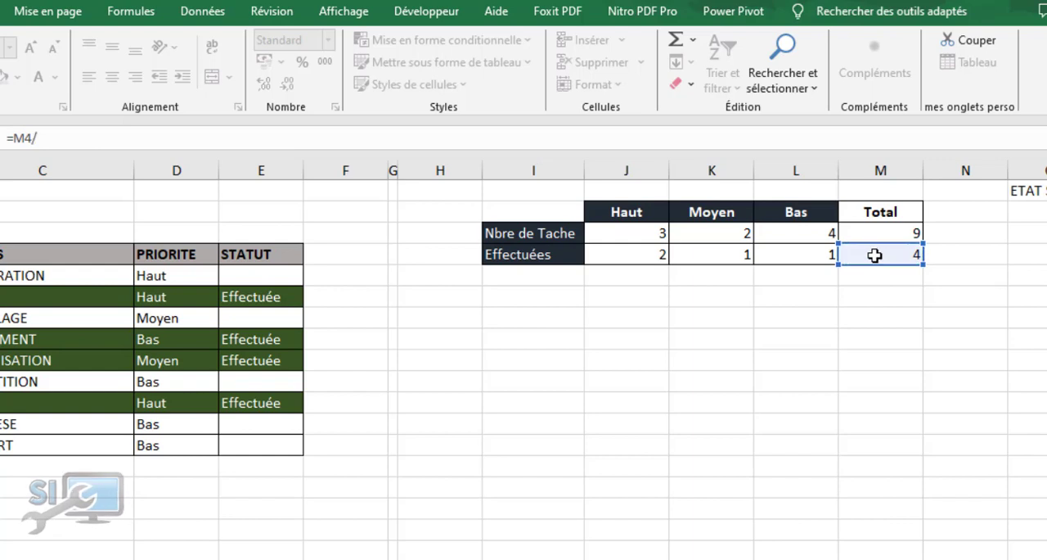
left_click(891, 233)
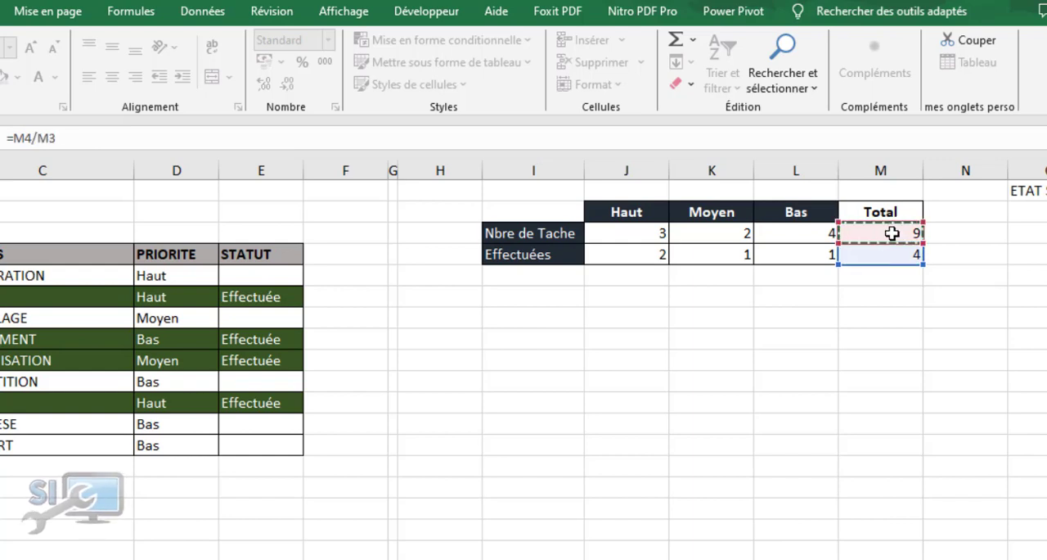
key("Return")
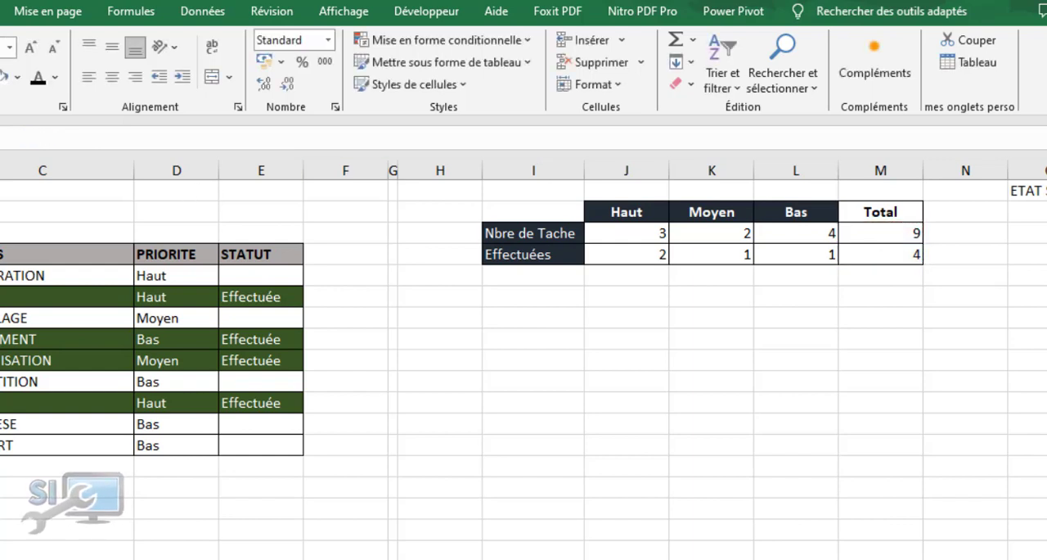
left_click(1046, 190)
left_click(301, 63)
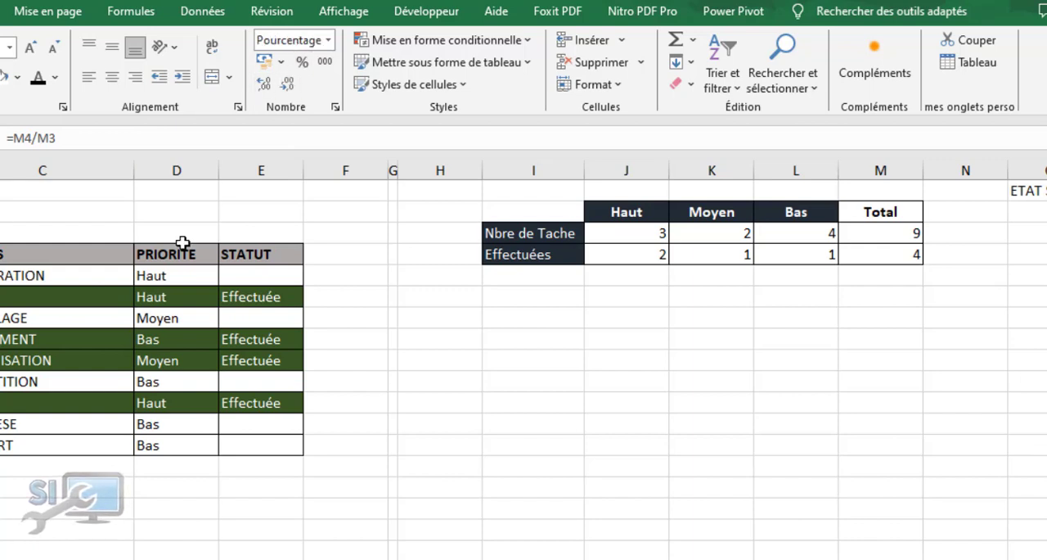
Merge and centre the two blank rows above the task table's headers through column E, and align the content vertically to the middle
left_click_drag(19, 227, 278, 231)
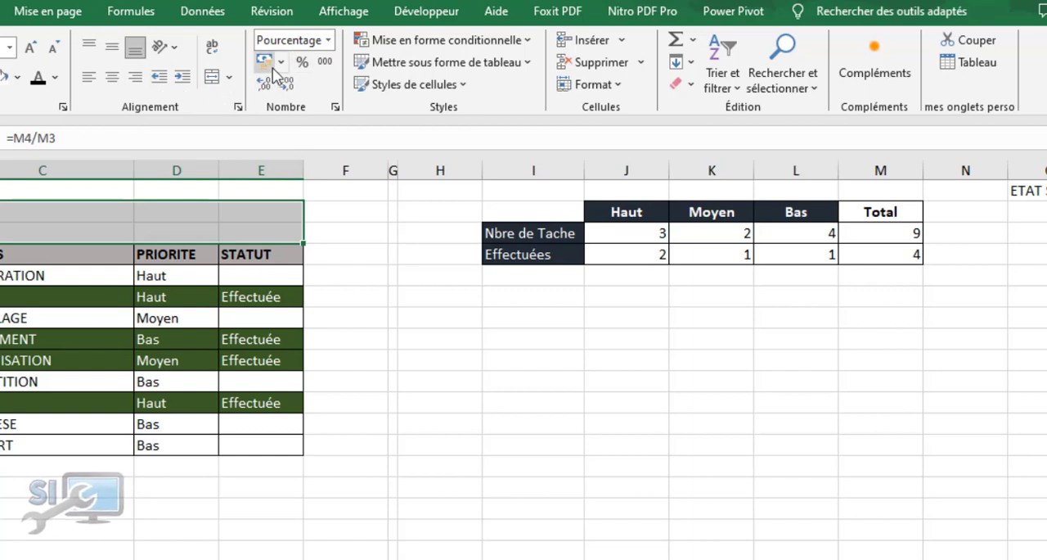
left_click(229, 79)
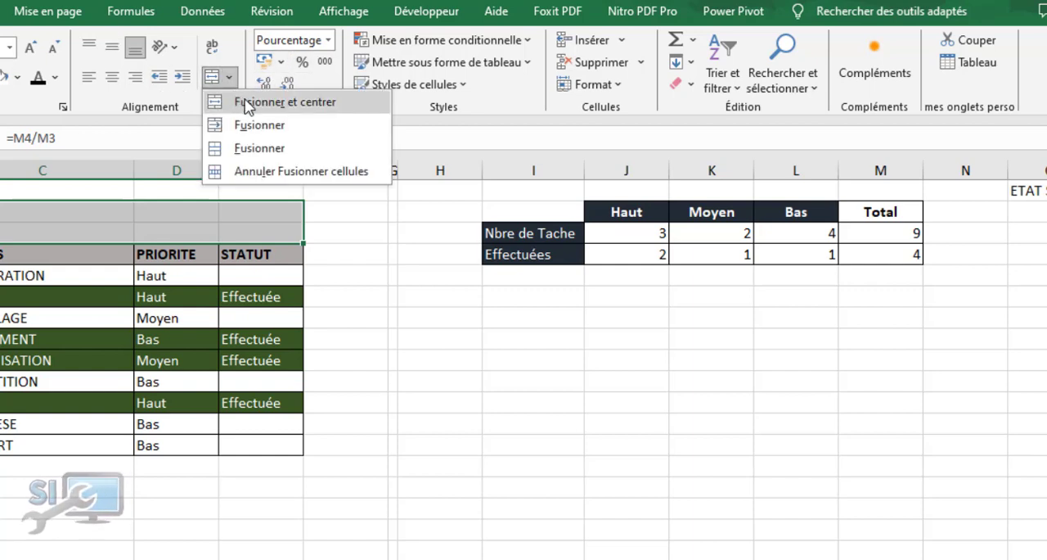
left_click(248, 102)
left_click(112, 51)
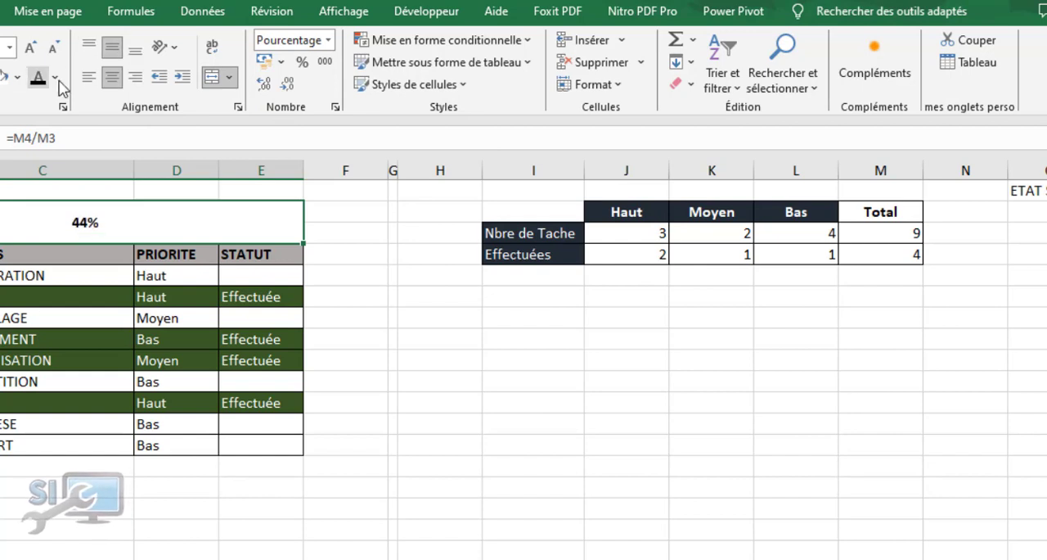
Fill the merged percentage cell with dark blue and set its text colour to white
left_click(19, 77)
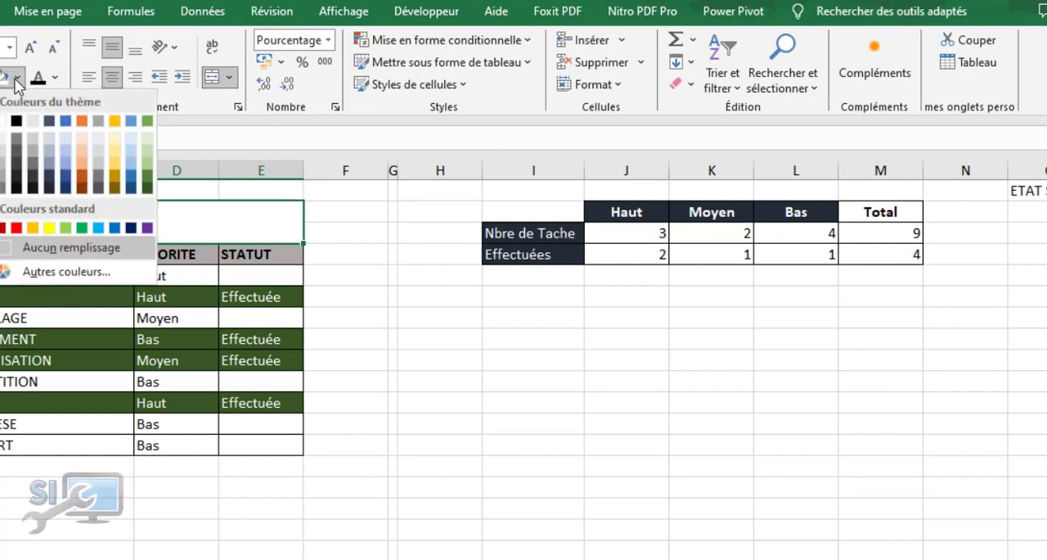
left_click(66, 187)
left_click(54, 77)
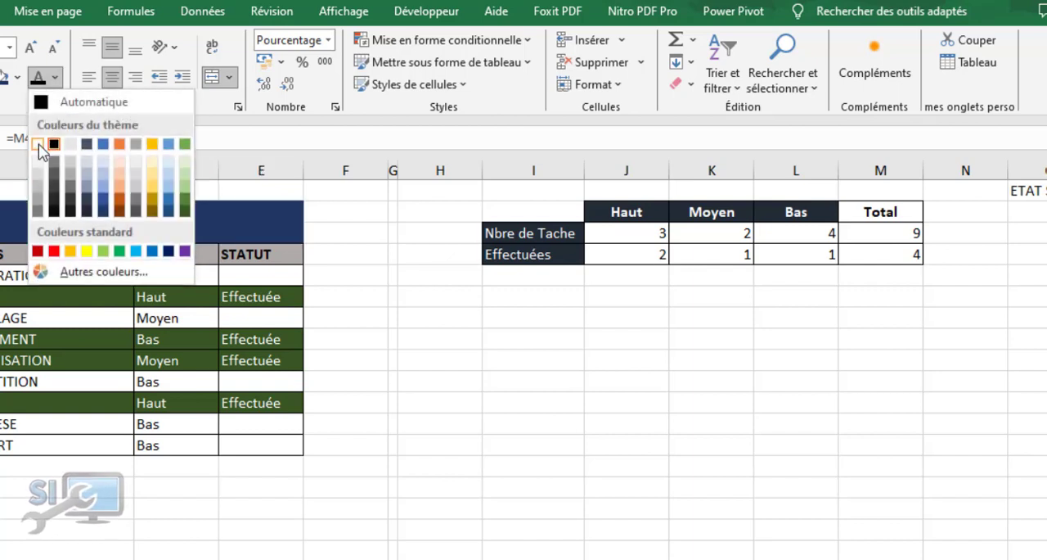
left_click(37, 143)
Enlarge the text of the merged percentage cell by several font sizes
left_click(30, 47)
left_click(30, 47)
left_click(29, 48)
left_click(28, 48)
left_click(514, 366)
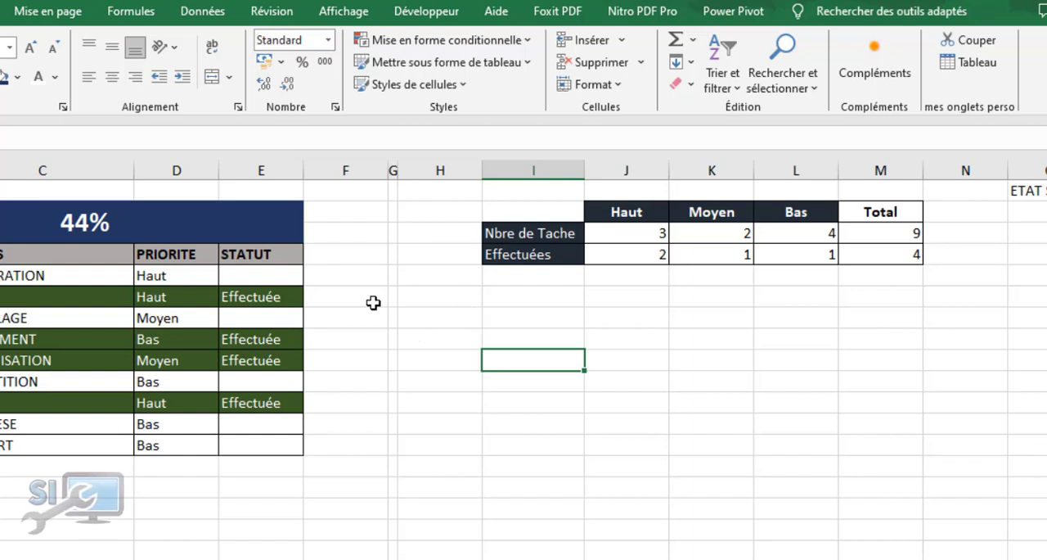
left_click(93, 248)
left_click(98, 226)
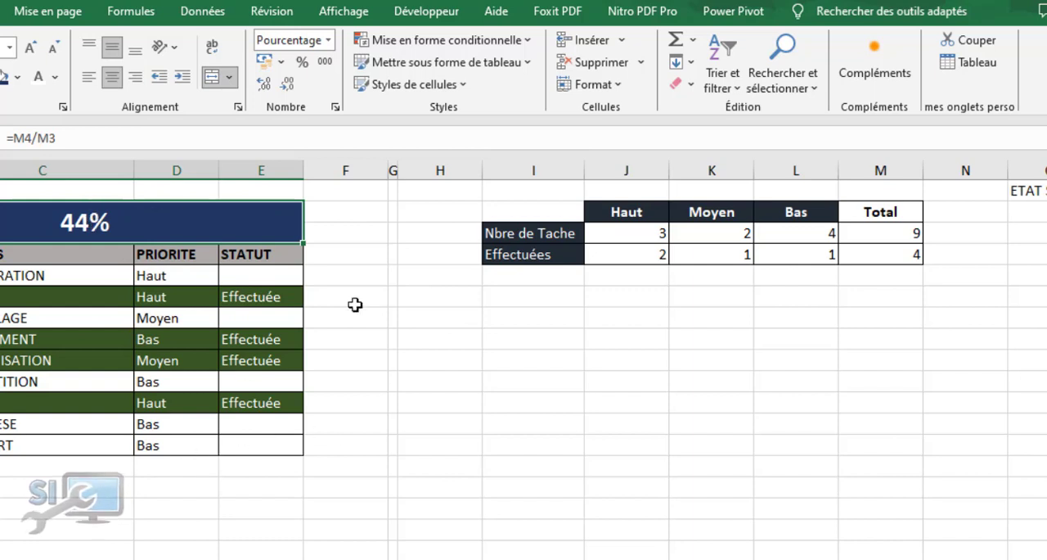
left_click(430, 193)
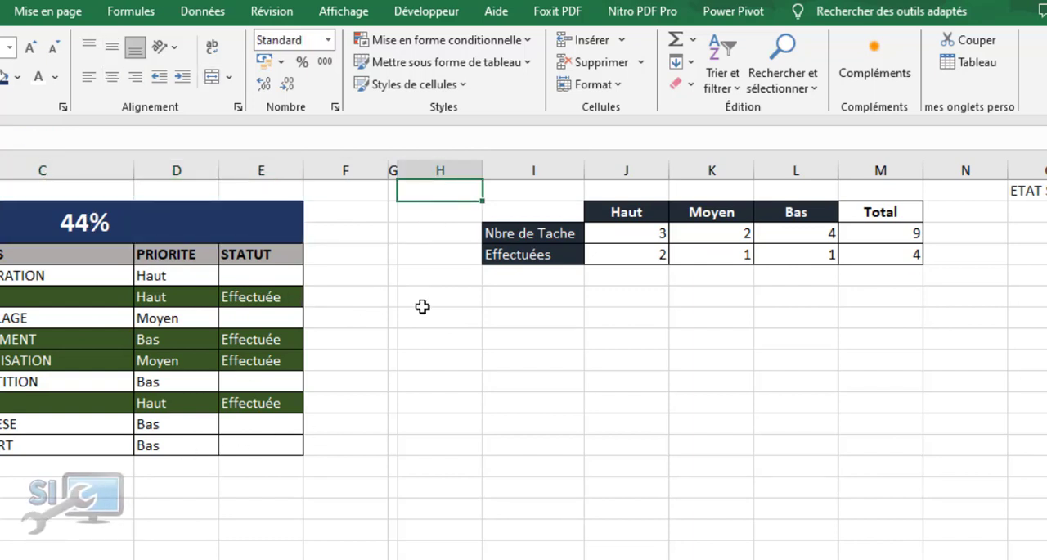
type("1-")
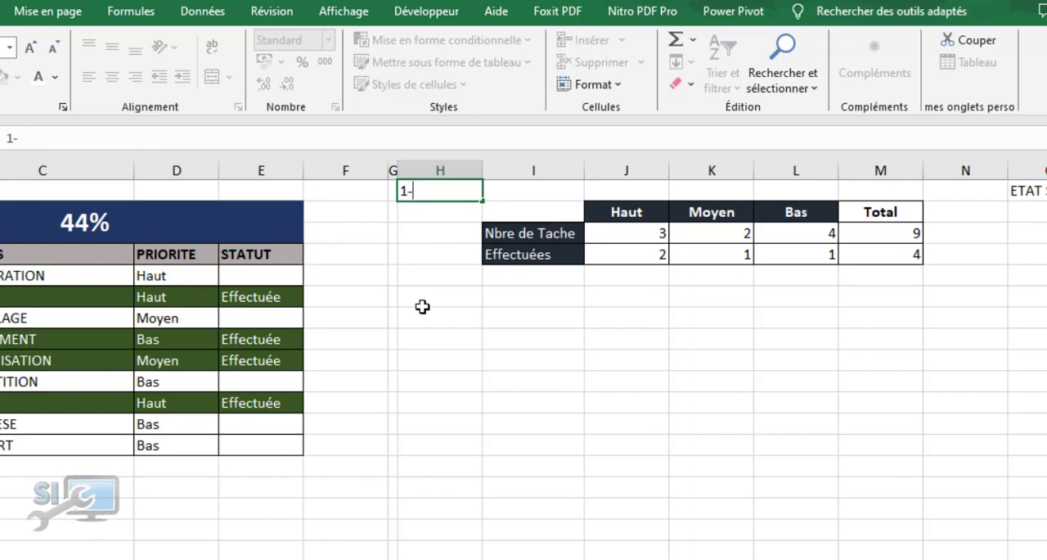
left_click(103, 224)
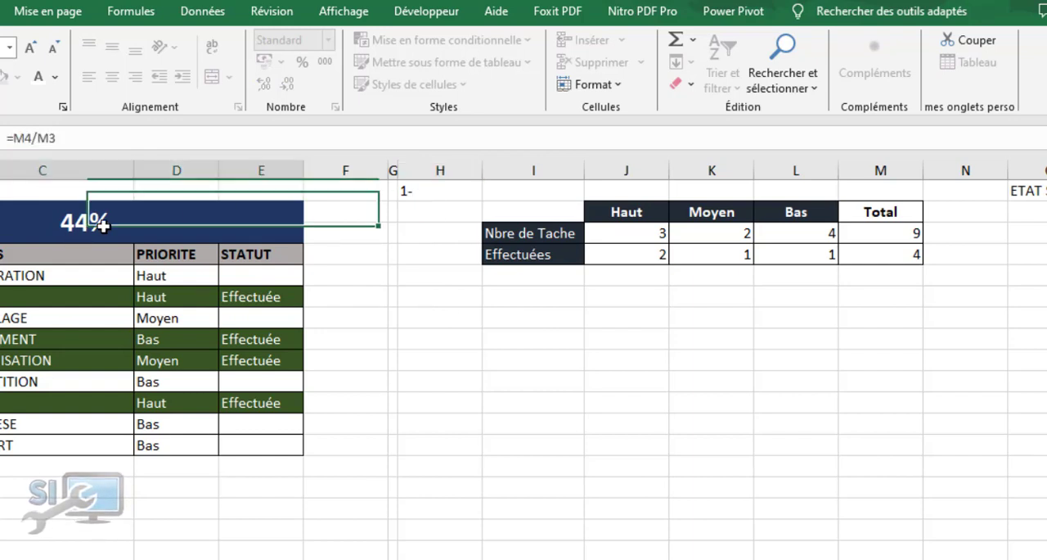
Enter the formula =1-B2 in cell H1 to compute the remaining percentage from the merged banner cell
left_click(437, 189)
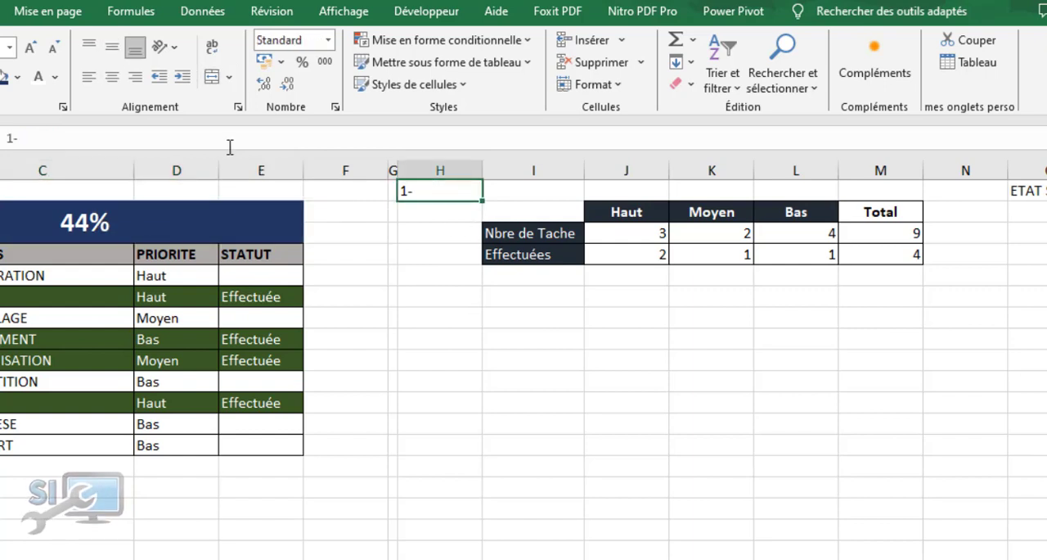
type("=")
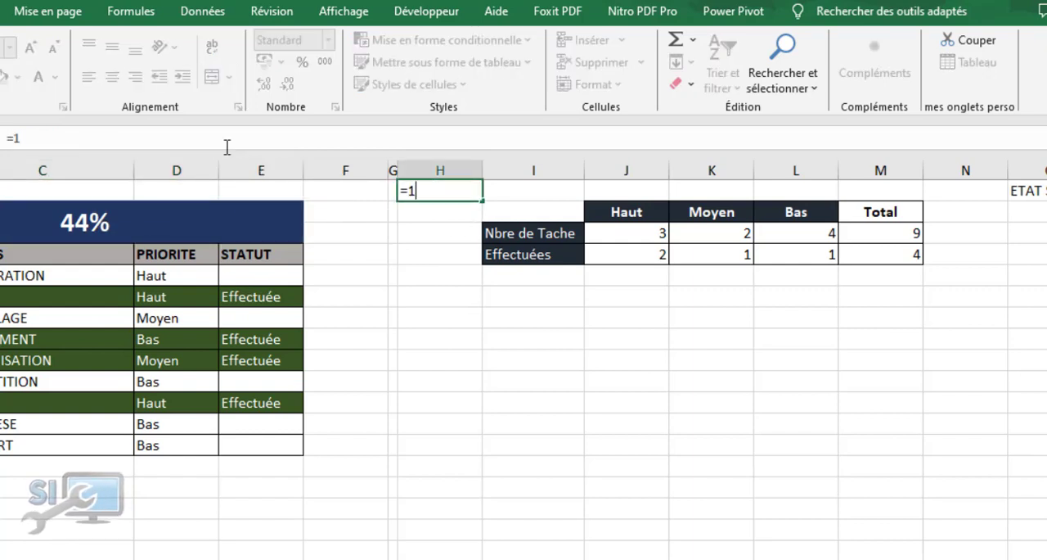
type("1-")
left_click(131, 225)
key("Return")
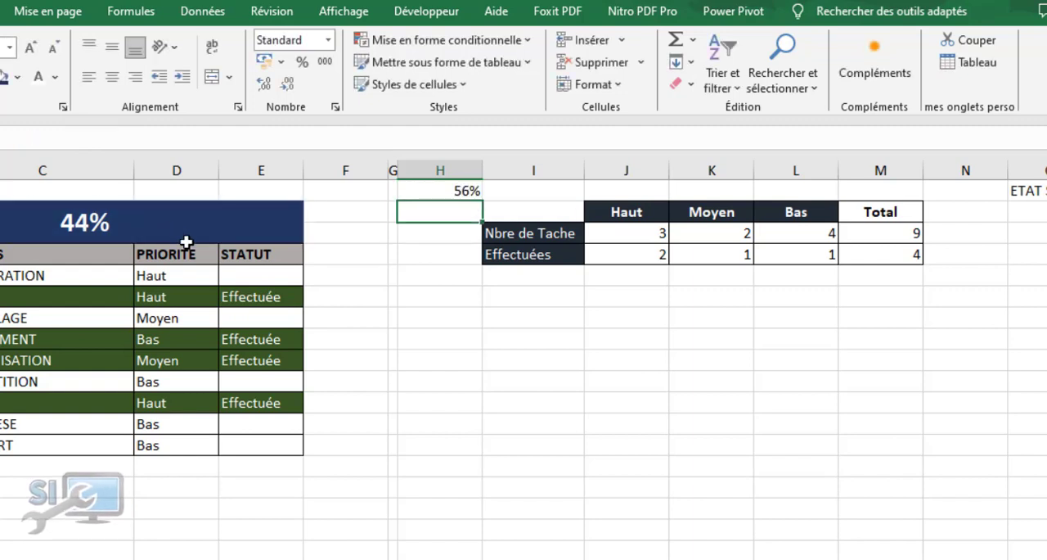
left_click(437, 188)
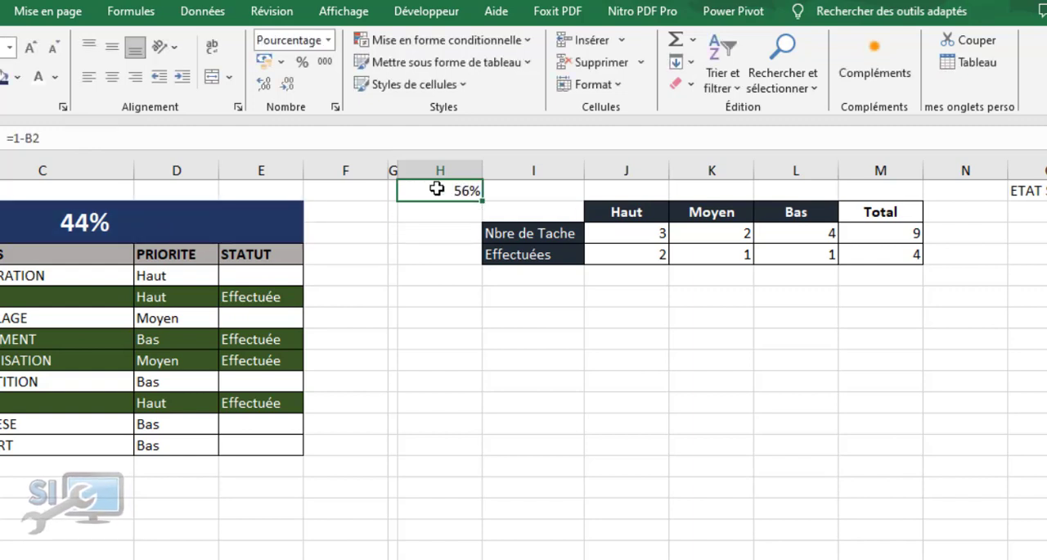
left_click(82, 221)
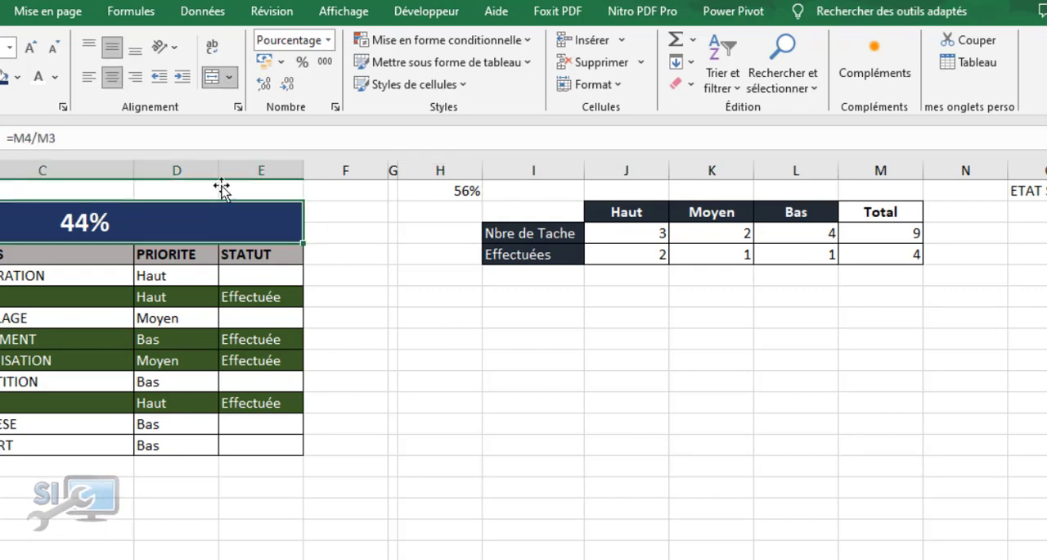
left_click(467, 190)
left_click_drag(466, 191, 540, 190)
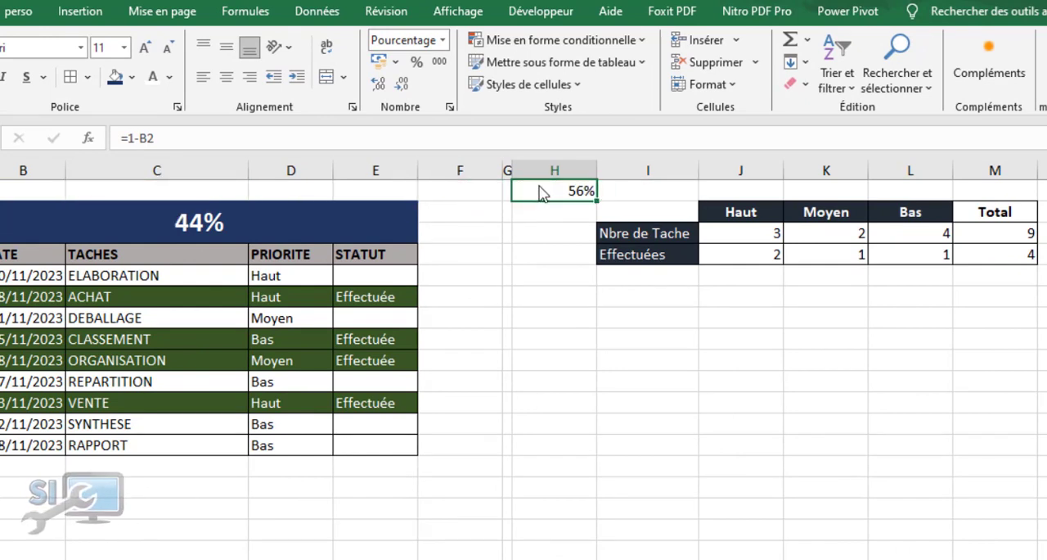
Enter a formula in cell H2 that references the merged percentage cell B2
left_click(543, 213)
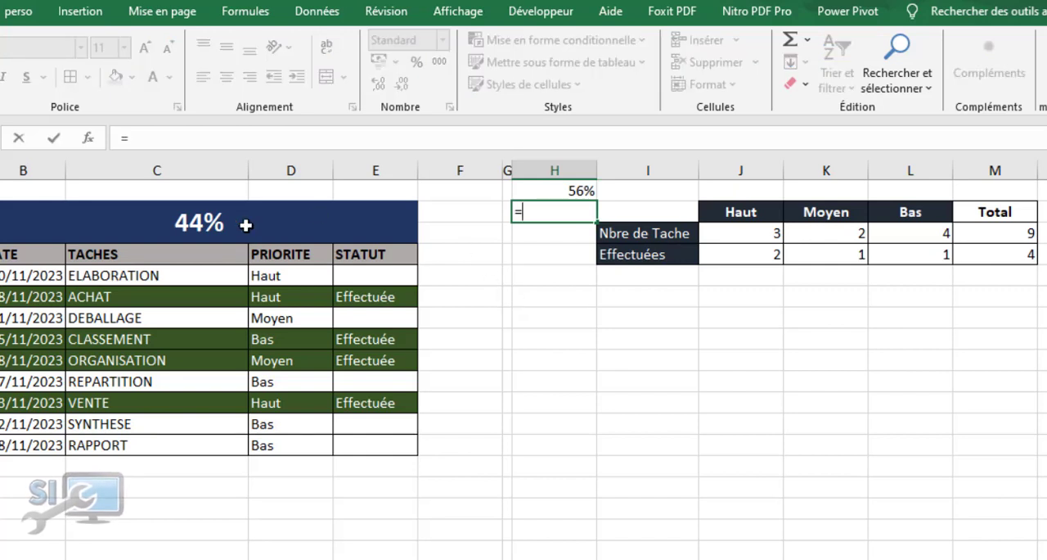
left_click(219, 229)
key("Return")
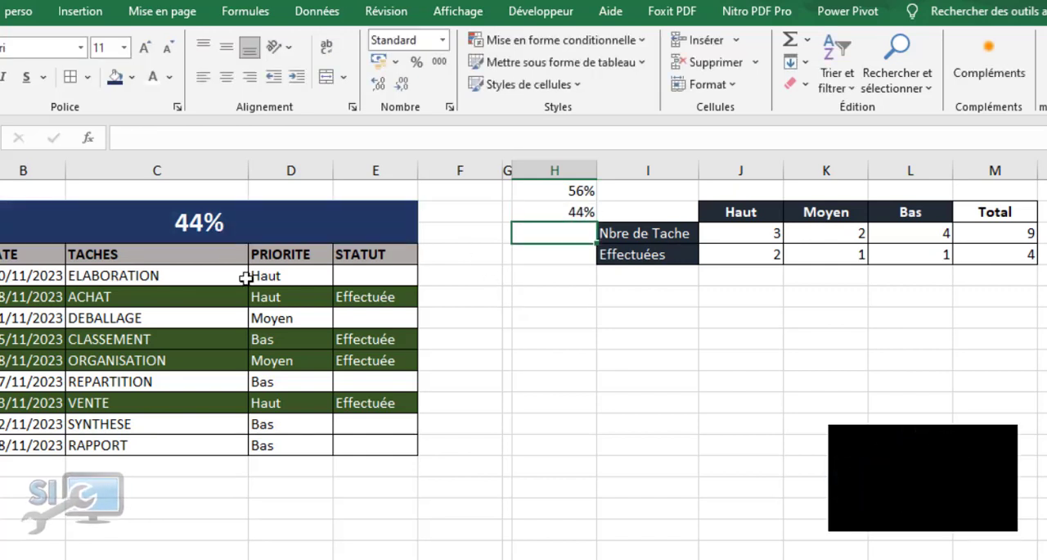
left_click(534, 291)
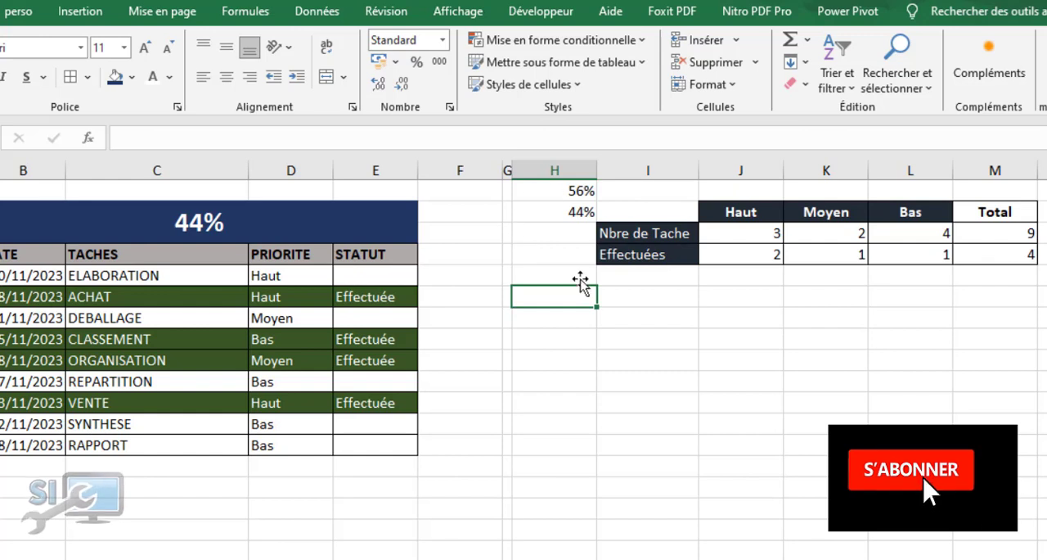
left_click(551, 191)
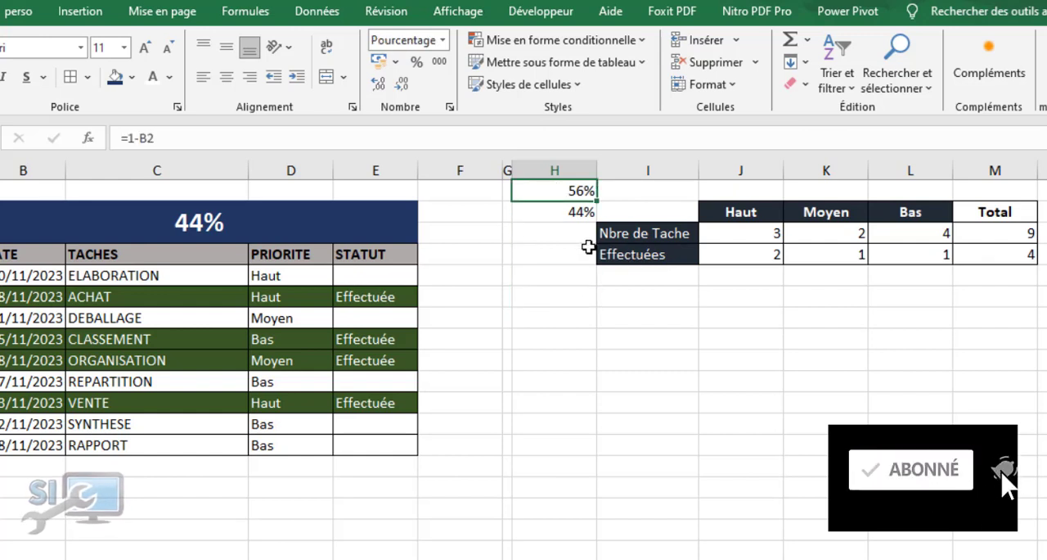
left_click(687, 363)
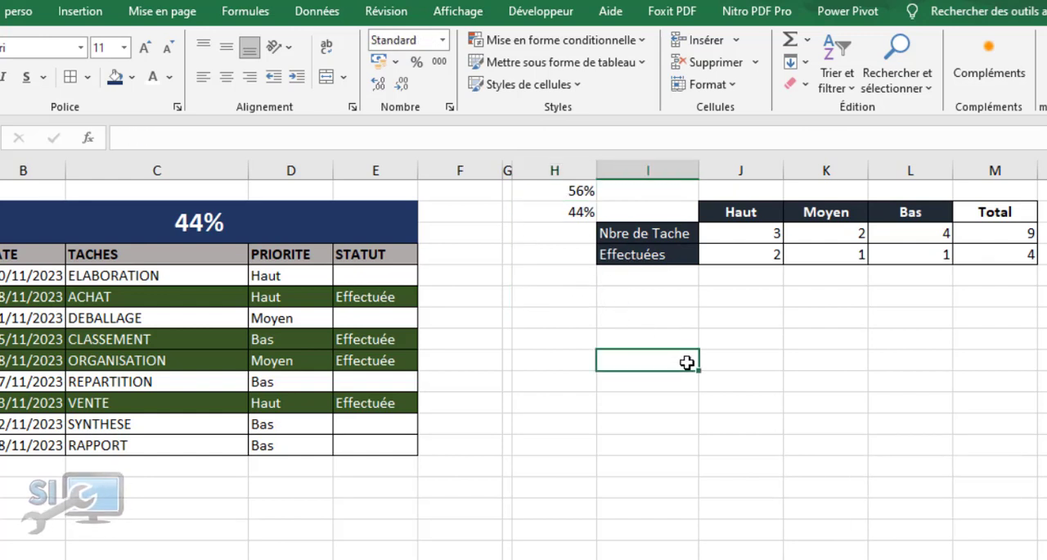
Insert a doughnut chart from H1:H2, placed just below the priority summary table, and remove its chart title
left_click_drag(550, 191, 559, 209)
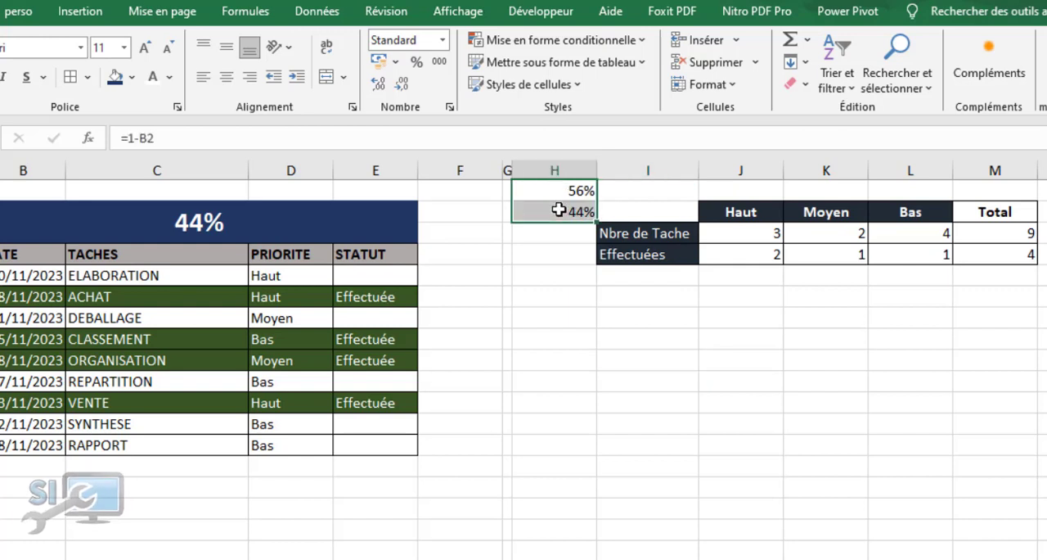
left_click(66, 18)
left_click(278, 84)
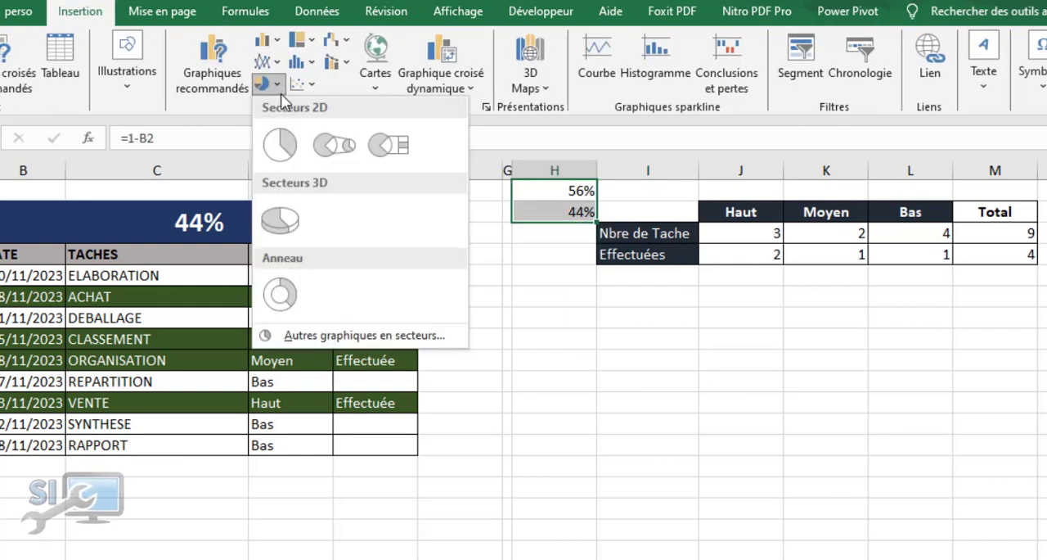
left_click(282, 288)
left_click_drag(651, 260, 888, 273)
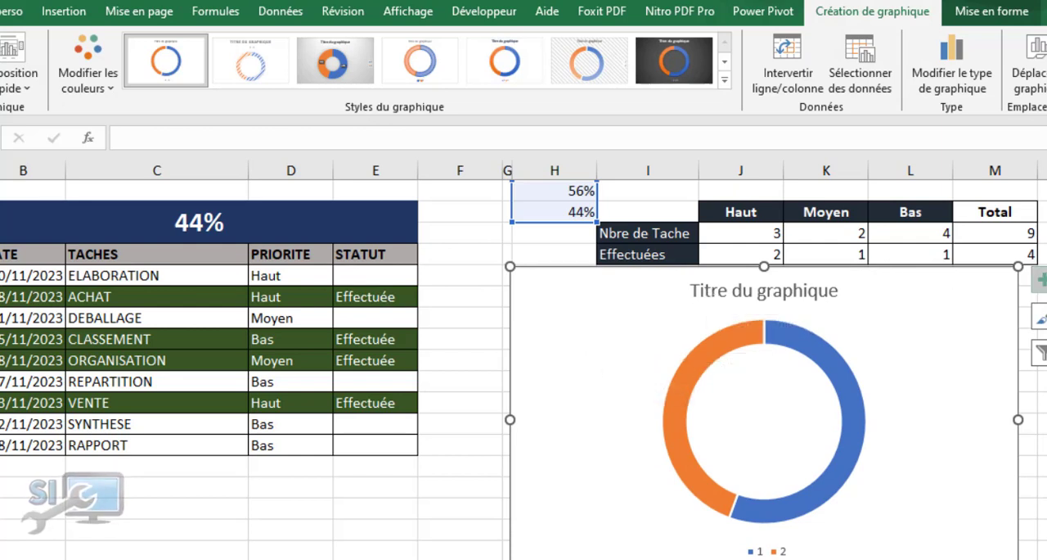
left_click(1039, 279)
left_click(314, 304)
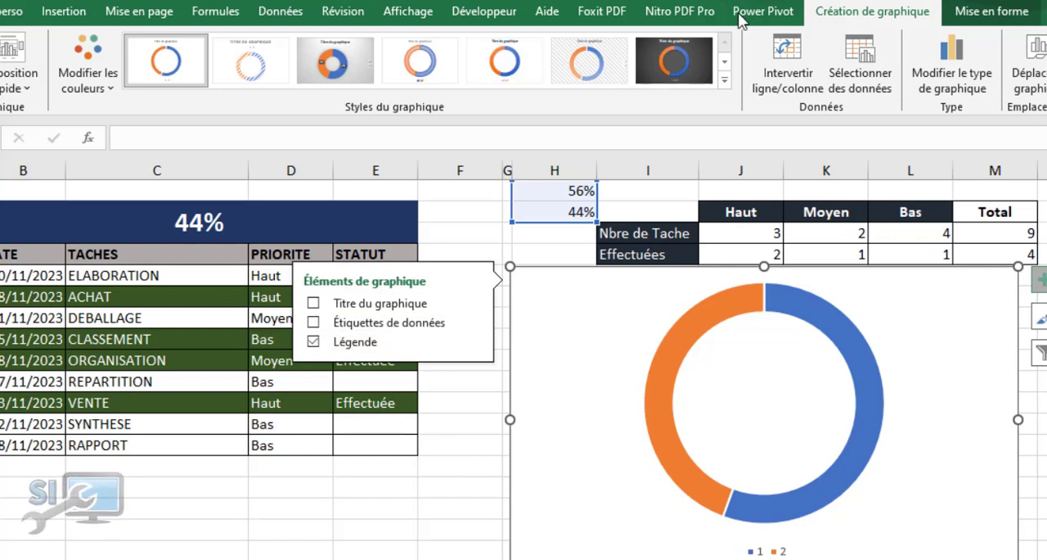
Set the doughnut chart's area to no fill and no outline, and shift the chart slightly downward
left_click(969, 12)
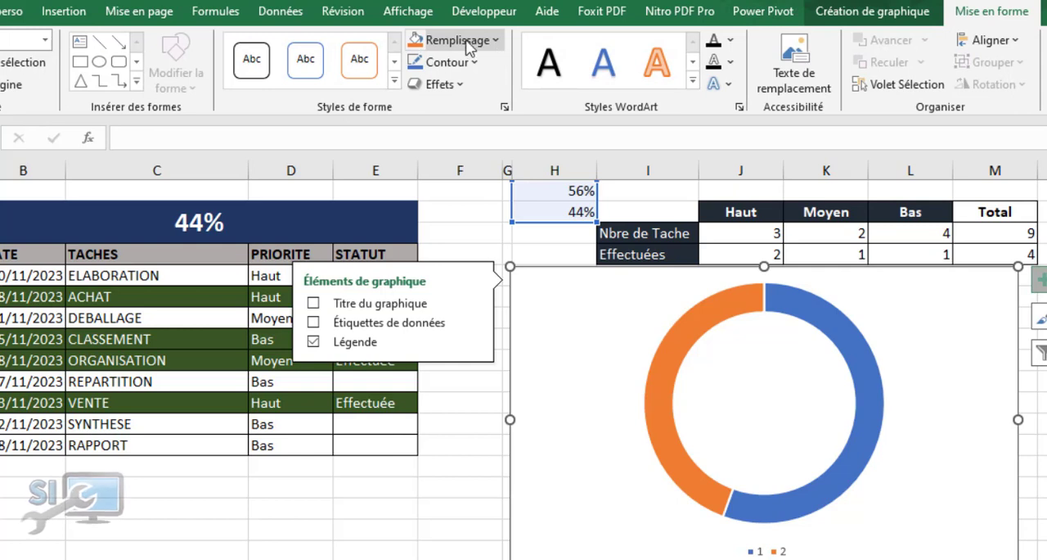
left_click(469, 43)
left_click(479, 232)
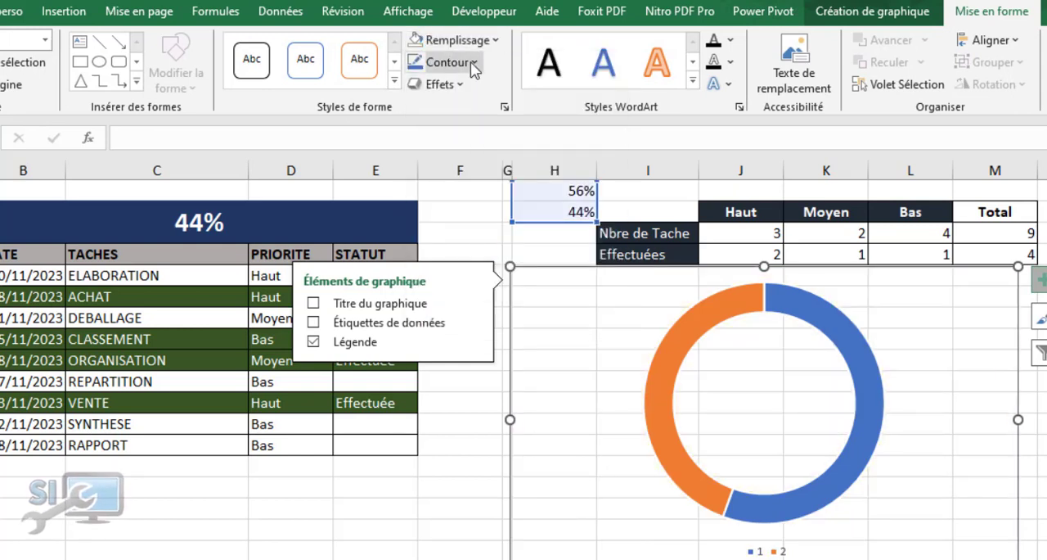
left_click(472, 62)
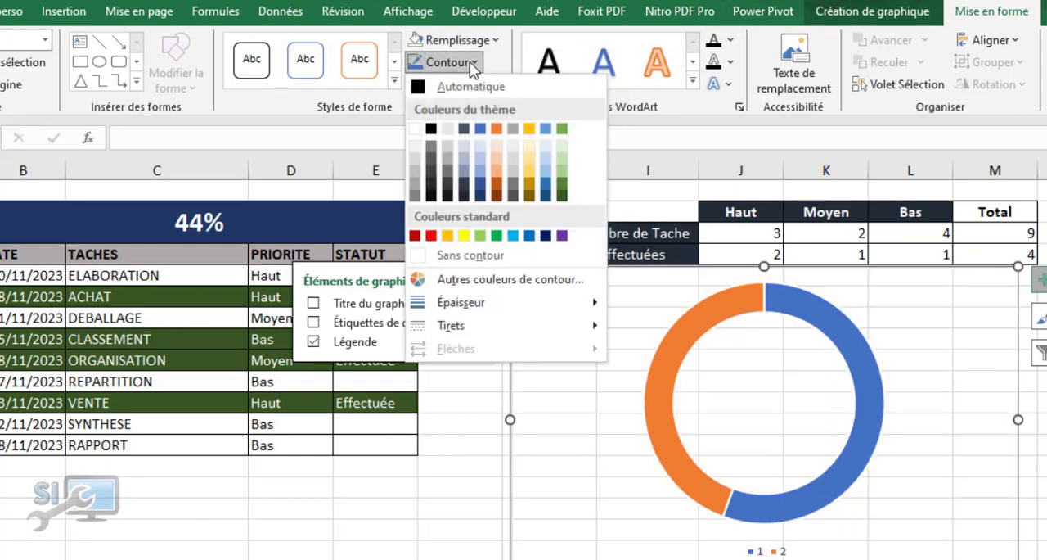
left_click(472, 257)
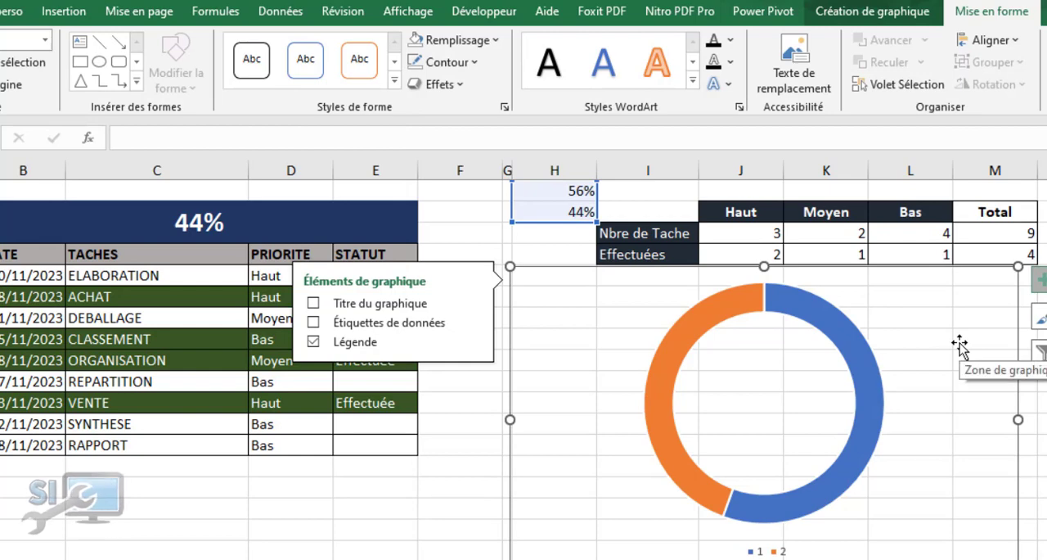
left_click(1043, 401)
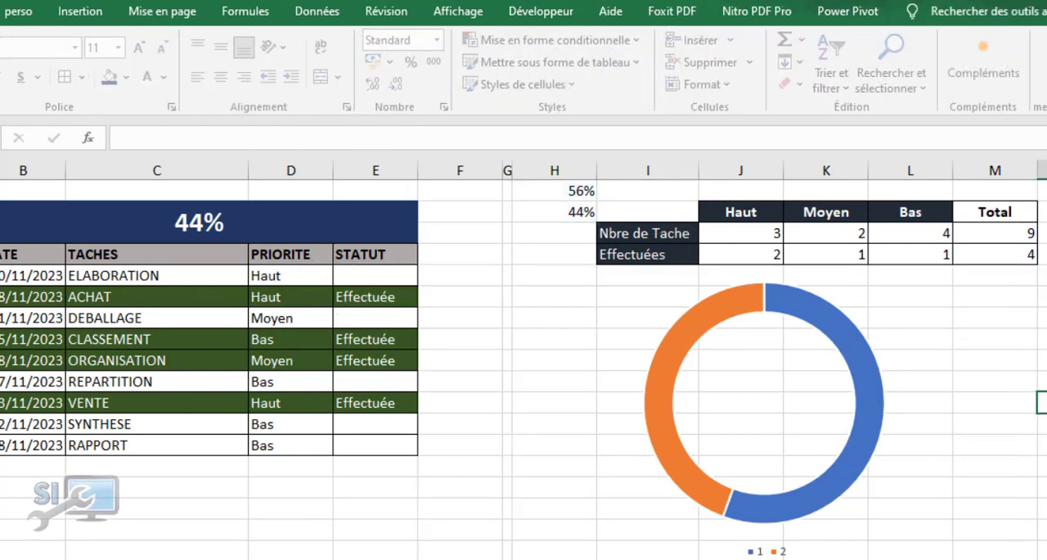
left_click(918, 338)
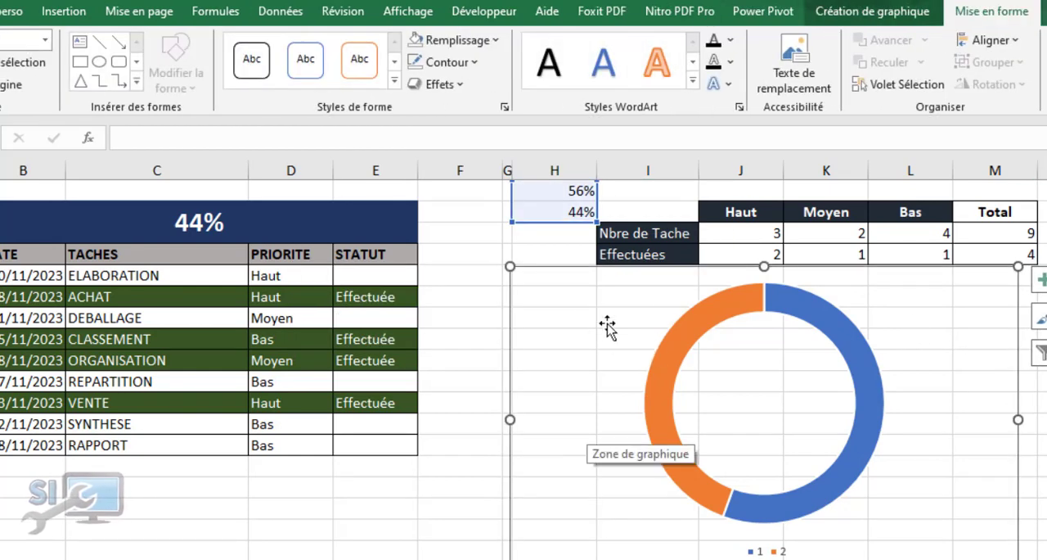
left_click_drag(563, 270, 565, 279)
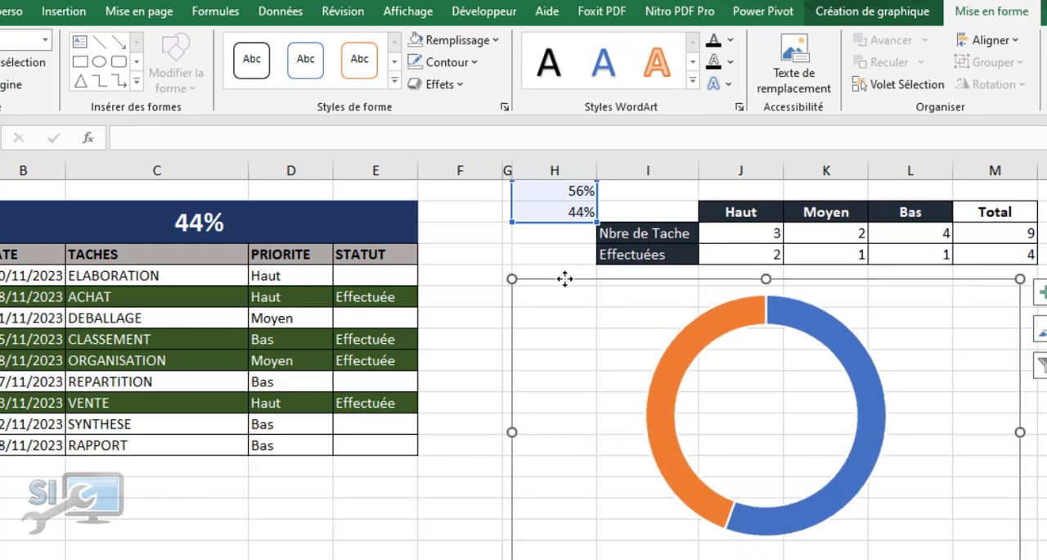
Fill the doughnut's 56% segment with light grey and its 44% segment with dark green
left_click(718, 319)
left_click(794, 324)
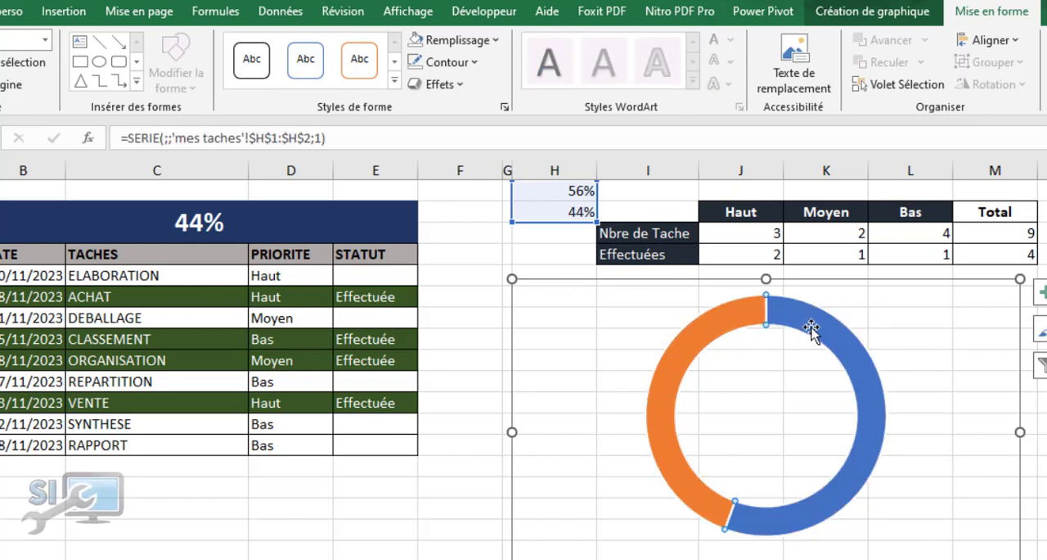
double_click(812, 327)
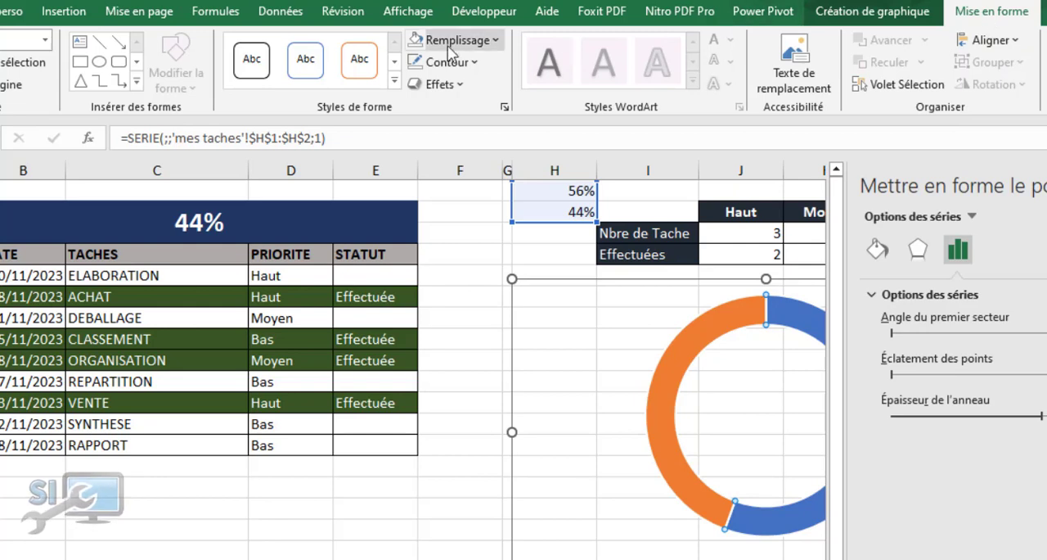
left_click(495, 43)
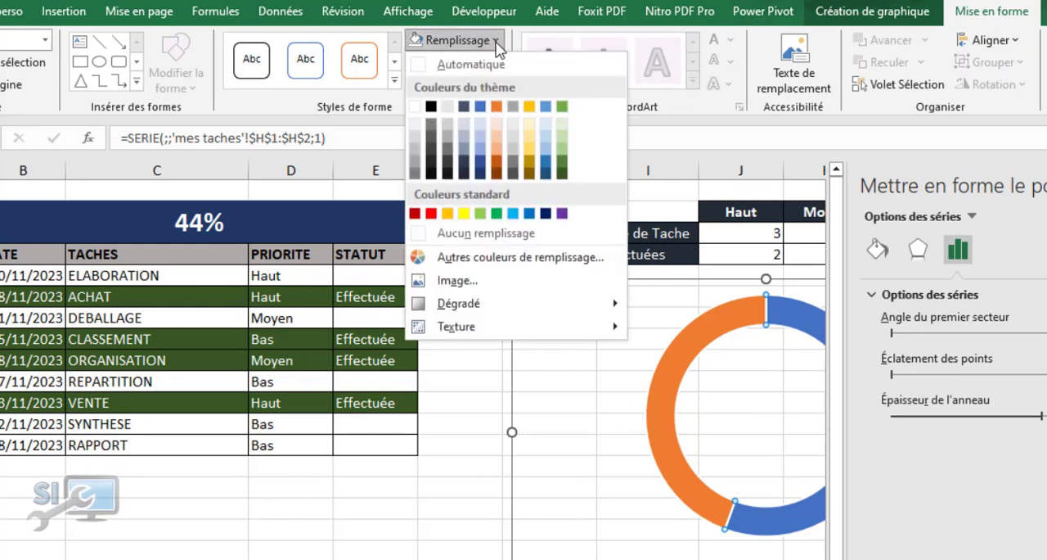
left_click(447, 131)
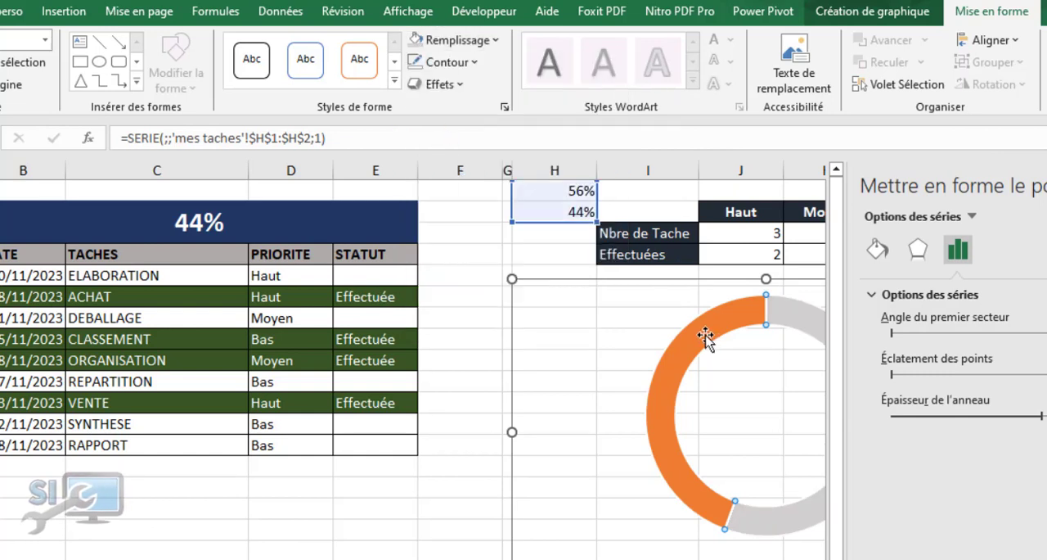
left_click(496, 42)
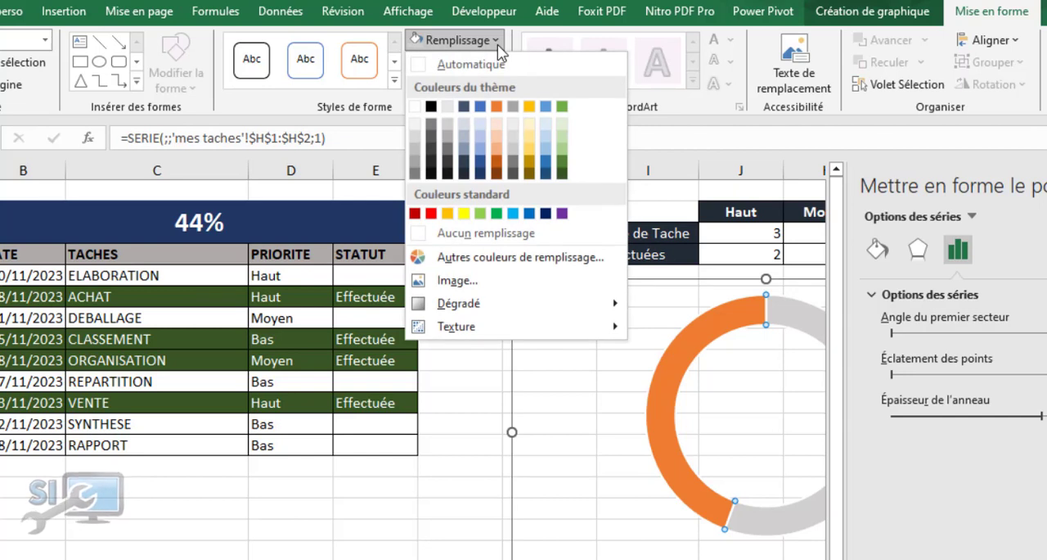
left_click(562, 173)
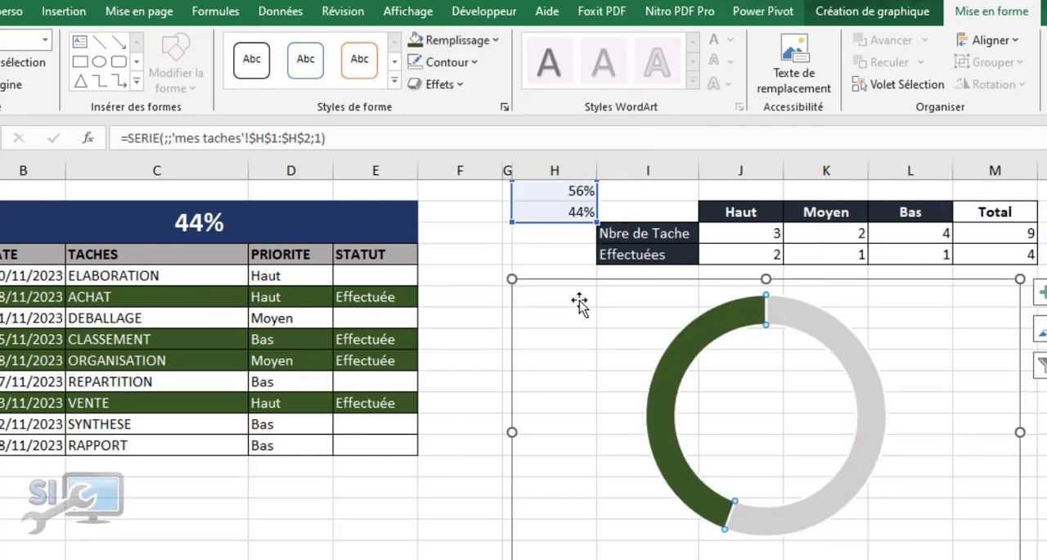
Add a text box inside the doughnut's hole and link its content to the merged percentage cell B2
left_click(593, 350)
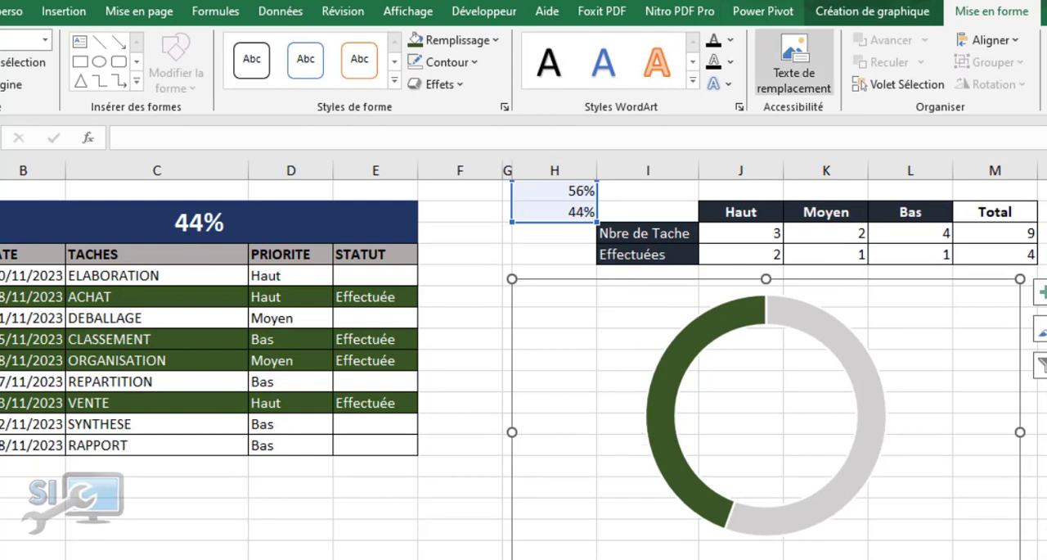
left_click(54, 14)
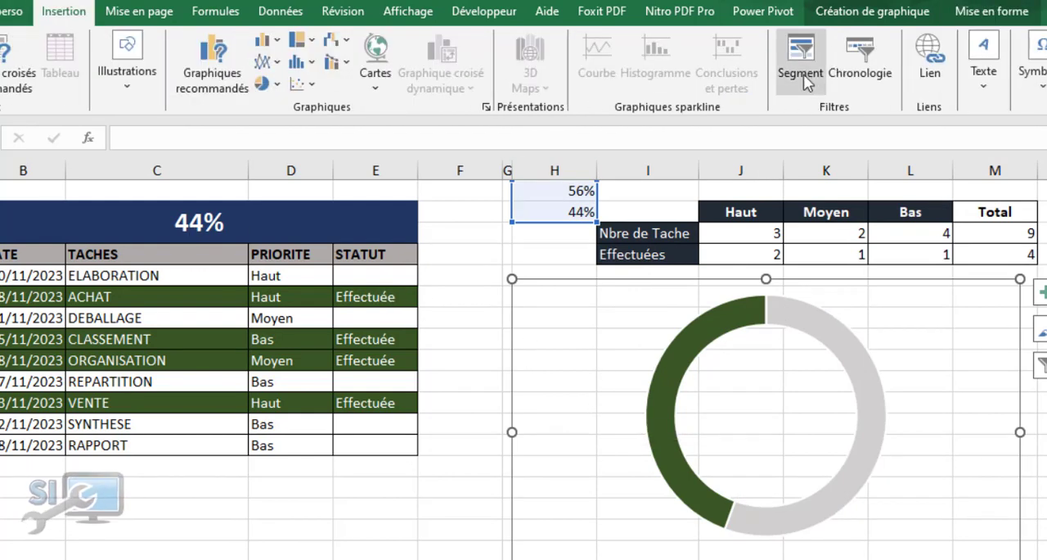
left_click(983, 87)
left_click(960, 152)
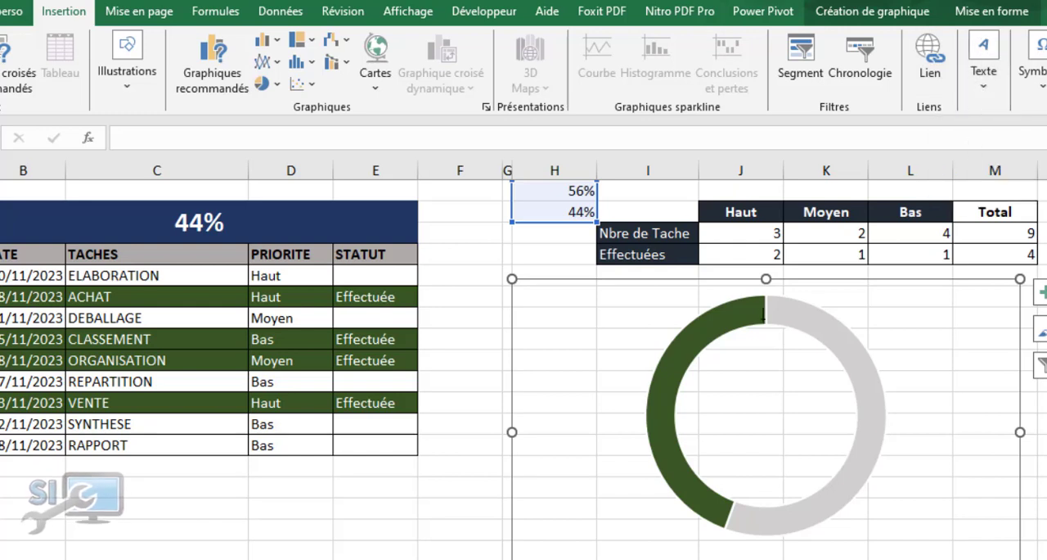
left_click_drag(679, 329, 869, 509)
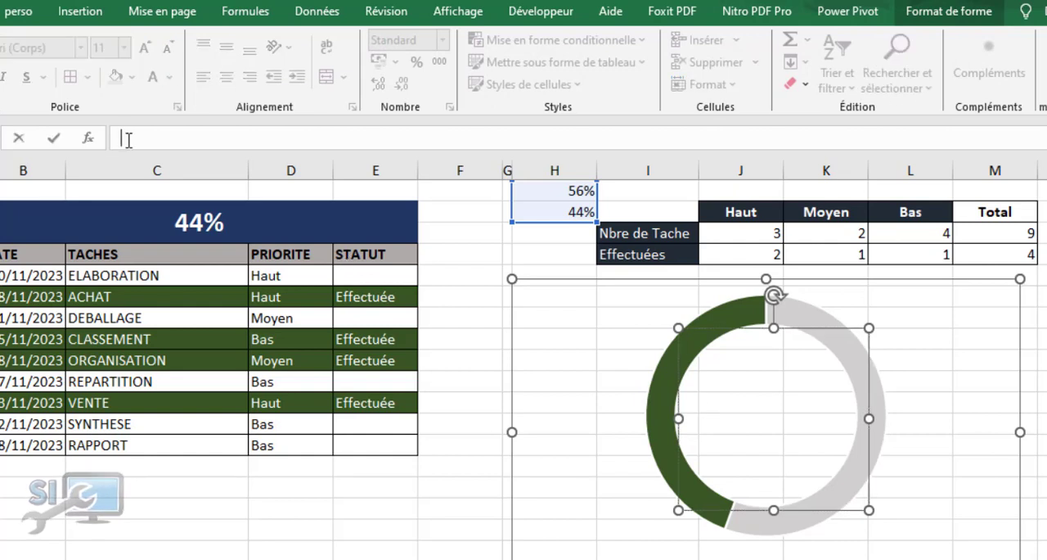
type("=")
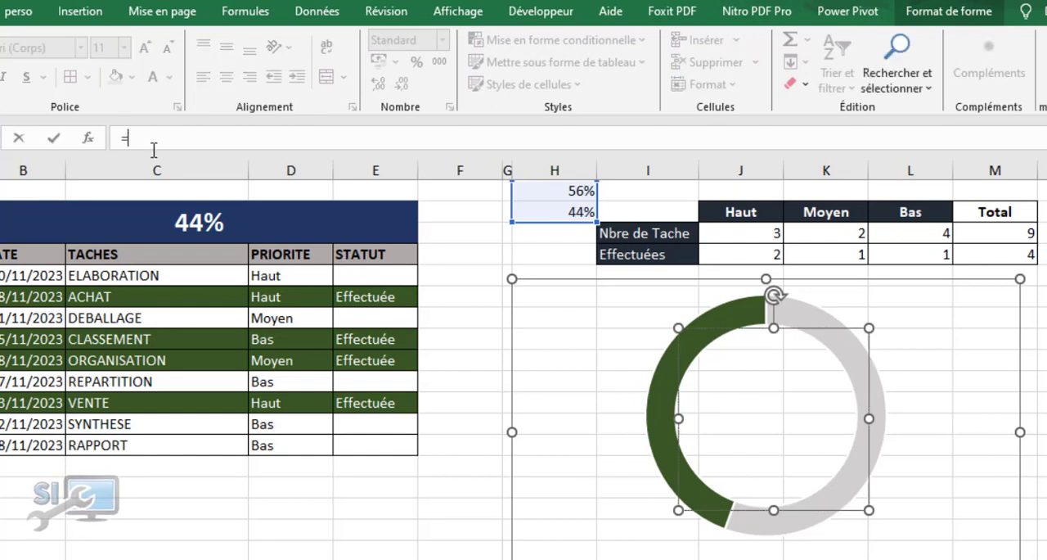
left_click(204, 225)
key("Return")
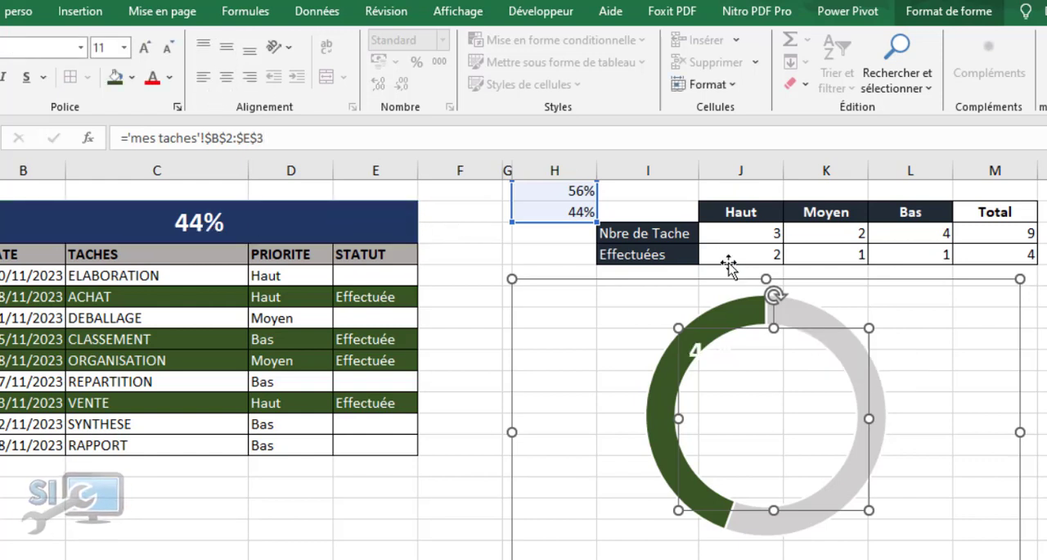
Centre the linked percentage horizontally and vertically within its text box
left_click(229, 80)
left_click(228, 51)
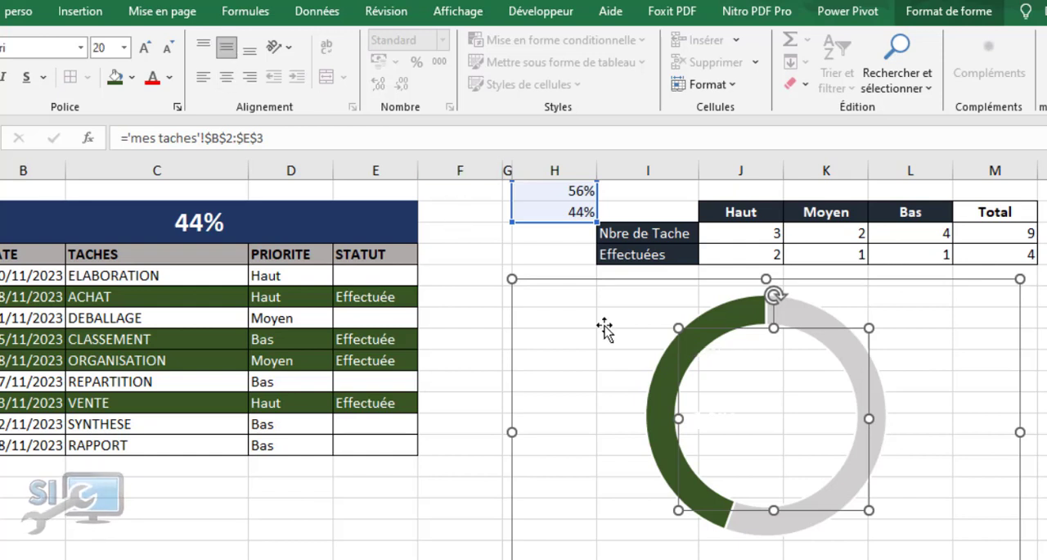
left_click(229, 79)
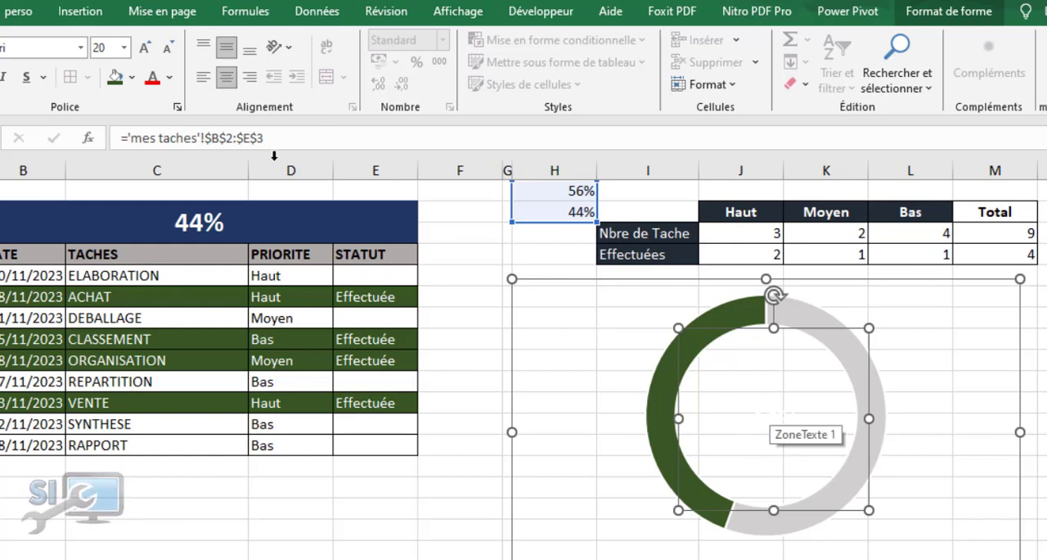
left_click(152, 79)
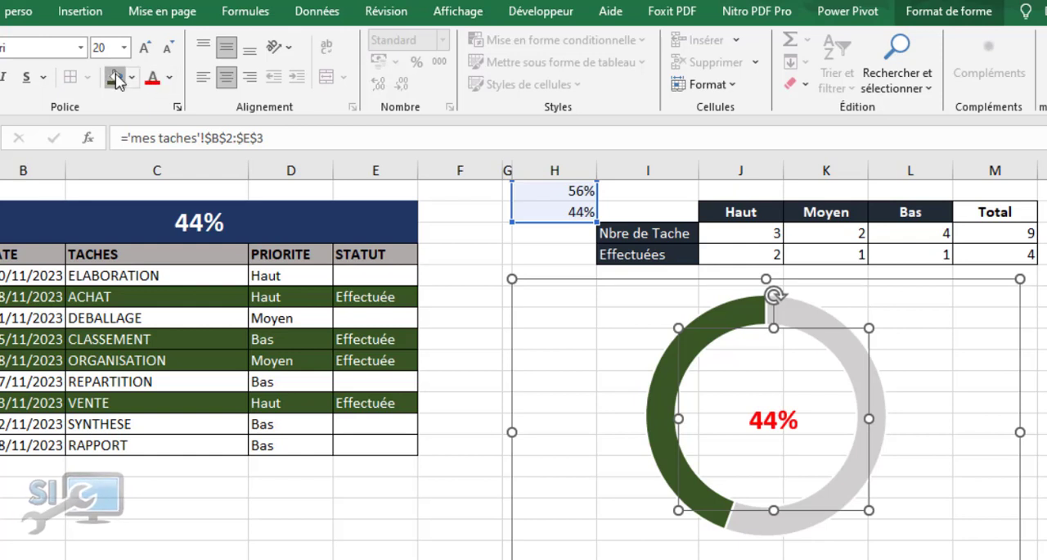
left_click(116, 78)
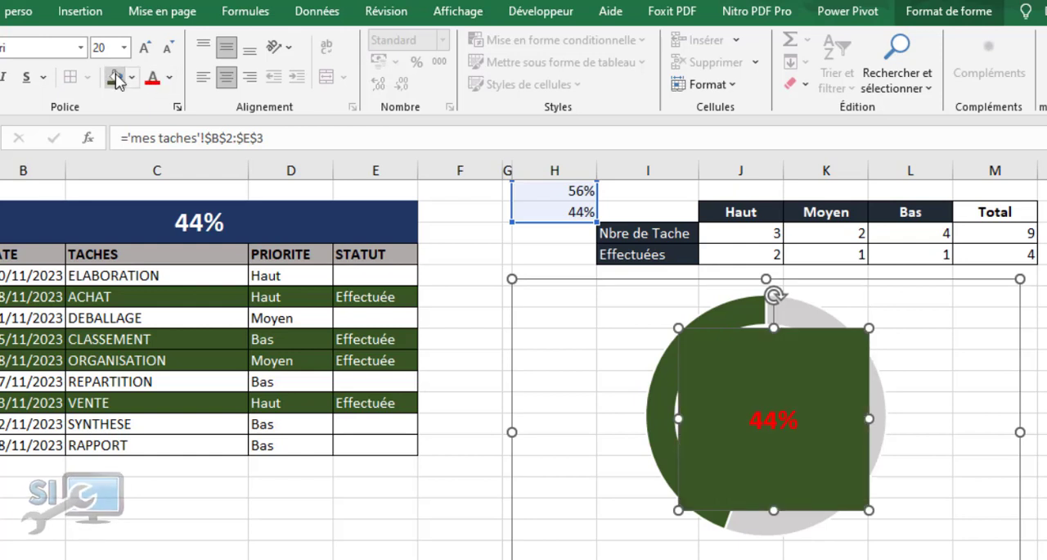
left_click(130, 78)
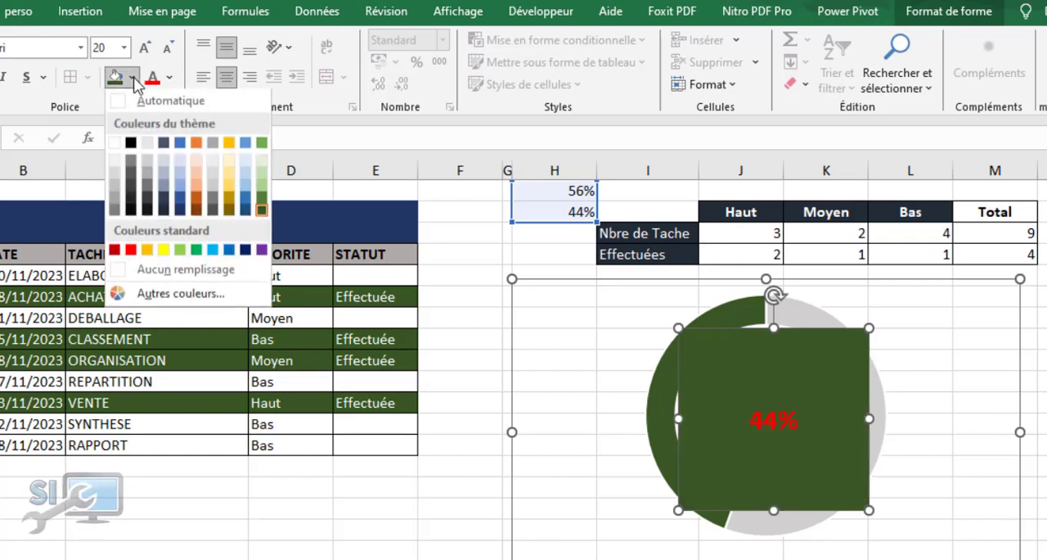
left_click(155, 267)
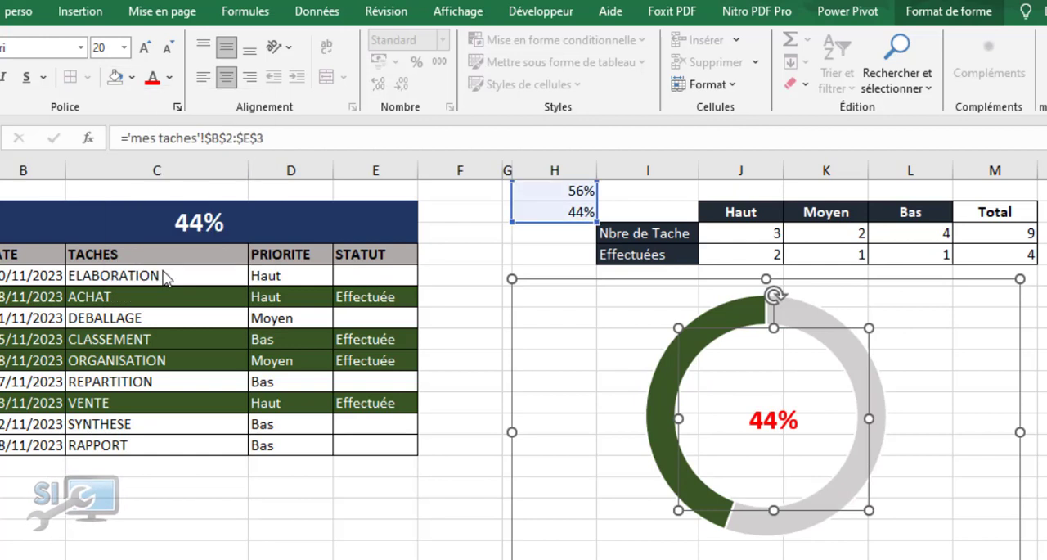
Colour the percentage inside the doughnut dark green and enlarge it to 54 points
left_click(171, 78)
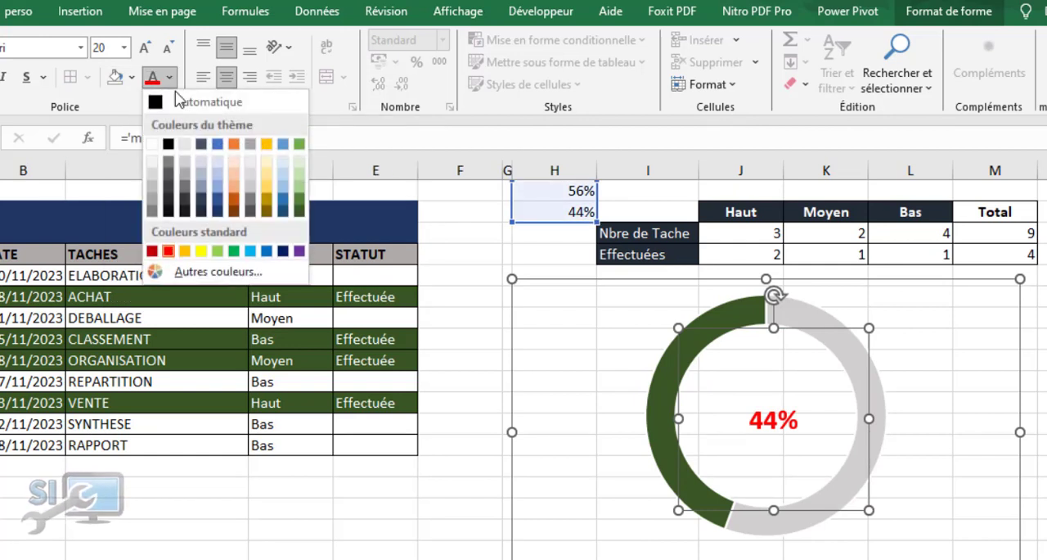
left_click(300, 211)
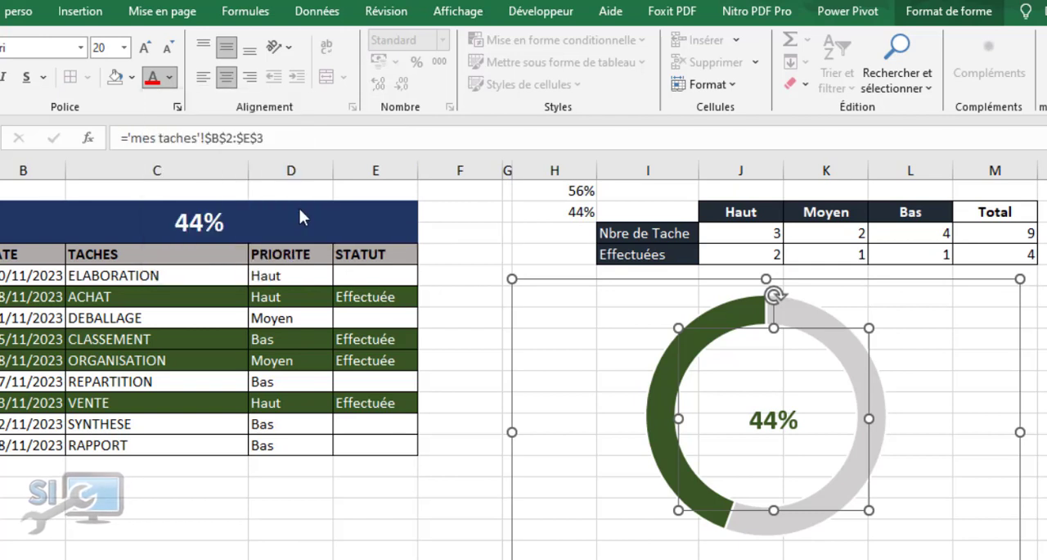
left_click(146, 49)
left_click(145, 49)
left_click(146, 49)
left_click(146, 49)
left_click(145, 49)
left_click(146, 49)
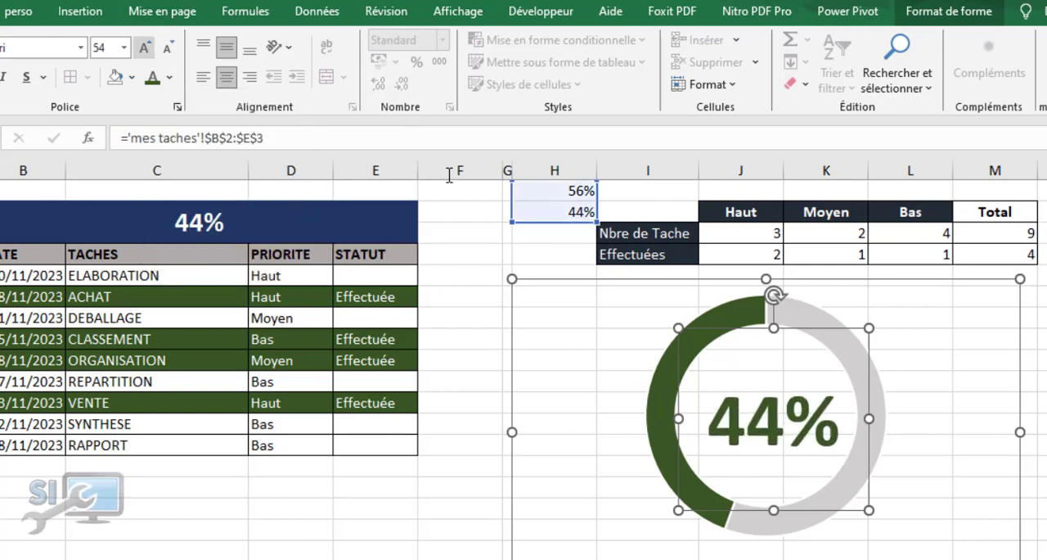
left_click(476, 237)
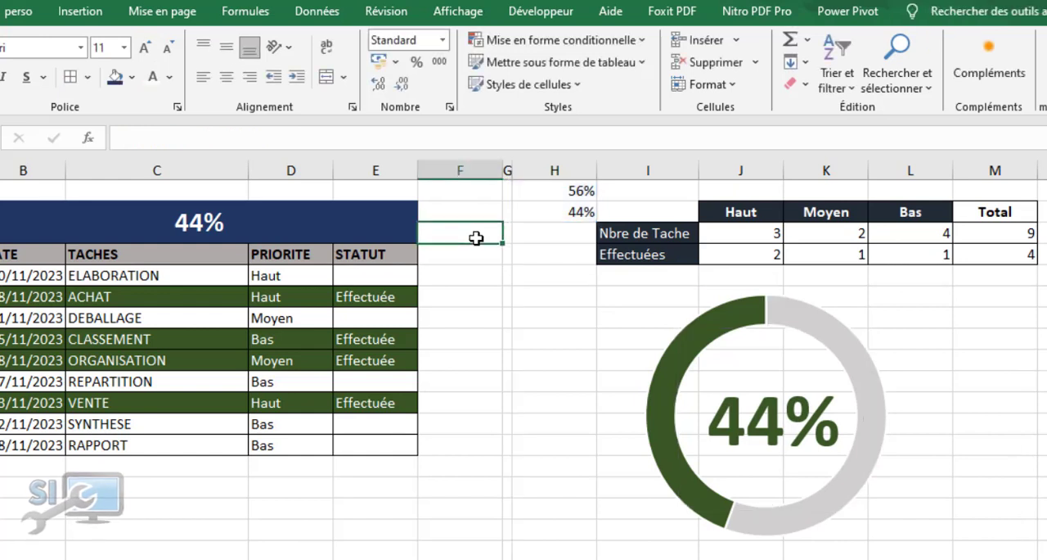
Clear the Effectuée status of the ACHAT, ORGANISATION and VENTE tasks
left_click(363, 295)
key("Delete")
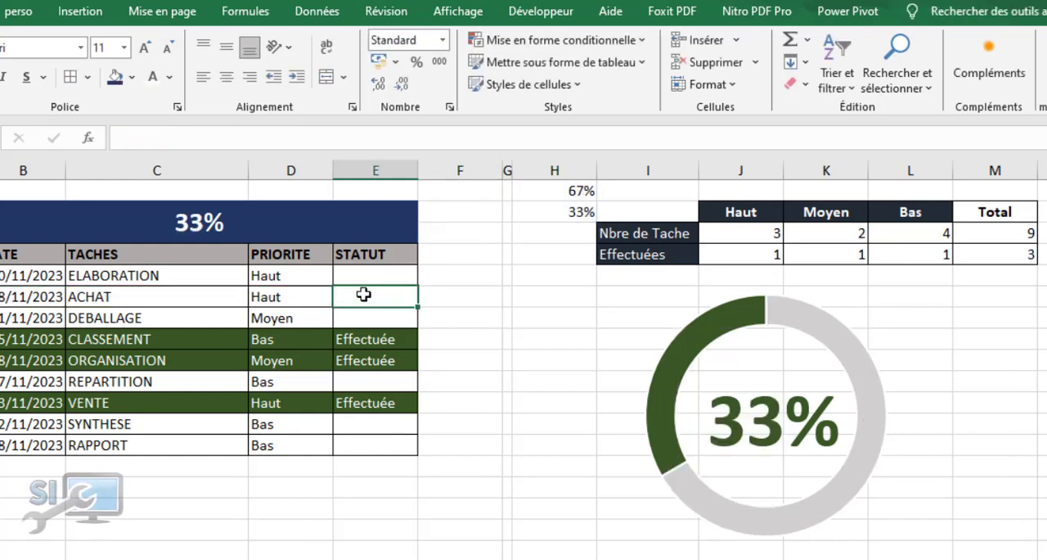
left_click(370, 353)
key("Down")
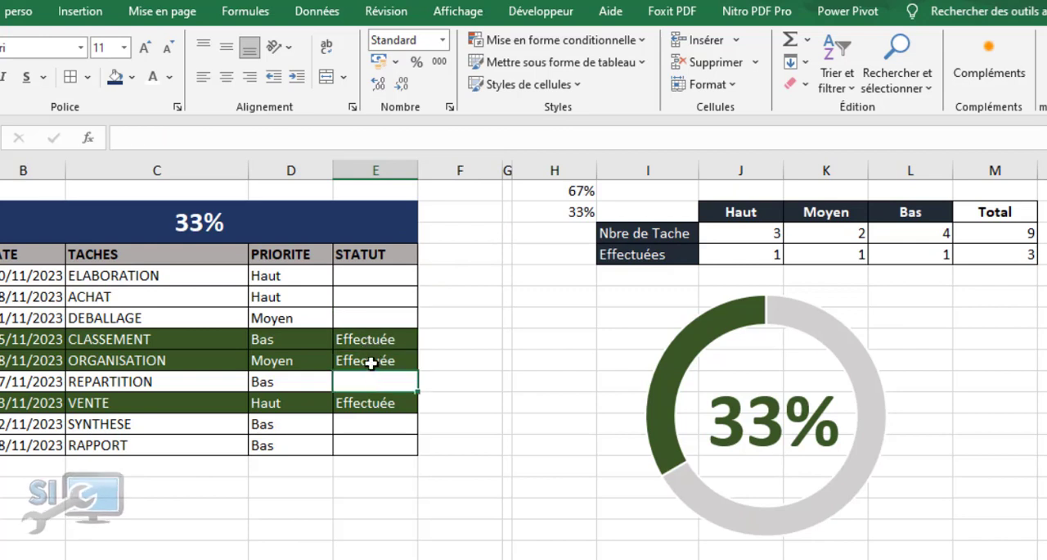
left_click(370, 361)
key("Delete")
left_click(375, 402)
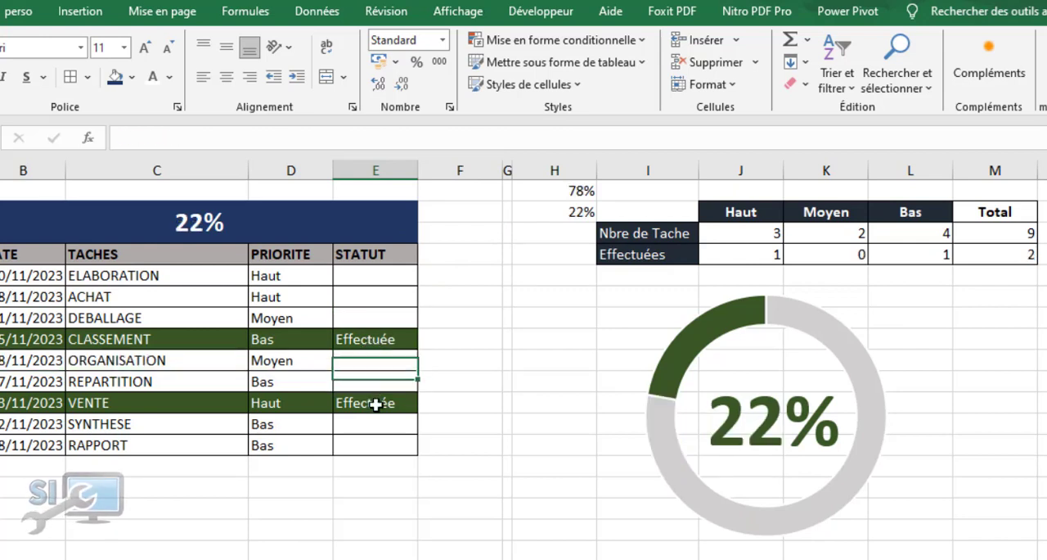
key("Delete")
Mark every task without a status as Effectuée, from ELABORATION down to RAPPORT
left_click(377, 274)
key("ctrl+v")
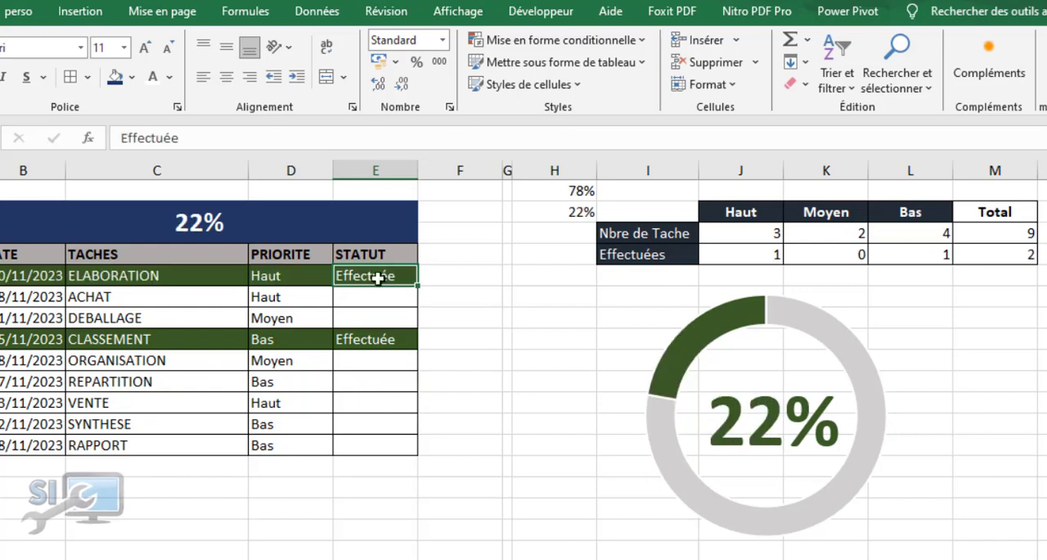
left_click(376, 297)
key("ctrl+v")
left_click(374, 319)
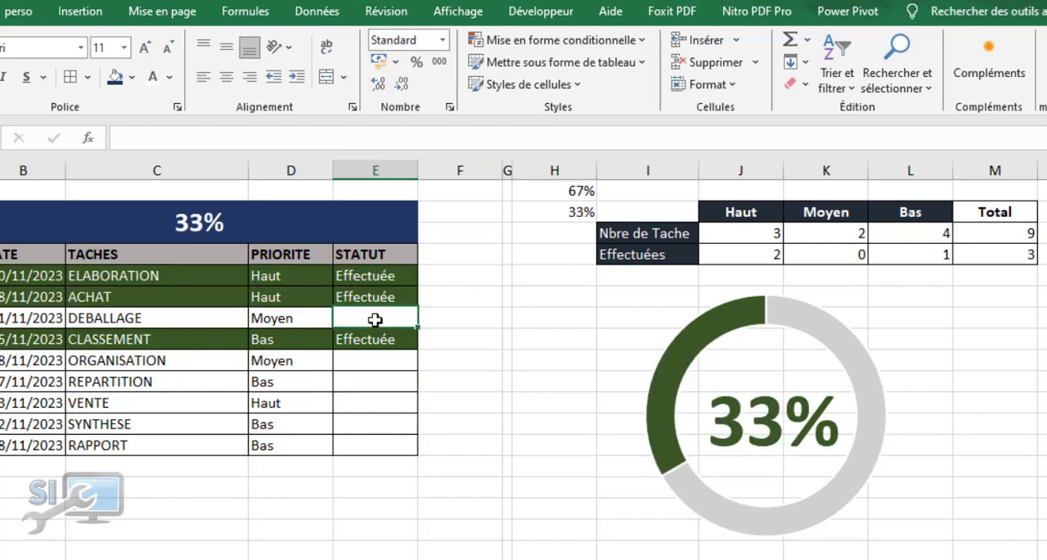
key("ctrl+v")
left_click(378, 359)
key("ctrl+v")
left_click(379, 379)
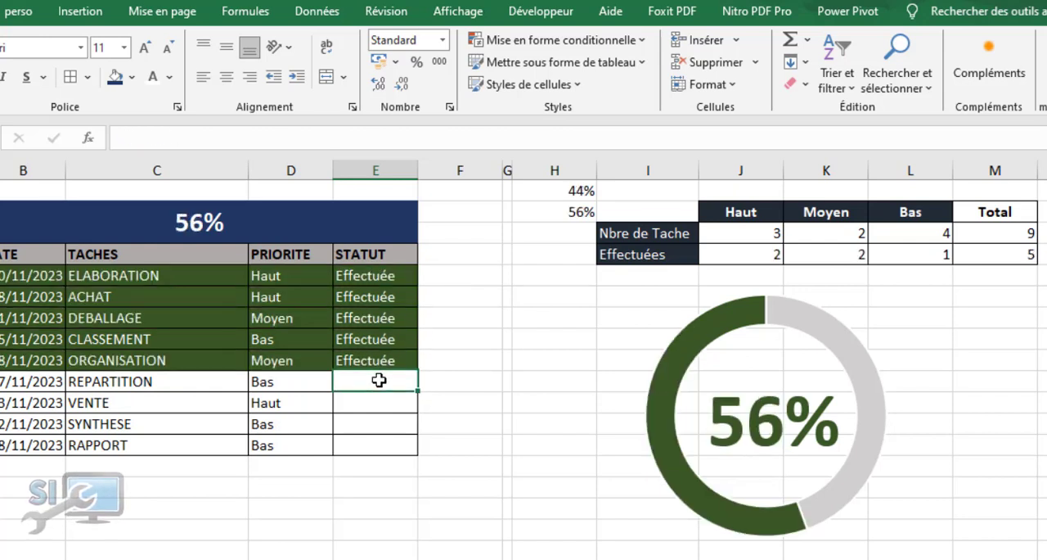
key("ctrl+v")
left_click(378, 404)
key("ctrl+v")
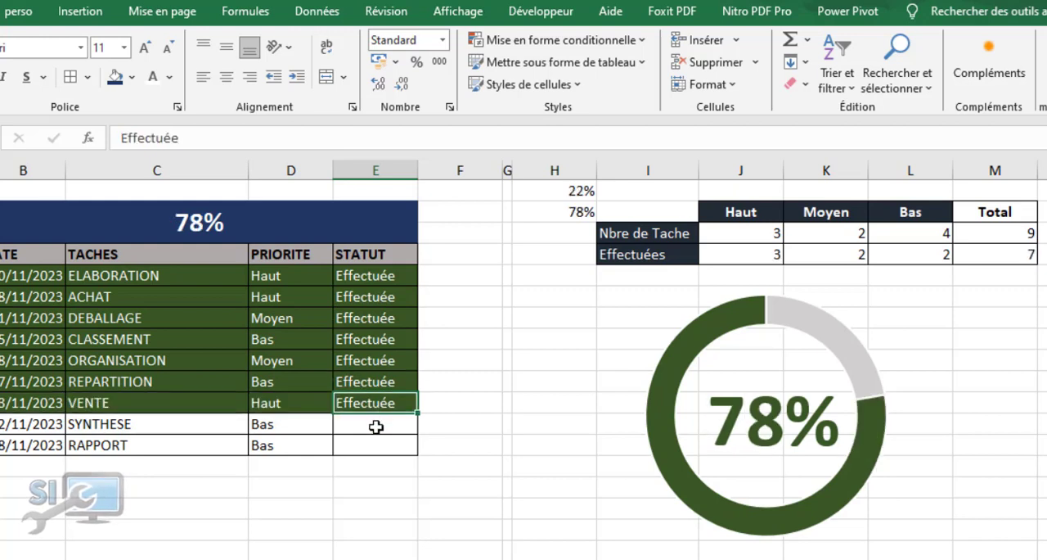
left_click(376, 424)
key("ctrl+v")
left_click(376, 444)
key("ctrl+v")
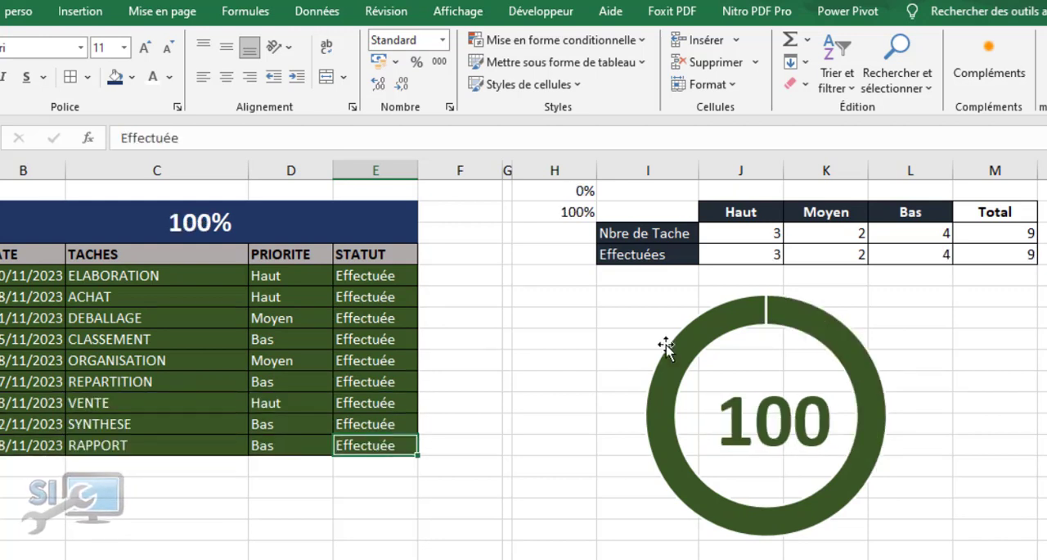
Enlarge the text box inside the doughnut slightly so the full 100% label fits
left_click(764, 378)
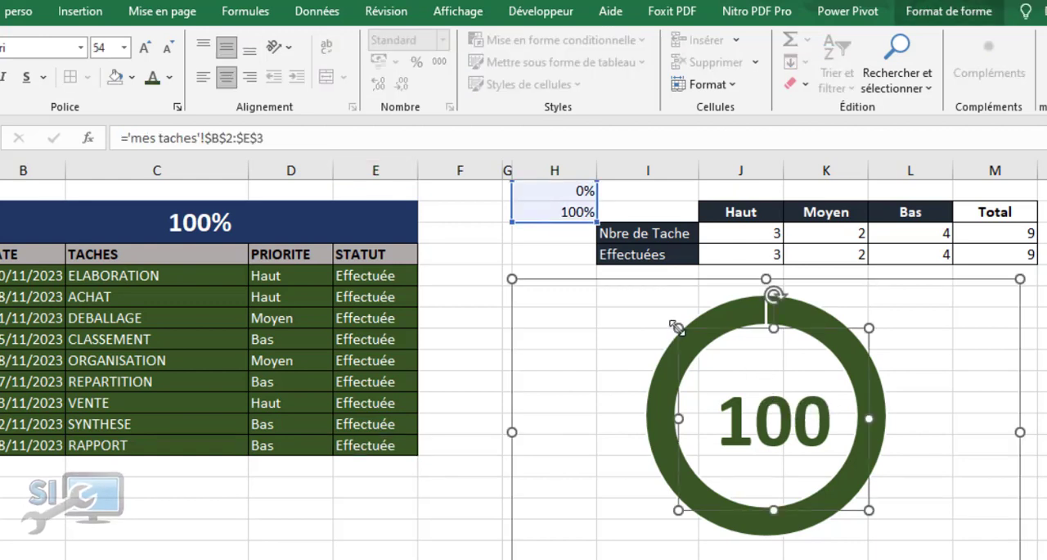
left_click_drag(677, 327, 671, 318)
left_click(463, 251)
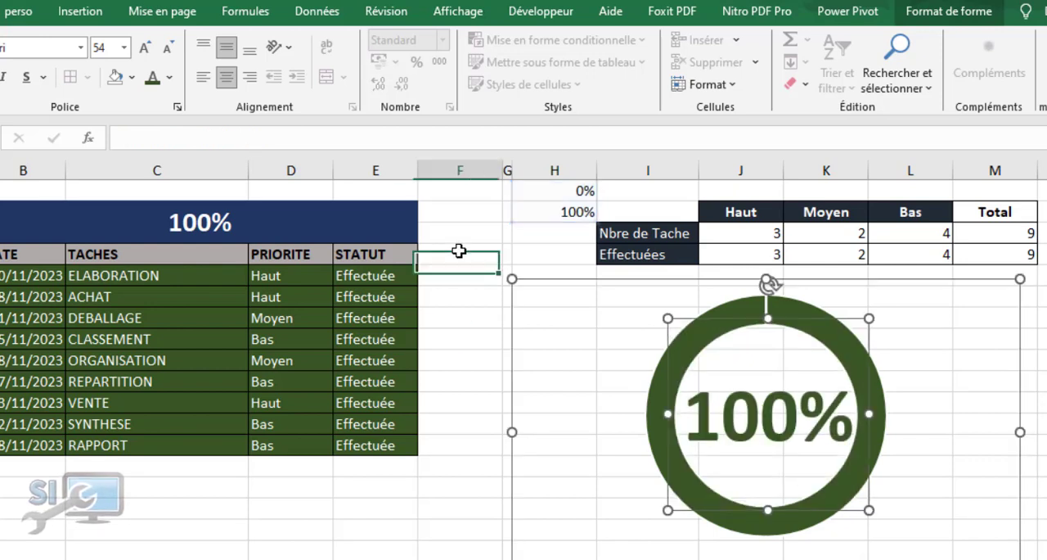
Clear the Effectuée status of the ACHAT, CLASSEMENT, REPARTITION and ELABORATION tasks
left_click(365, 296)
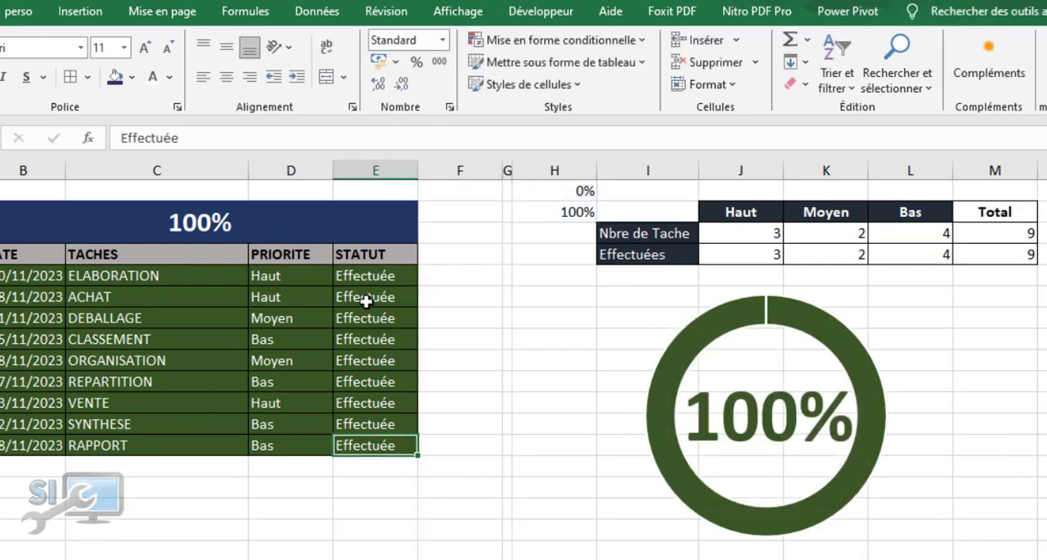
key("Delete")
left_click(367, 338)
key("Delete")
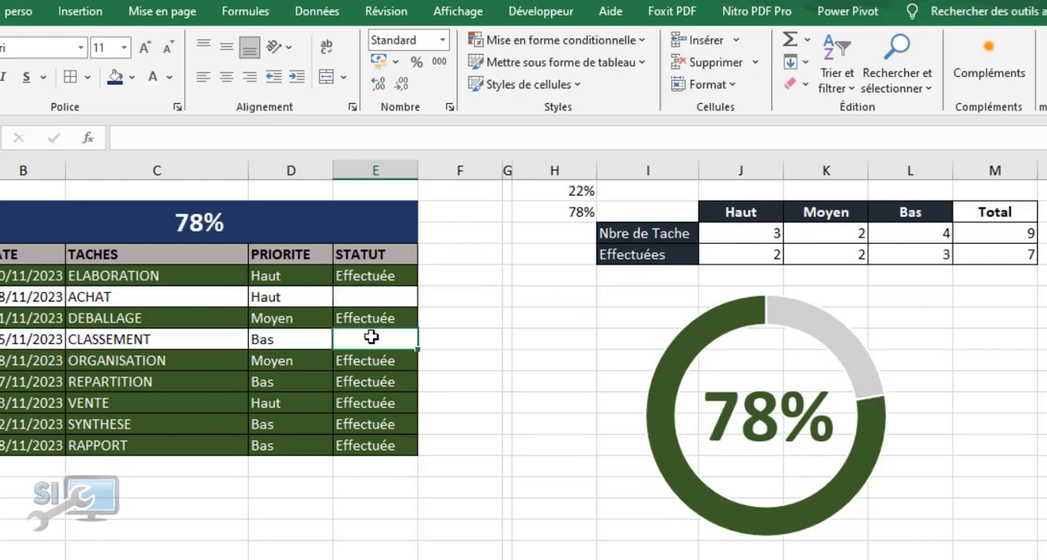
left_click(372, 380)
key("Delete")
left_click(370, 402)
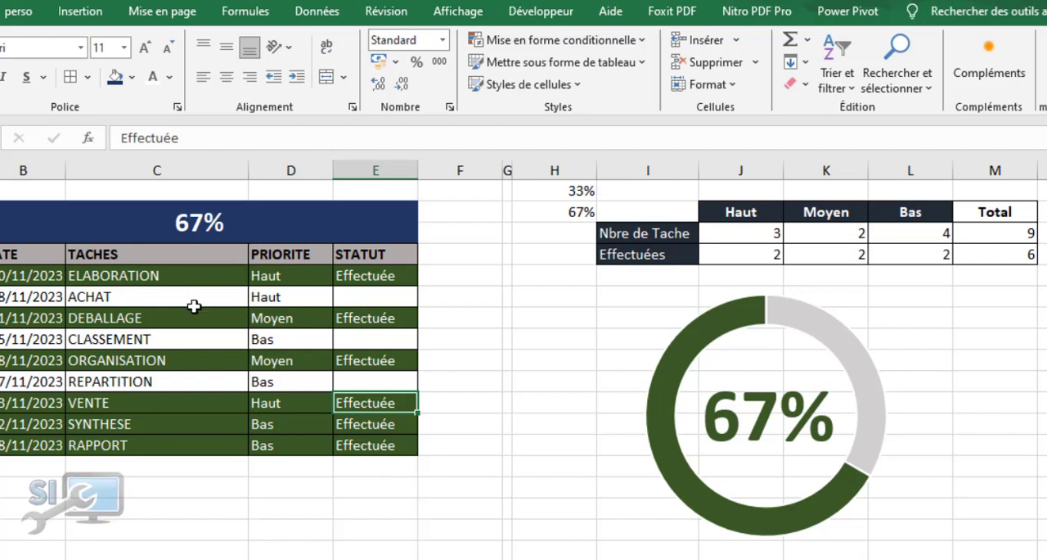
left_click(368, 278)
key("Delete")
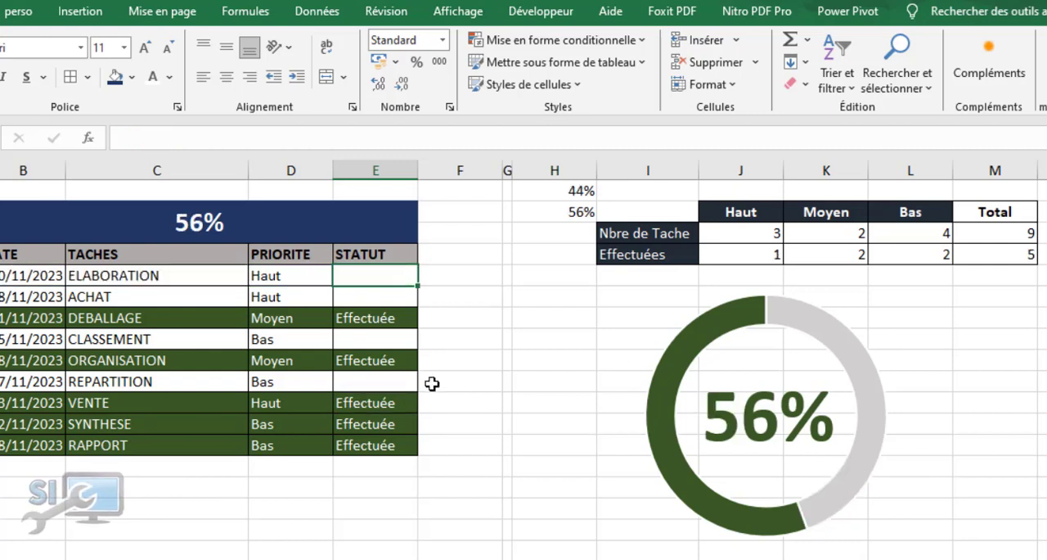
Hide the helper values in H1:H2 and the ETAT SATUT entries starting at O1 by making their text white
left_click_drag(564, 191, 573, 212)
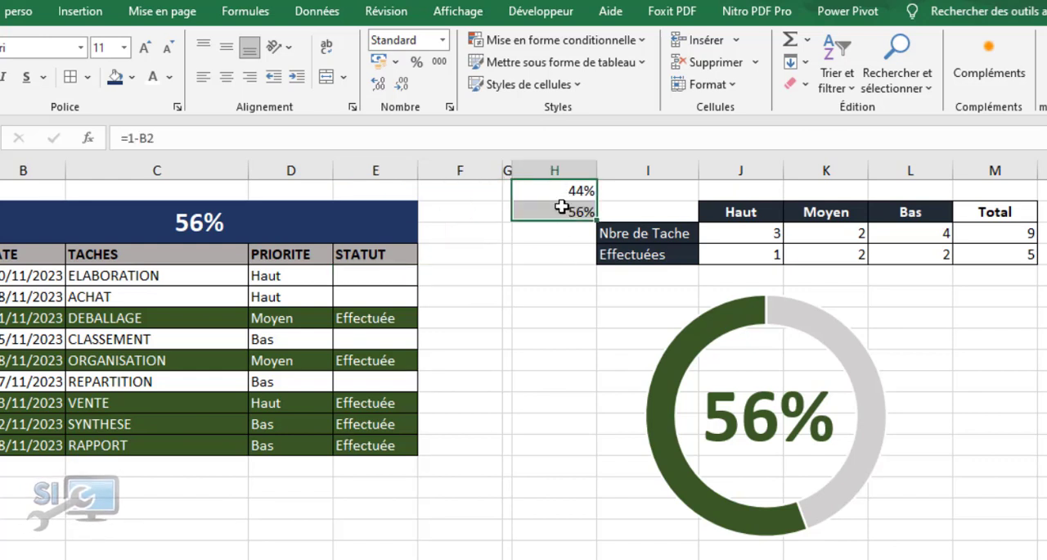
left_click(151, 79)
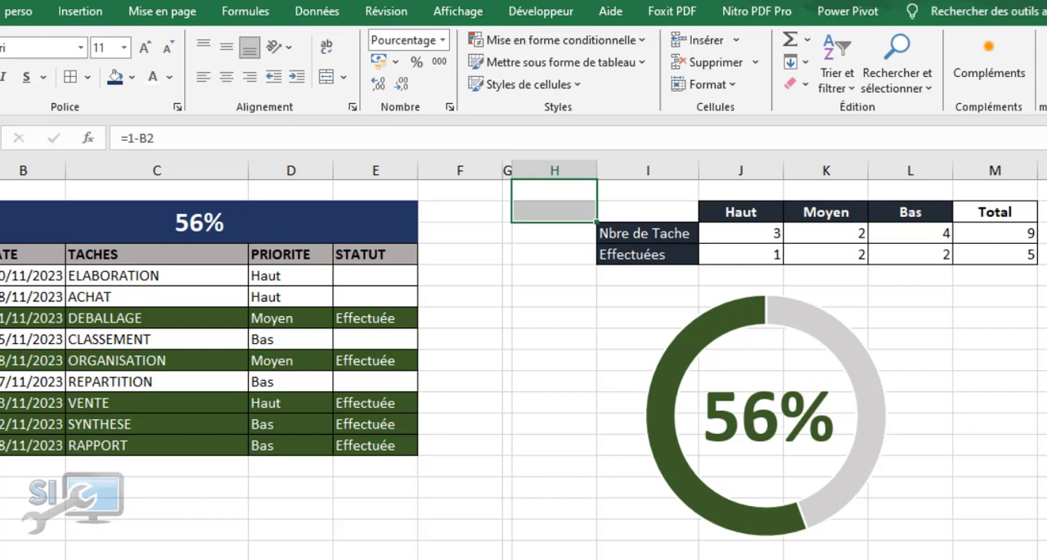
scroll(918, 376, "right", 2)
left_click(994, 191)
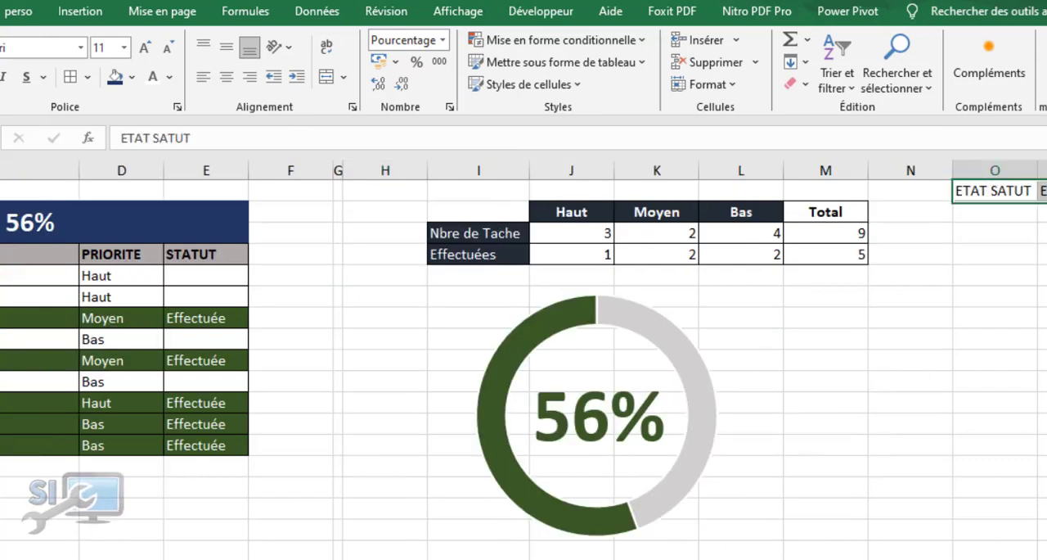
left_click(152, 78)
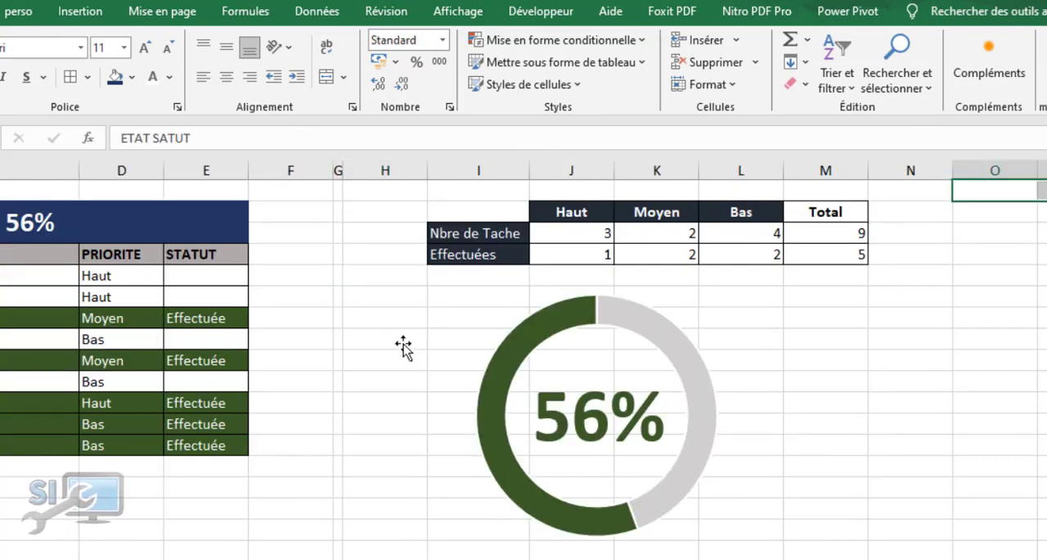
left_click(398, 338)
scroll(523, 368, "left", 2)
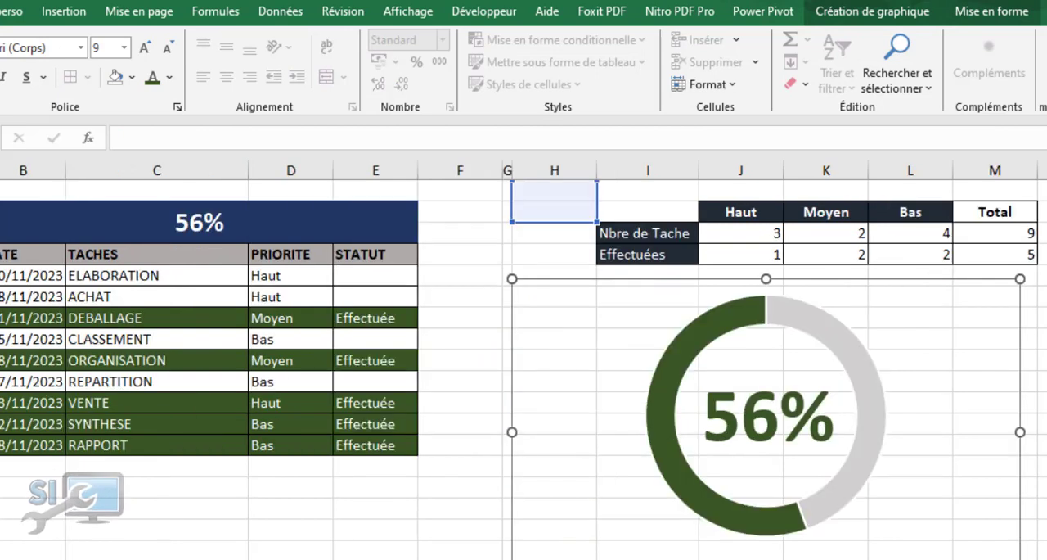
left_click(226, 543)
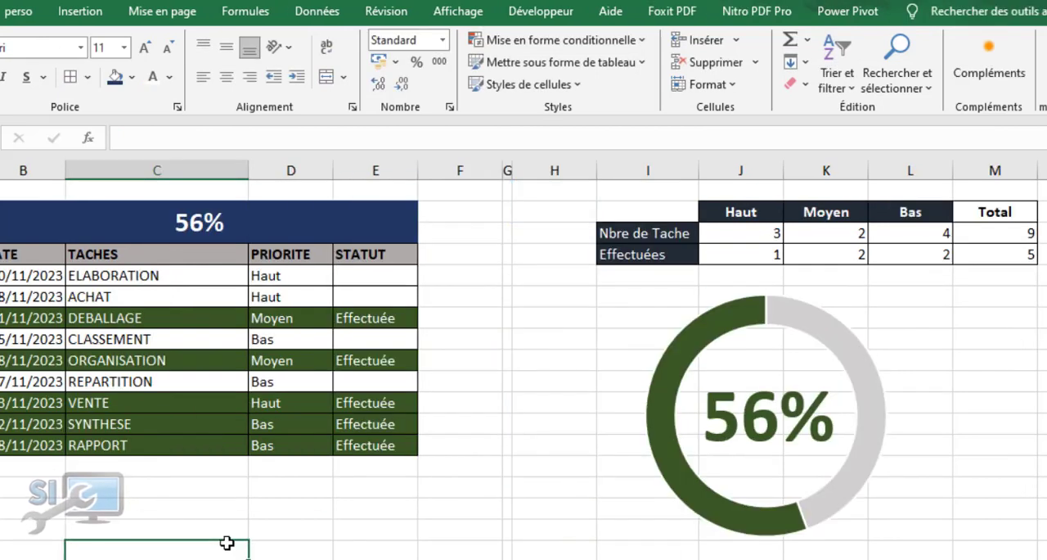
Clear the Effectuée status of the SYNTHESE task and collapse the ribbon
left_click(380, 426)
key("Delete")
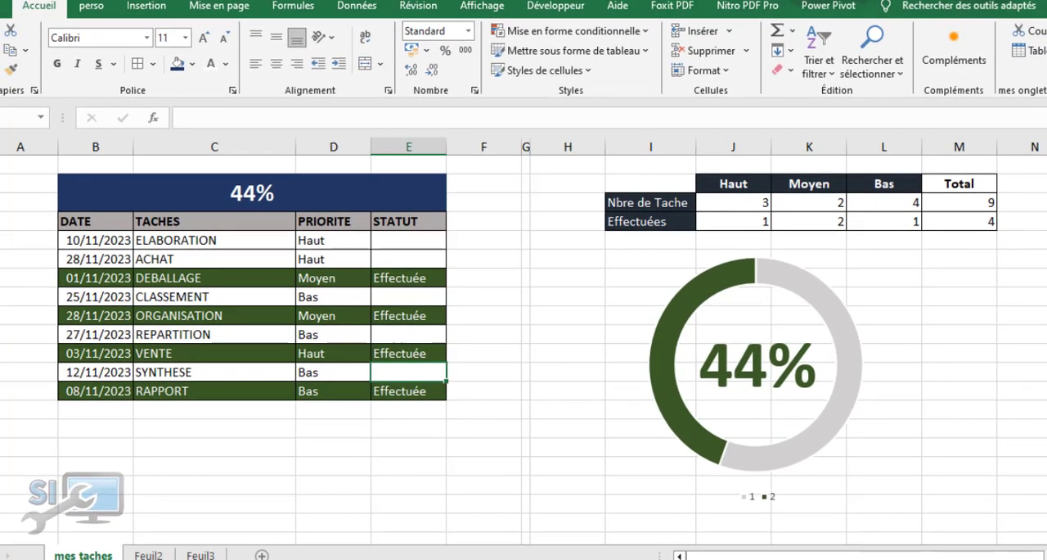
key("ctrl+F1")
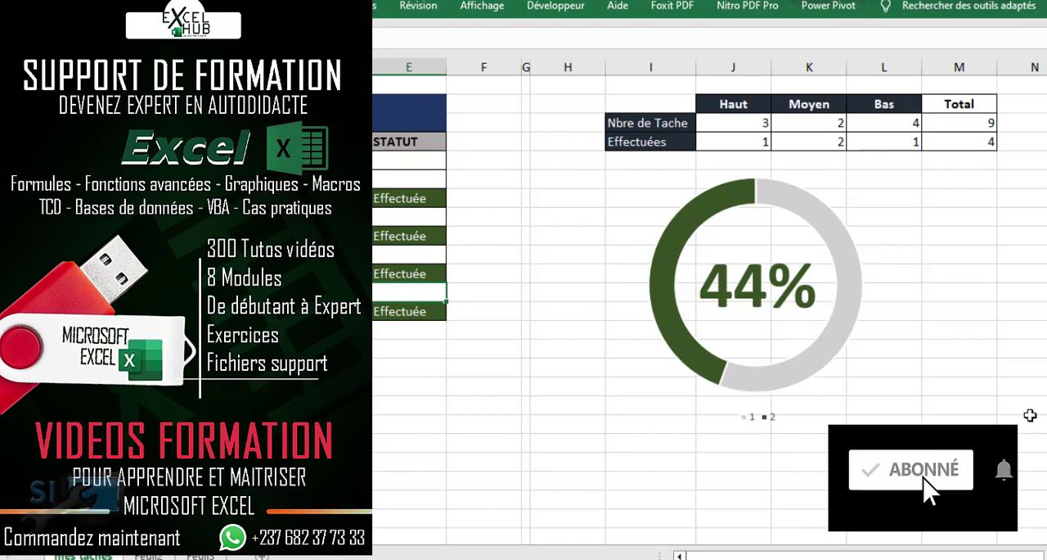
left_click(605, 238)
left_click(417, 385)
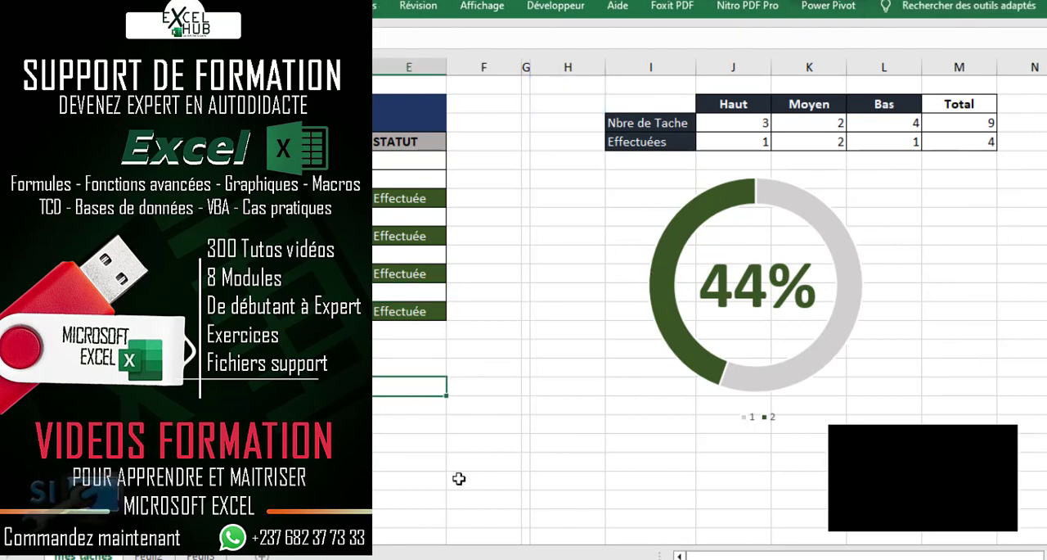